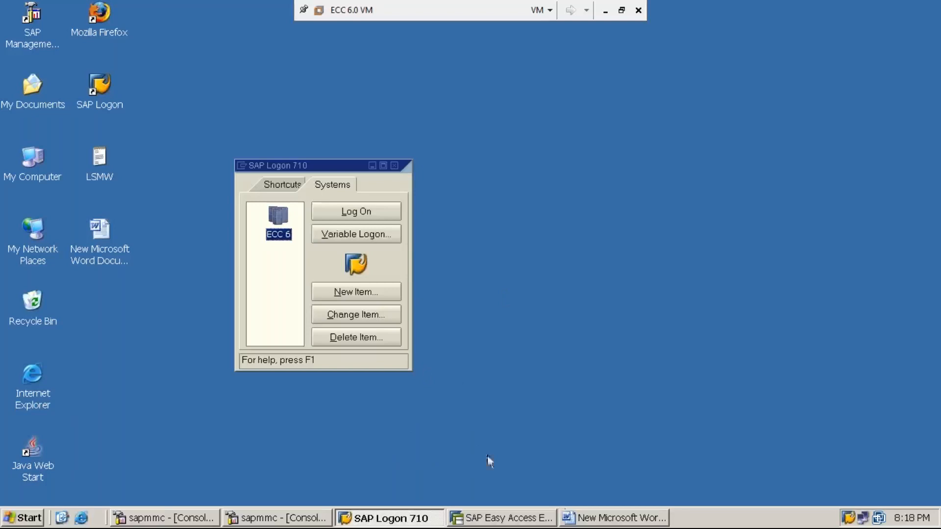
Switch to the Word notes and start an indented line reading "SUB-STEP-(i)" below STEP:5
{"action": "left_click", "coordinate": [575, 513]}
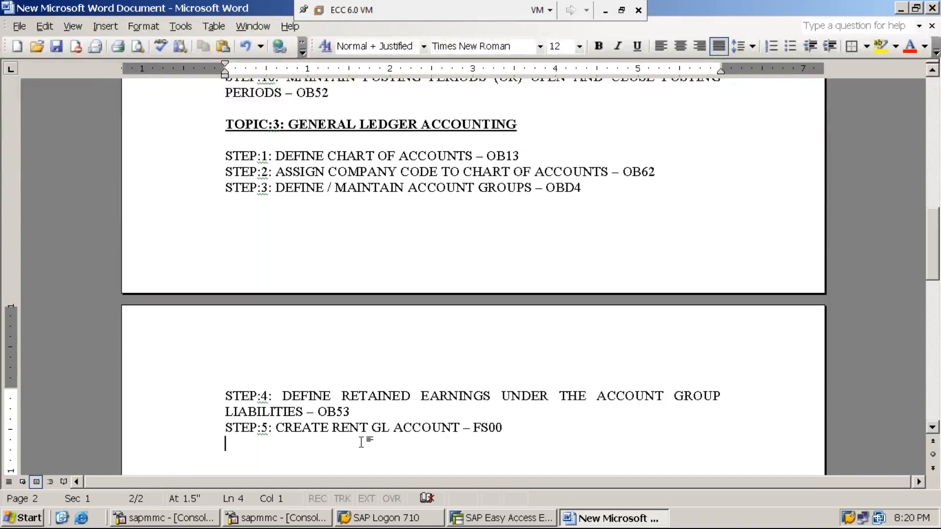
{"action": "left_click", "coordinate": [511, 428]}
{"action": "key", "text": "Return"}
{"action": "key", "text": "Tab"}
{"action": "type", "text": "SUB"}
{"action": "key", "text": "Up"}
{"action": "key", "text": "End"}
{"action": "type", "text": "-STE"}
{"action": "key", "text": "BackSpace"}
{"action": "key", "text": "BackSpace"}
{"action": "key", "text": "BackSpace"}
{"action": "key", "text": "BackSpace"}
{"action": "key", "text": "Down"}
{"action": "type", "text": "-STEP"}
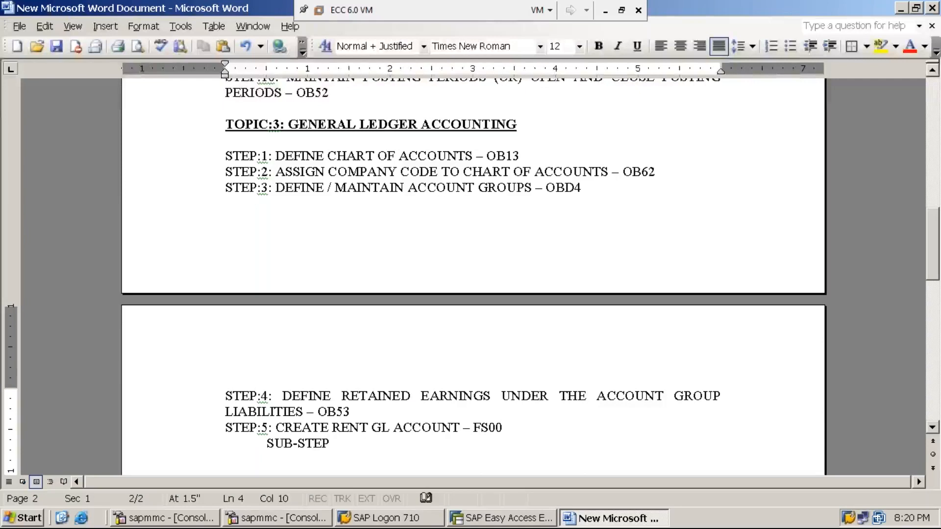
{"action": "type", "text": "-(i)"}
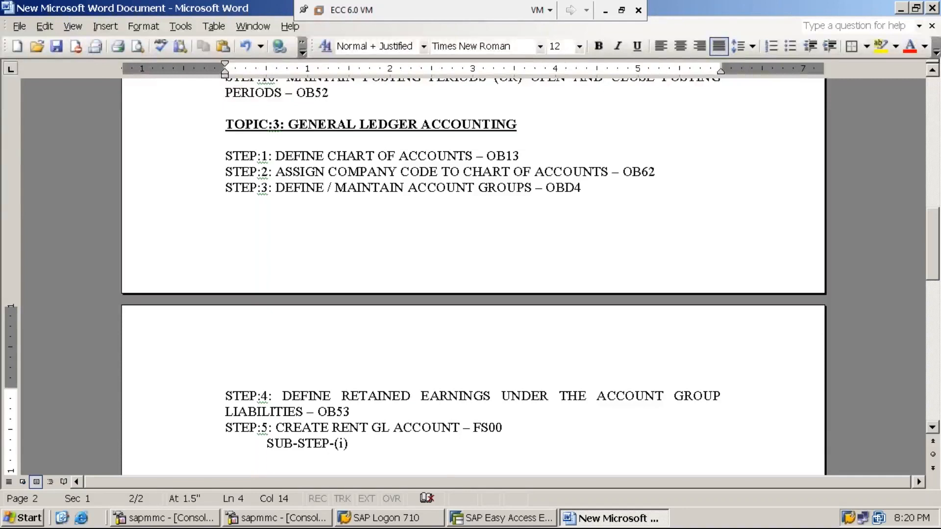
Continue the sub-step line with the text ": ACTIVATING OPTIONS – FS00"
{"action": "type", "text": ": activatin"}
{"action": "key", "text": "BackSpace"}
{"action": "key", "text": "BackSpace"}
{"action": "key", "text": "BackSpace"}
{"action": "key", "text": "BackSpace"}
{"action": "key", "text": "BackSpace"}
{"action": "key", "text": "BackSpace"}
{"action": "key", "text": "BackSpace"}
{"action": "key", "text": "BackSpace"}
{"action": "key", "text": "BackSpace"}
{"action": "type", "text": "ACTIVATING"}
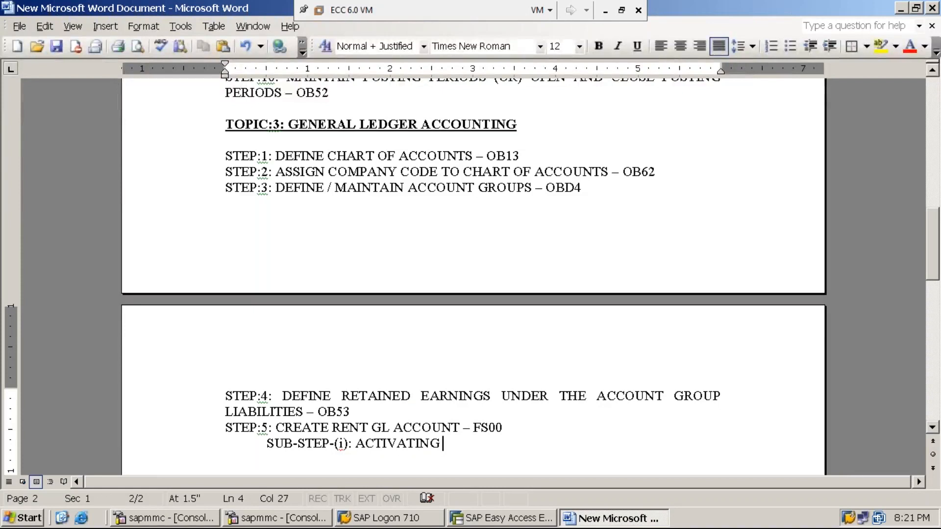
{"action": "type", "text": "OPTIONS - "}
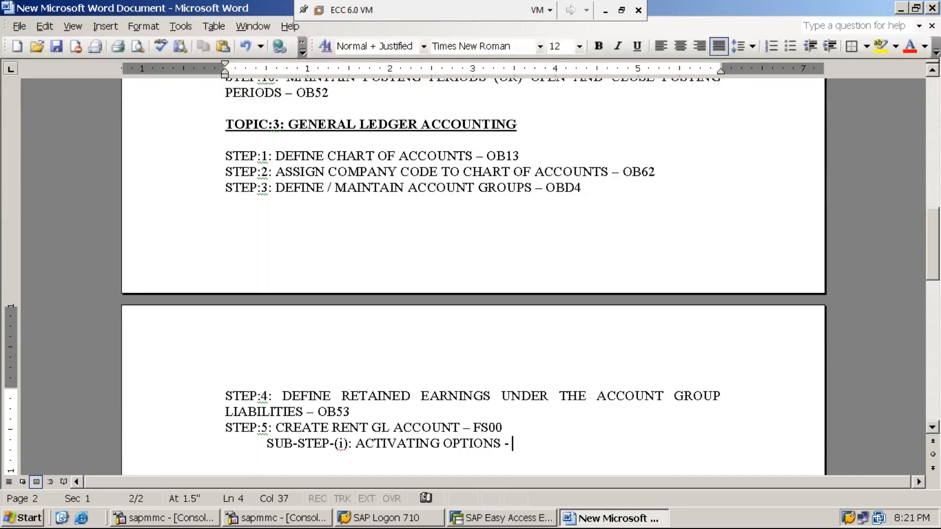
{"action": "type", "text": "FS"}
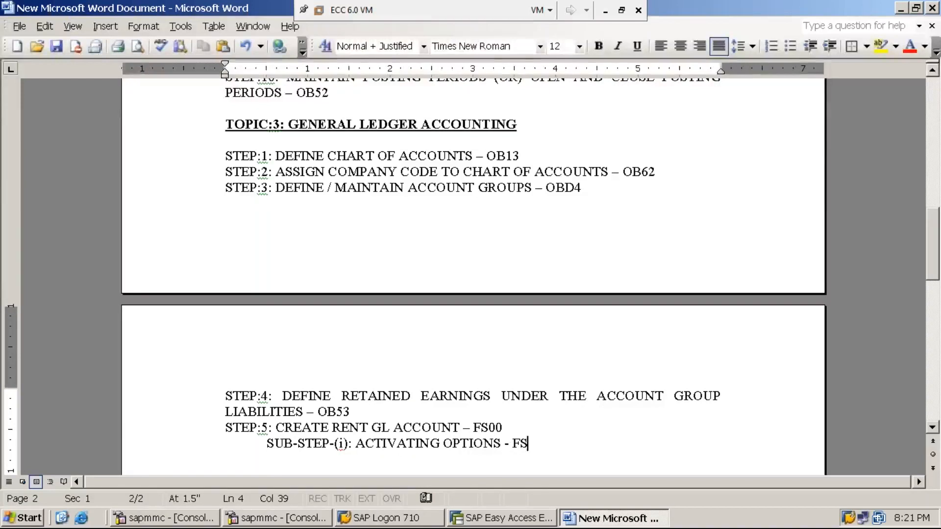
{"action": "type", "text": "00"}
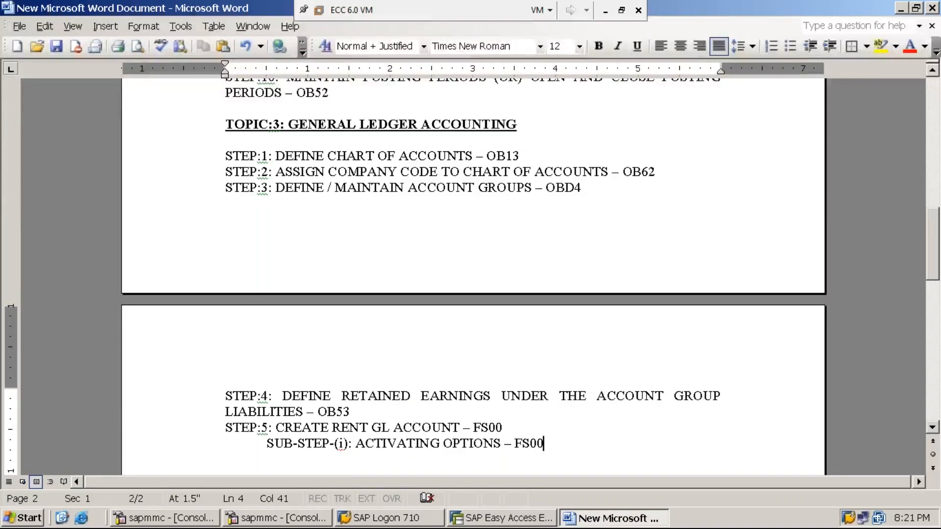
Append "(ONE TIME ACTIVITY ONLY)" to the sub-step and indent its whole paragraph to the 1-inch mark
{"action": "type", "text": "("}
{"action": "type", "text": "O"}
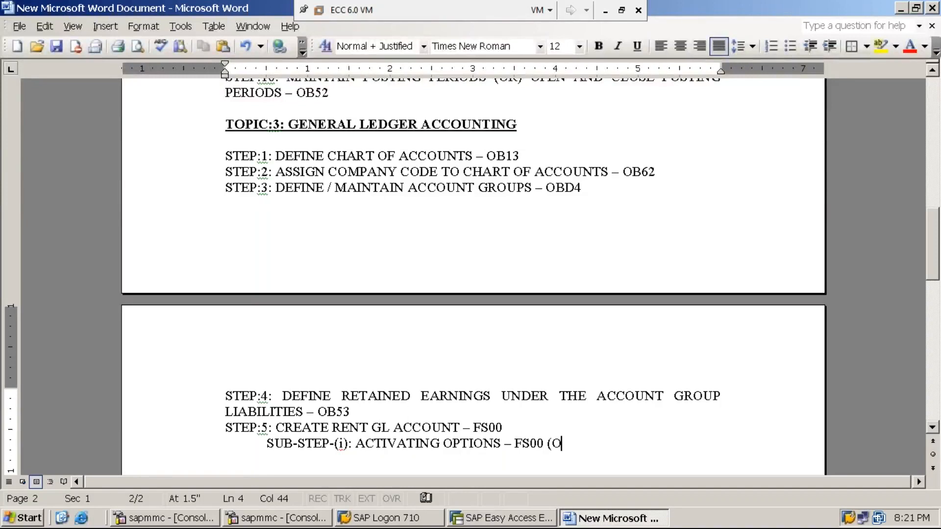
{"action": "type", "text": "NE TIME ACTIVITY ONLY"}
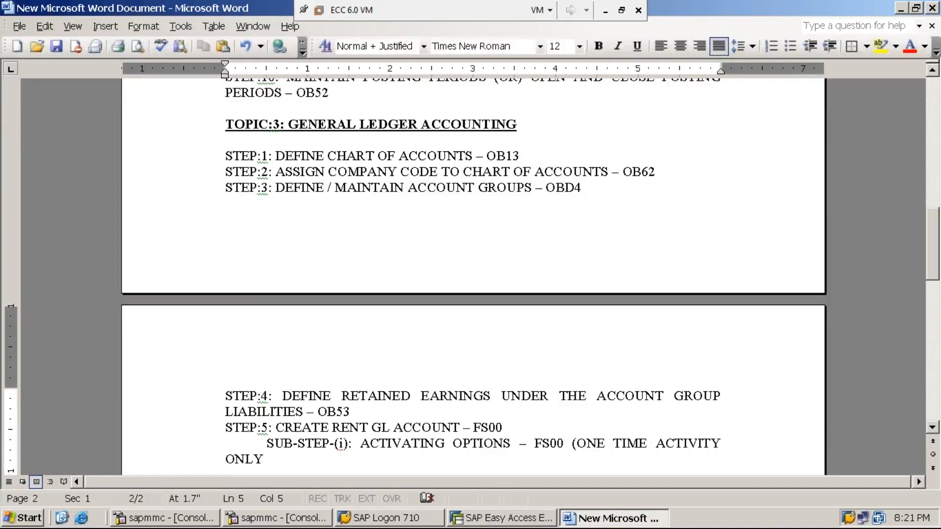
{"action": "type", "text": ")"}
{"action": "key", "text": "Home"}
{"action": "key", "text": "Tab"}
{"action": "key", "text": "Tab"}
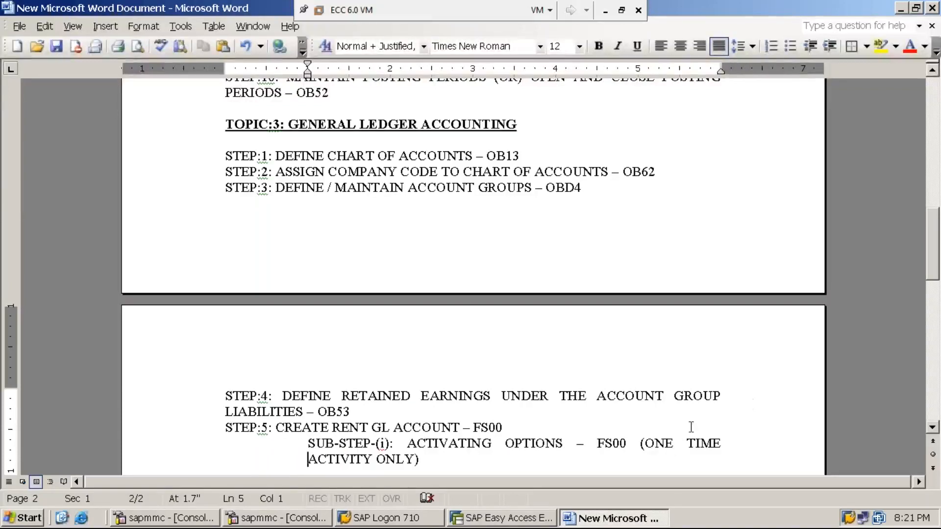
Make the words "ONE TIME ACTIVITY ONLY" in the sub-step bold
{"action": "left_click_drag", "start_coordinate": [641, 447], "coordinate": [415, 294]}
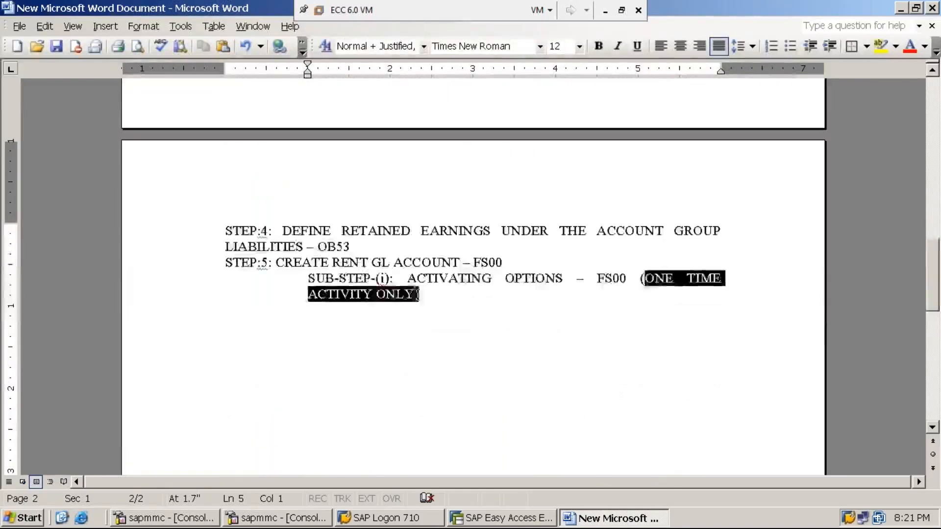
{"action": "key", "text": "ctrl+b"}
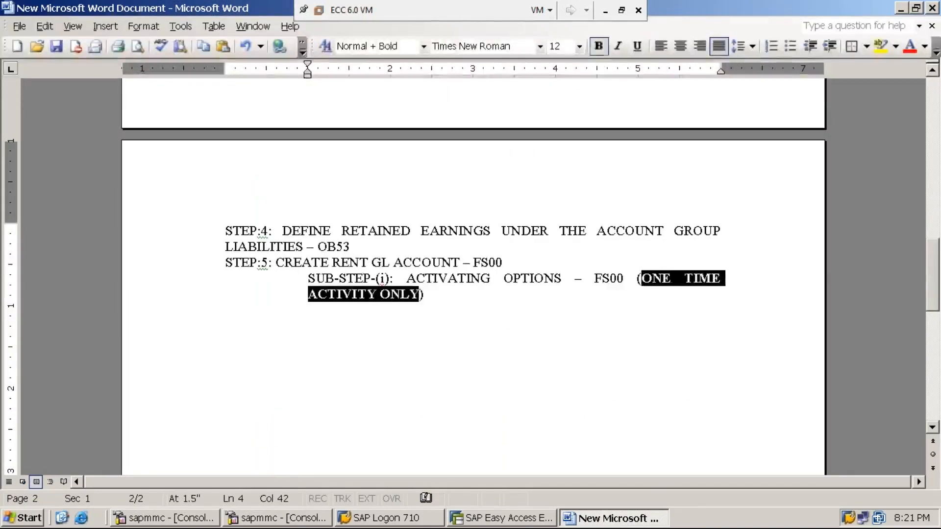
{"action": "key", "text": "Down"}
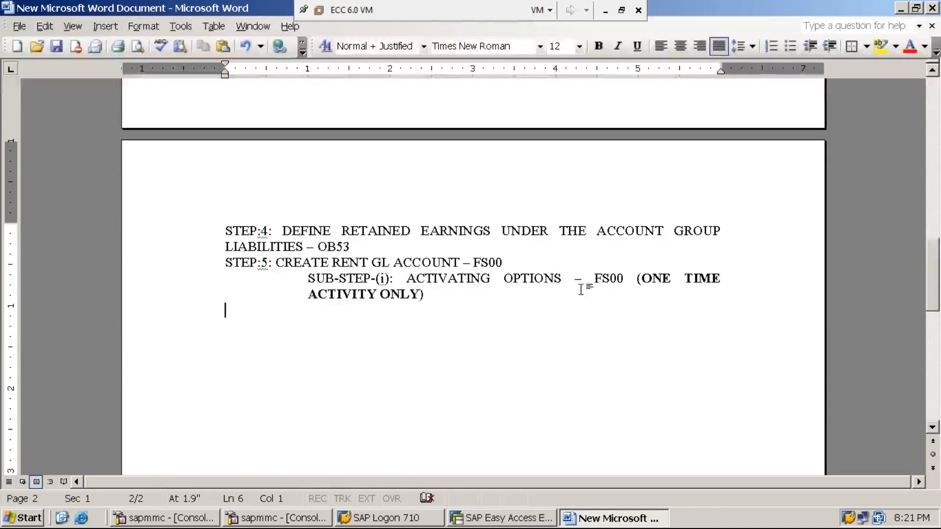
{"action": "left_click_drag", "start_coordinate": [641, 277], "coordinate": [420, 298]}
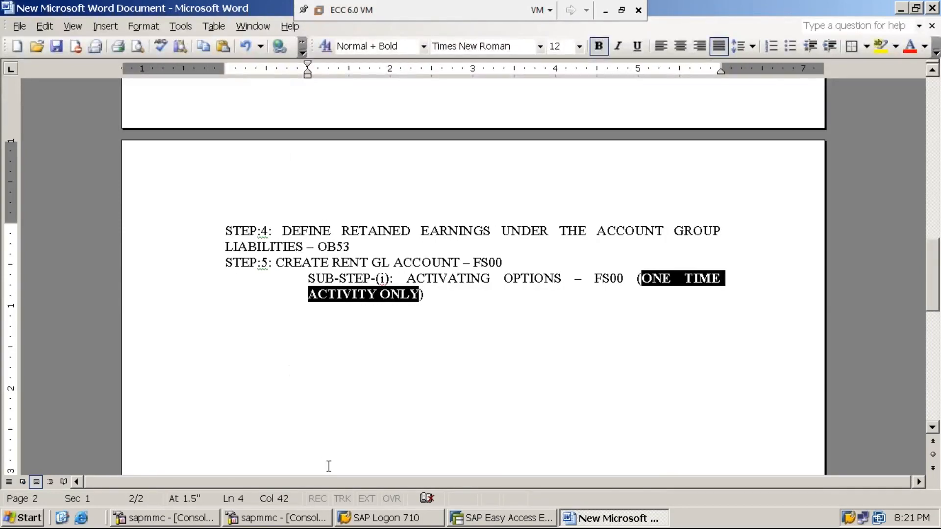
Switch to SAP Easy Access and expand the Accounting folder of the SAP menu
{"action": "left_click", "coordinate": [489, 521]}
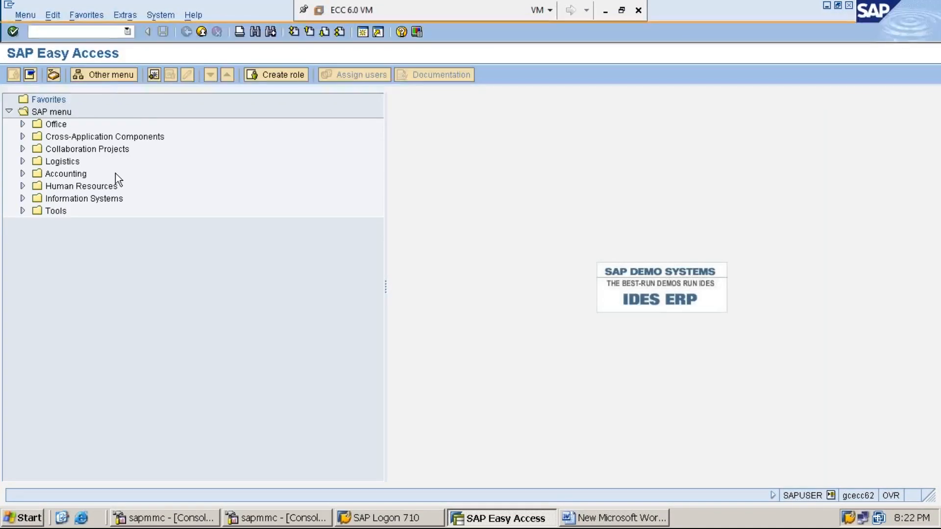
{"action": "left_click", "coordinate": [70, 174]}
{"action": "double_click", "coordinate": [71, 174]}
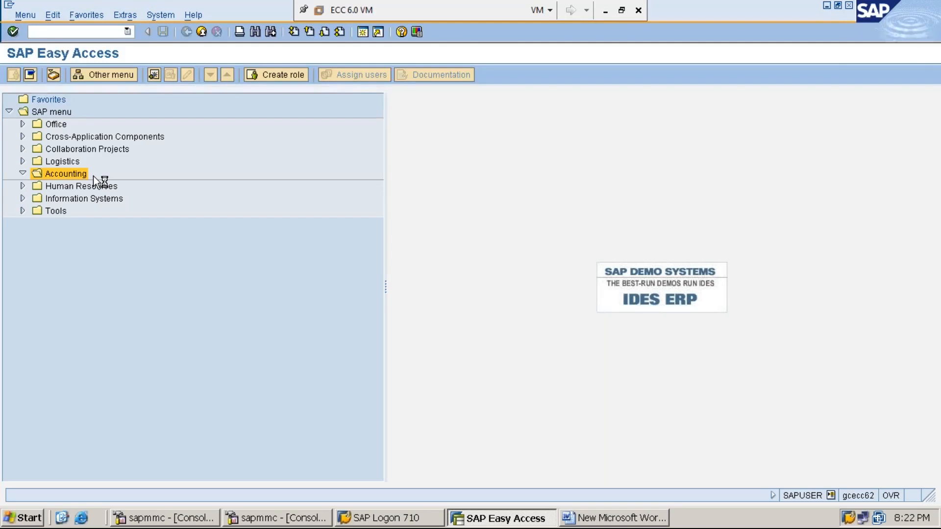
{"action": "left_click", "coordinate": [606, 14]}
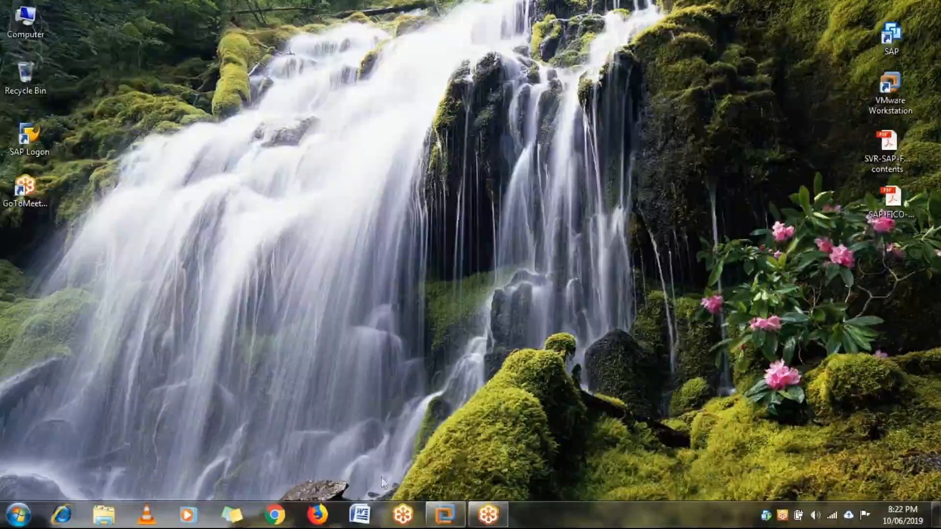
{"action": "mouse_move", "coordinate": [434, 513]}
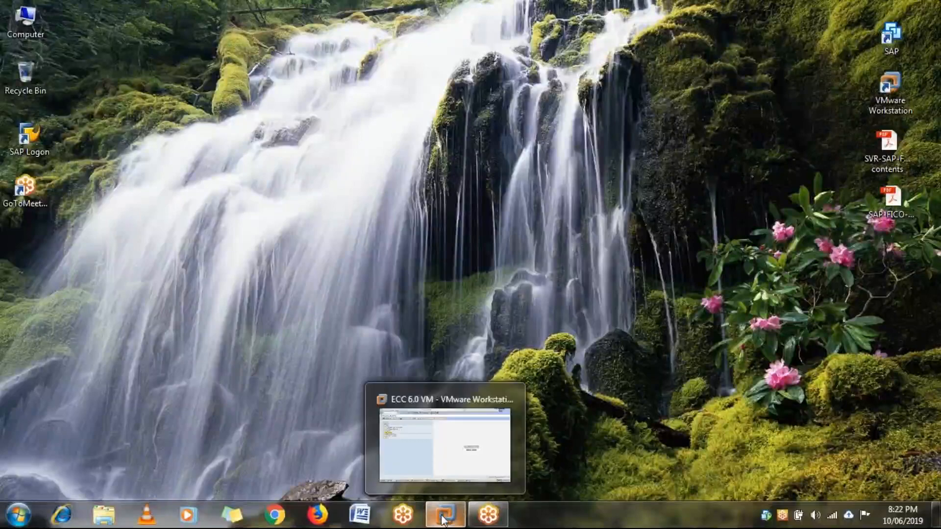
{"action": "left_click", "coordinate": [457, 437]}
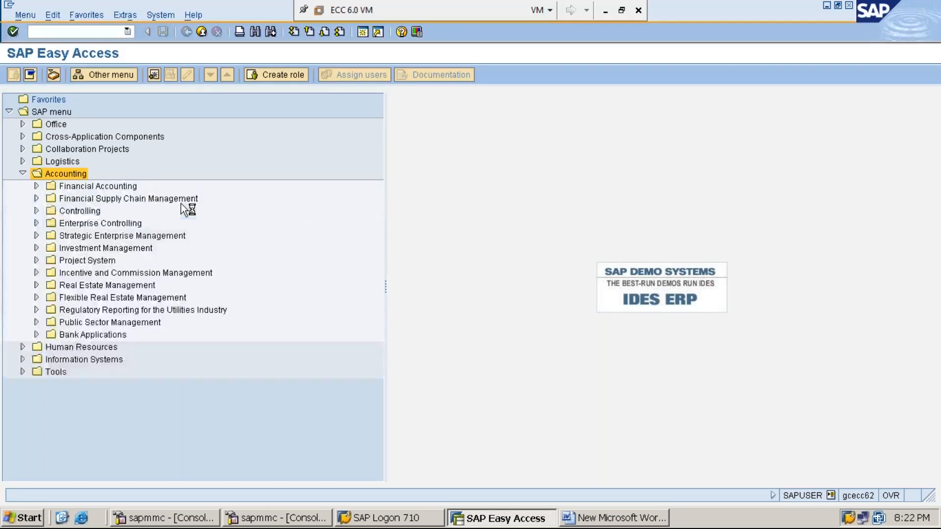
Expand Financial Accounting, General Ledger and Master Records within the Accounting folder
{"action": "key", "text": "Down"}
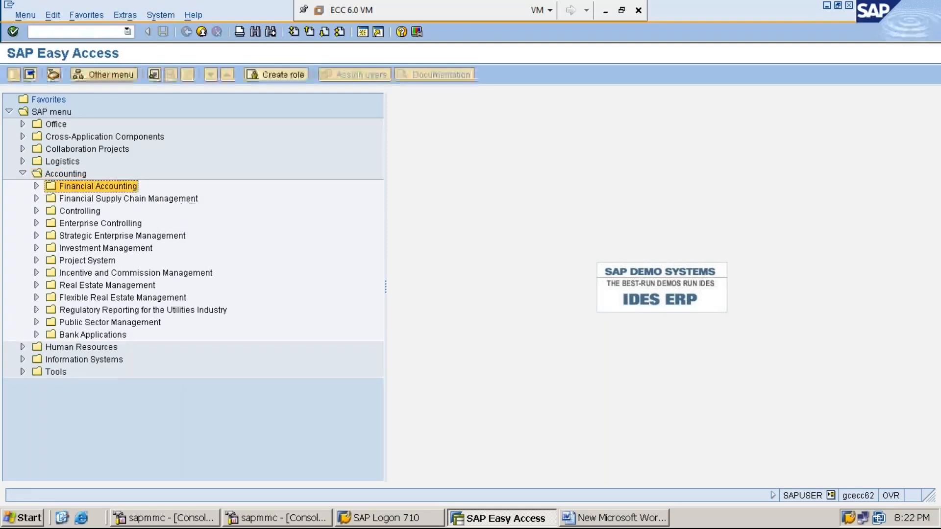
{"action": "key", "text": "Right"}
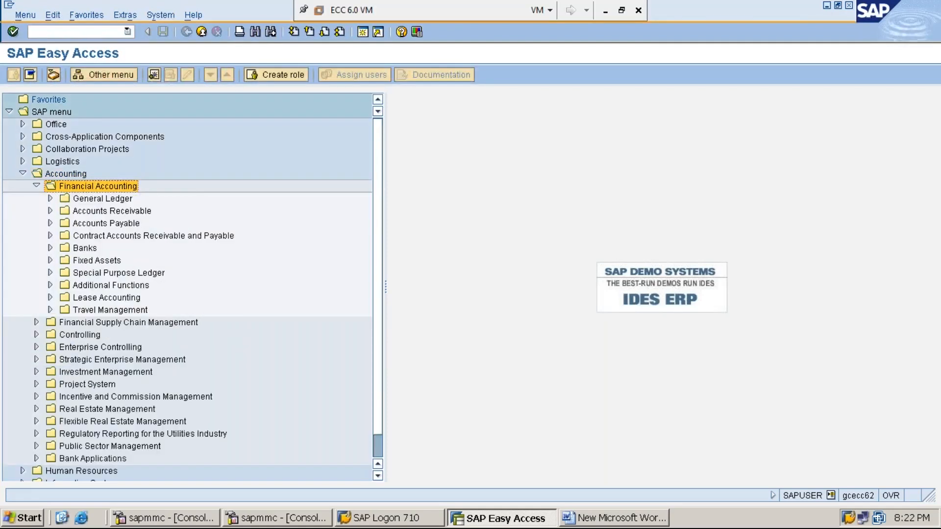
{"action": "key", "text": "Down"}
{"action": "key", "text": "Right"}
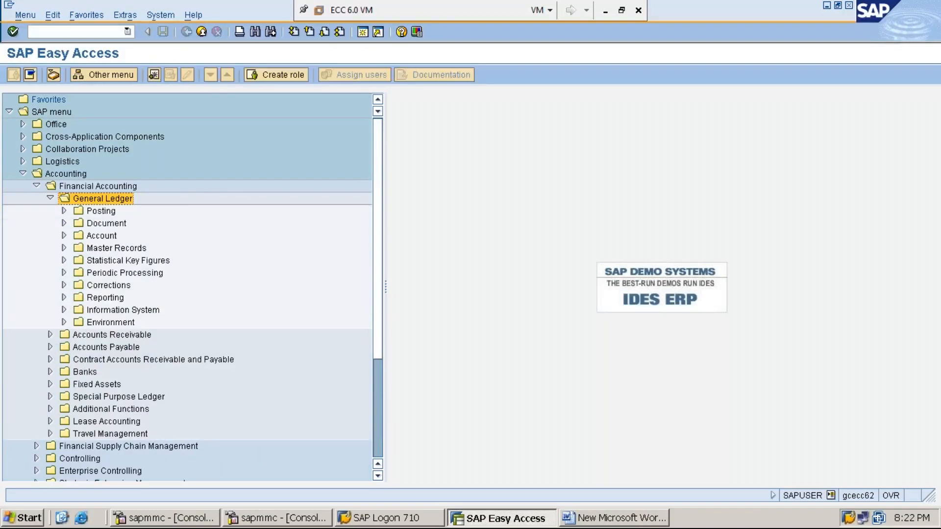
{"action": "key", "text": "Down"}
{"action": "key", "text": "Down"}
{"action": "key", "text": "Down"}
{"action": "key", "text": "Down"}
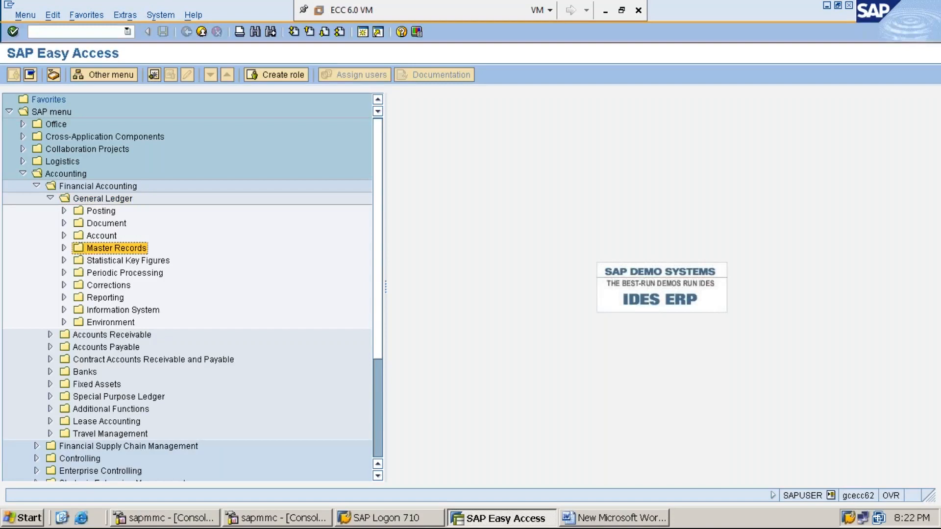
{"action": "key", "text": "Right"}
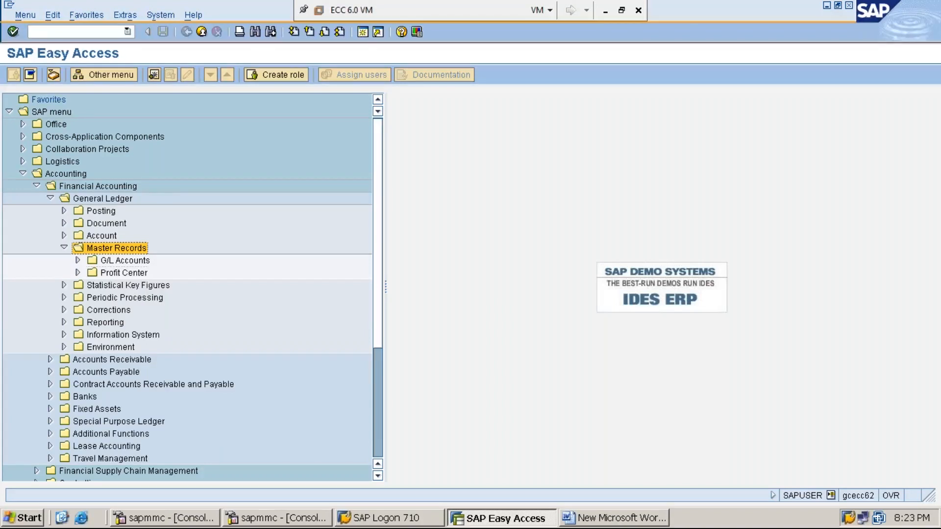
Expand G/L Accounts and Individual Processing under Master Records and open the transaction FS00 - Centrally
{"action": "key", "text": "Down"}
{"action": "key", "text": "Right"}
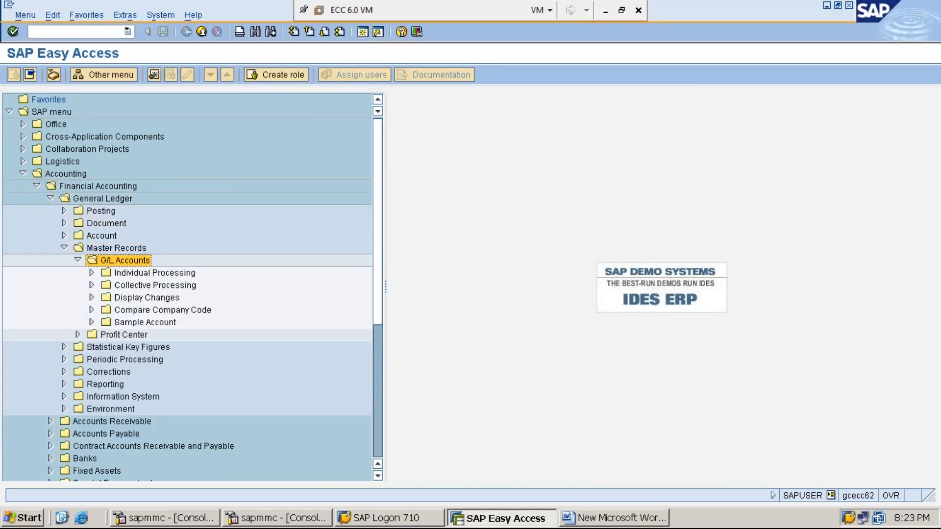
{"action": "key", "text": "Down"}
{"action": "key", "text": "Right"}
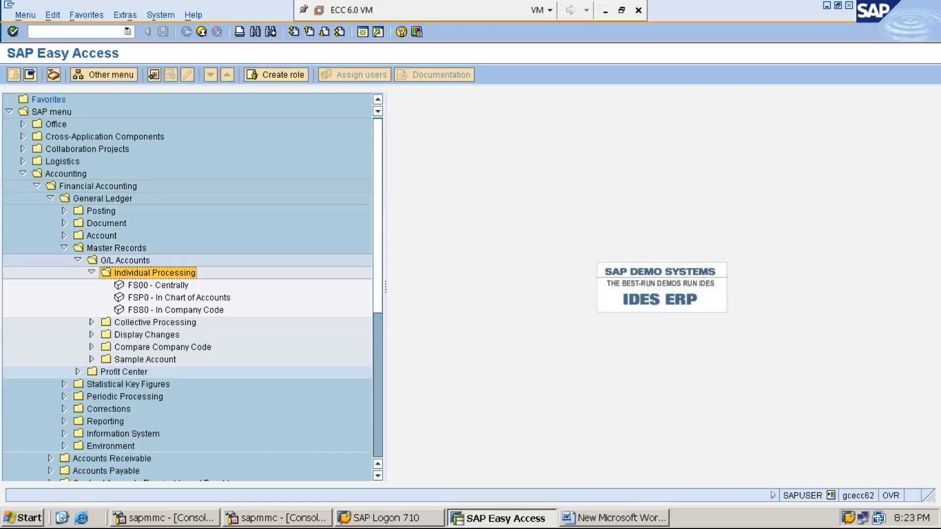
{"action": "key", "text": "Down"}
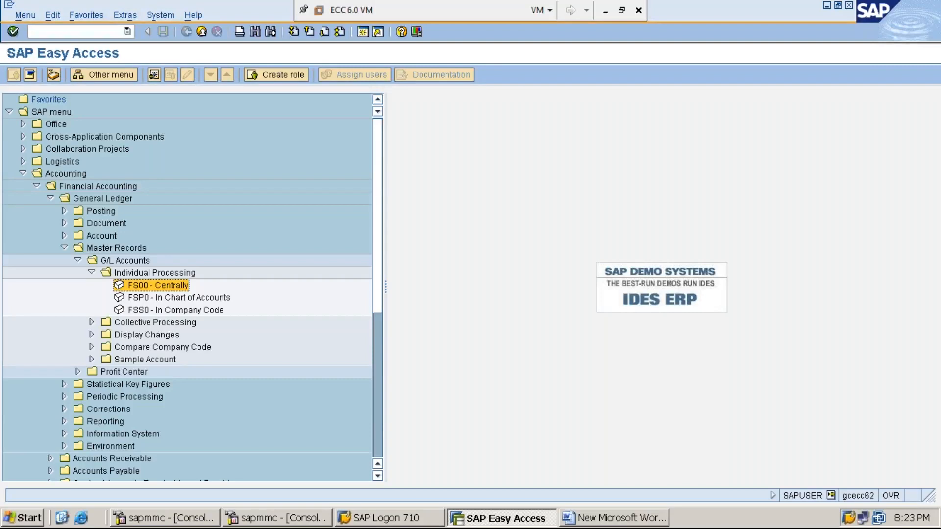
{"action": "double_click", "coordinate": [171, 286]}
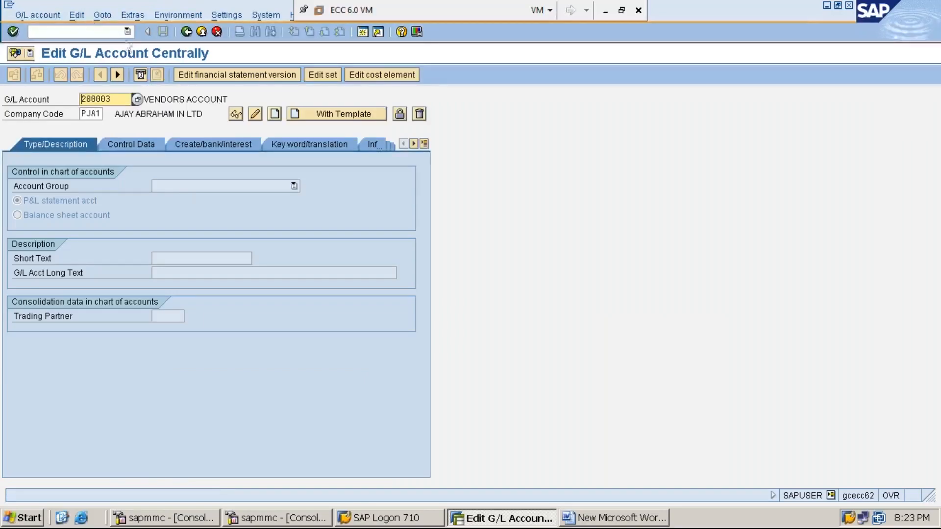
{"action": "left_click", "coordinate": [136, 15]}
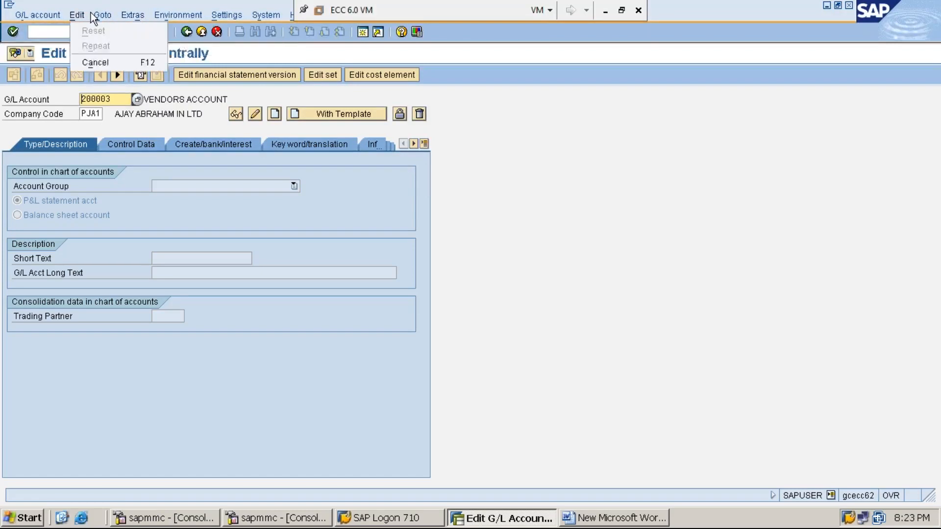
{"action": "mouse_move", "coordinate": [48, 16]}
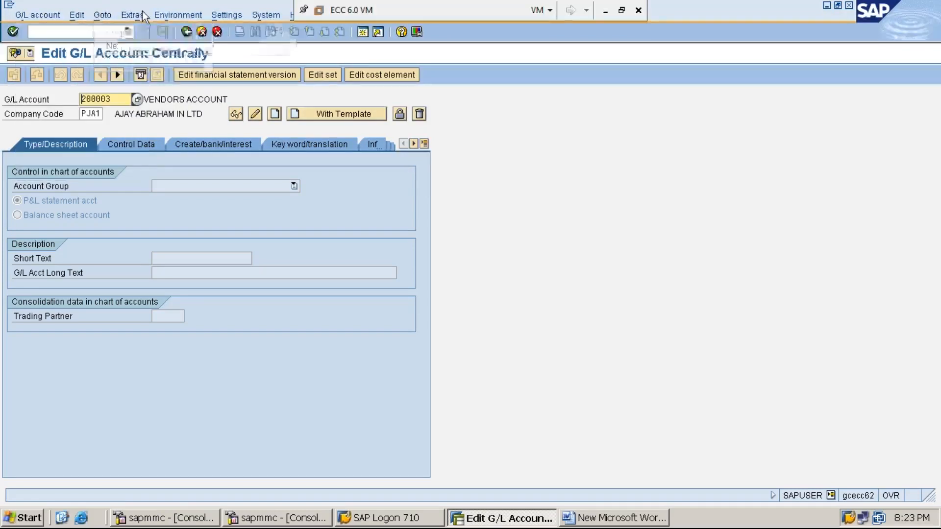
{"action": "mouse_move", "coordinate": [226, 15]}
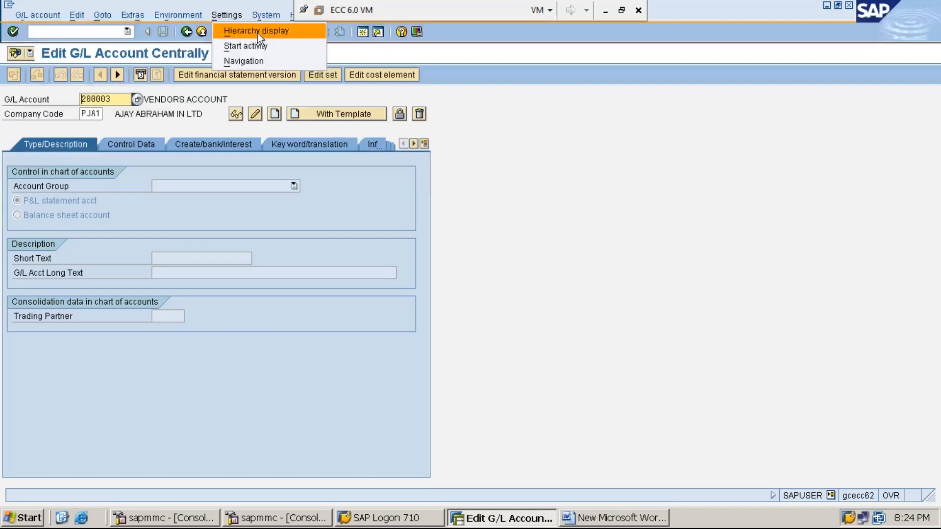
{"action": "left_click", "coordinate": [477, 182]}
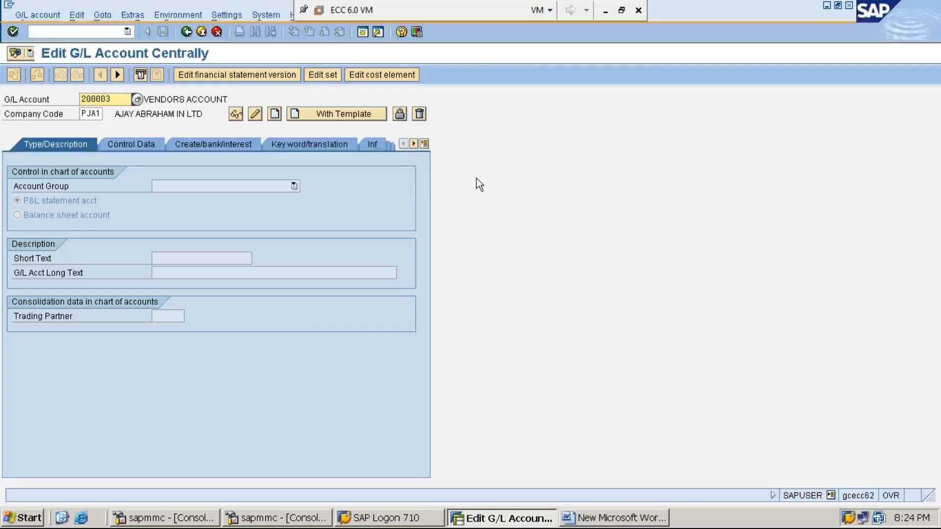
Set the hierarchy display to "Display accounts in navigation tree", confirm the setting and leave the G/L account transaction
{"action": "left_click", "coordinate": [230, 15]}
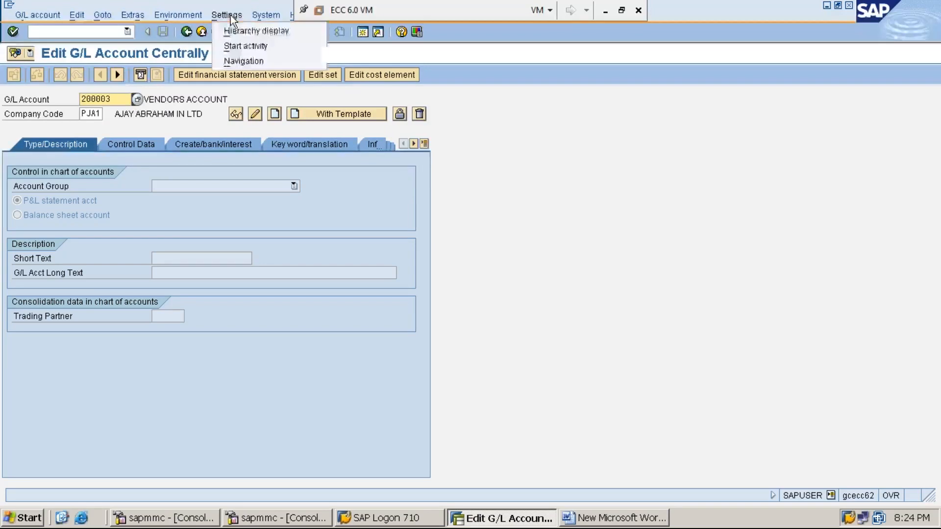
{"action": "left_click", "coordinate": [276, 34]}
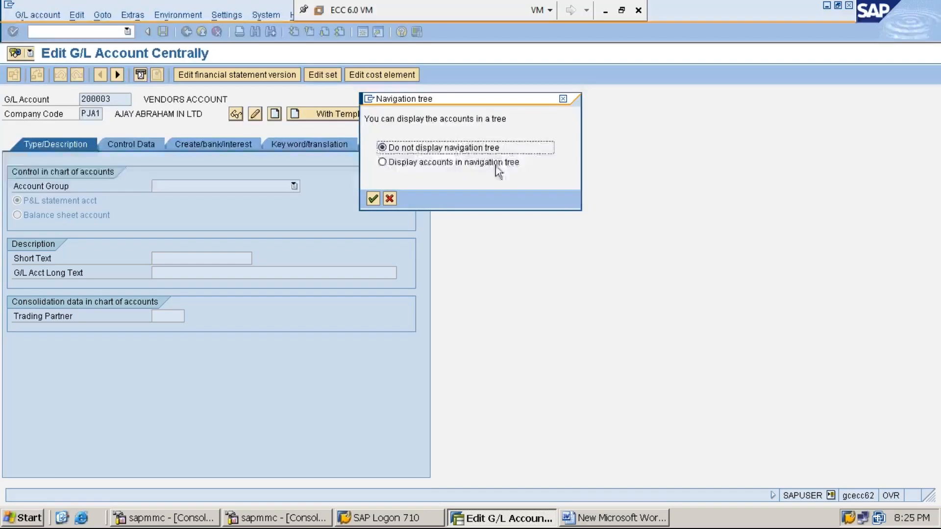
{"action": "left_click", "coordinate": [383, 163]}
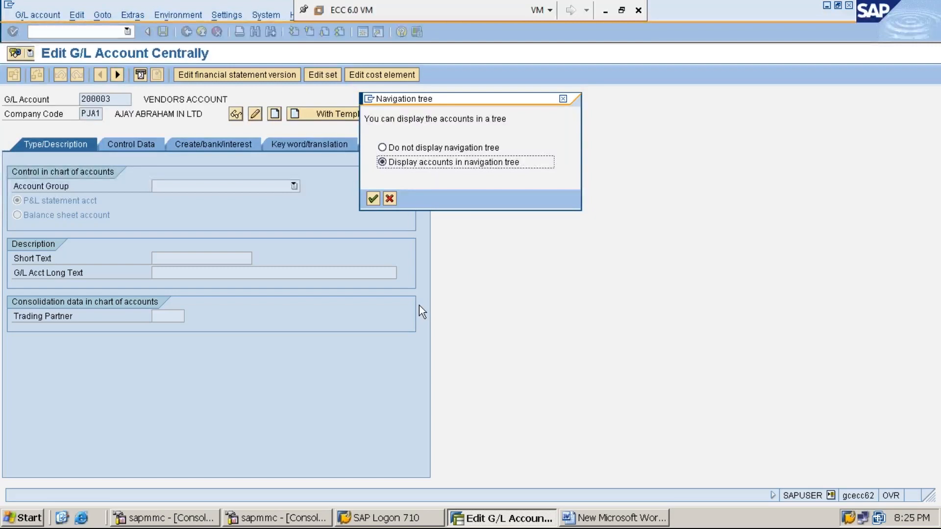
{"action": "key", "text": "Return"}
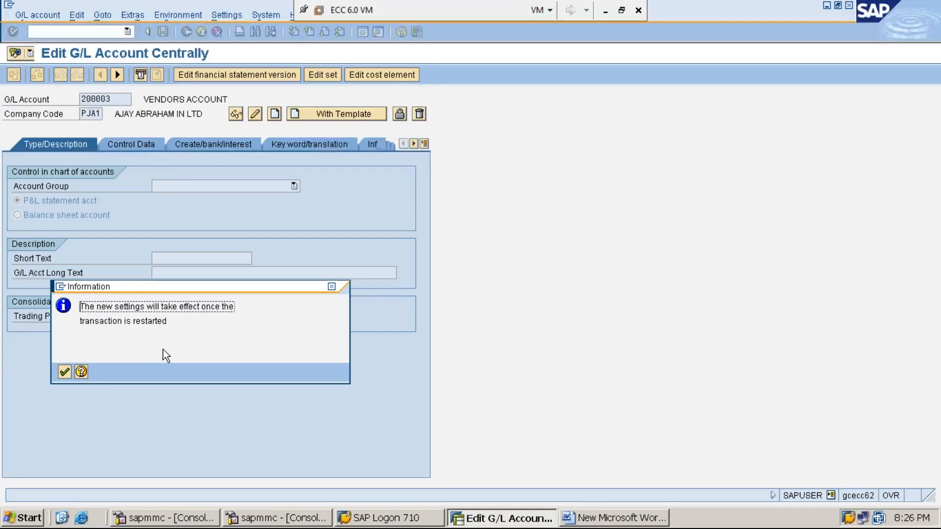
{"action": "key", "text": "Return"}
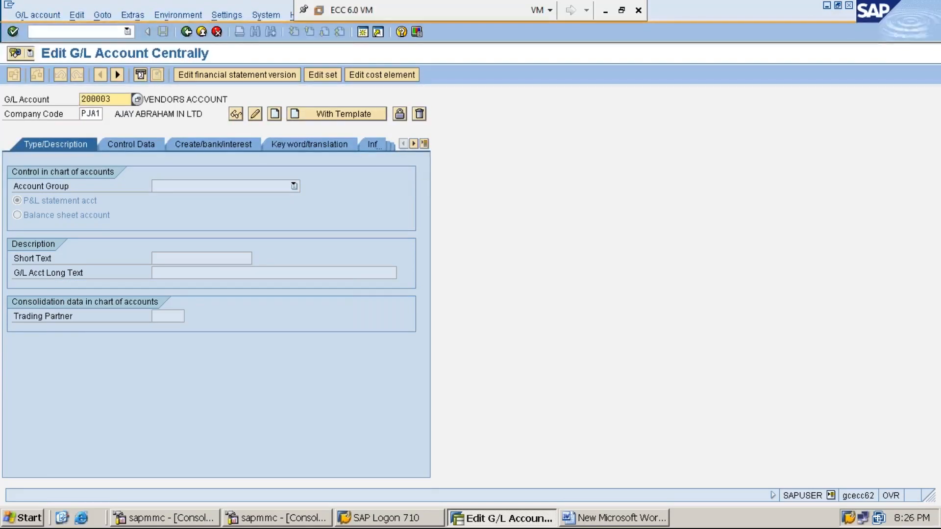
{"action": "left_click", "coordinate": [189, 33]}
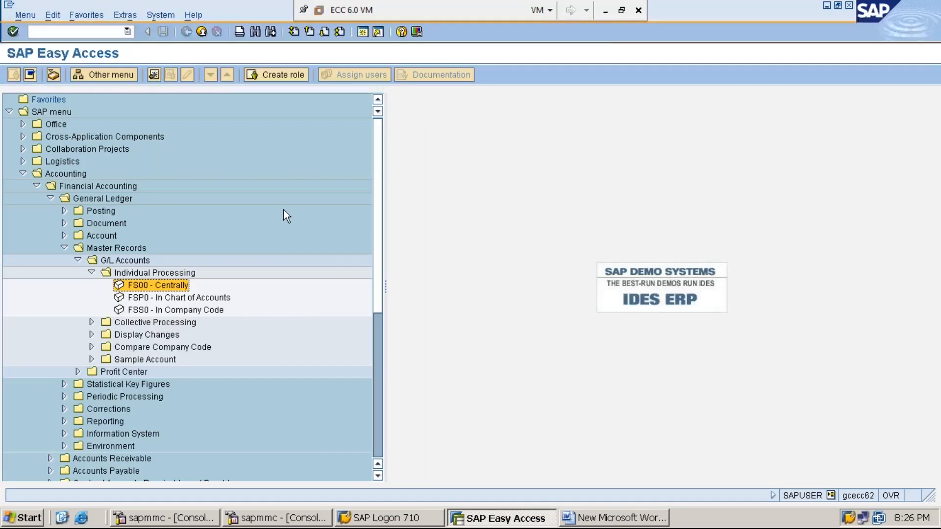
{"action": "left_click", "coordinate": [605, 11]}
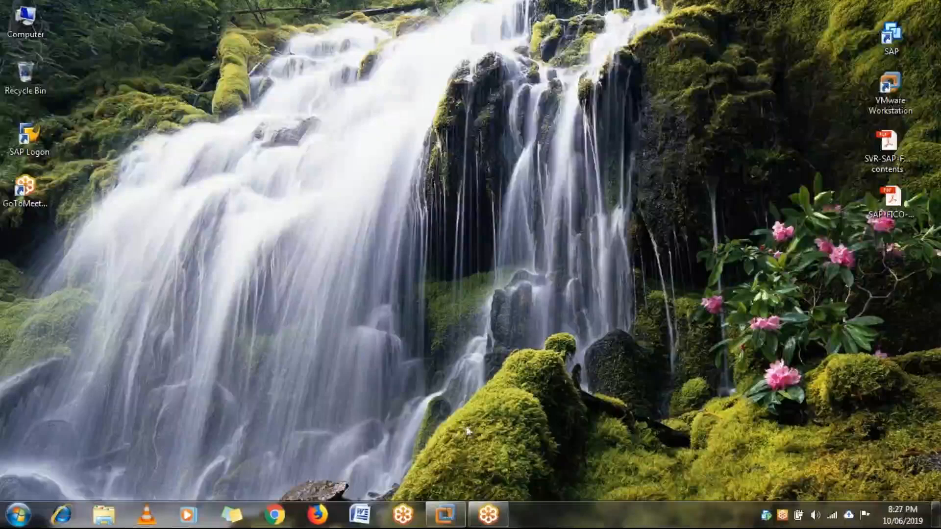
{"action": "left_click", "coordinate": [446, 515]}
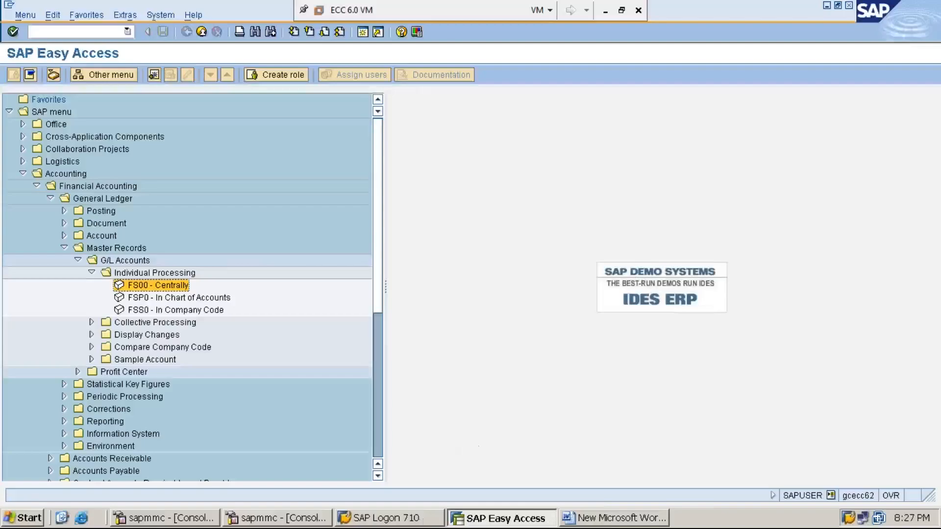
Switch to the Word document and add the line "SUB-STEP-(ii): CREATION OF RENT GL ACCOUNT-FS00" below sub-step (i)
{"action": "left_click", "coordinate": [610, 518]}
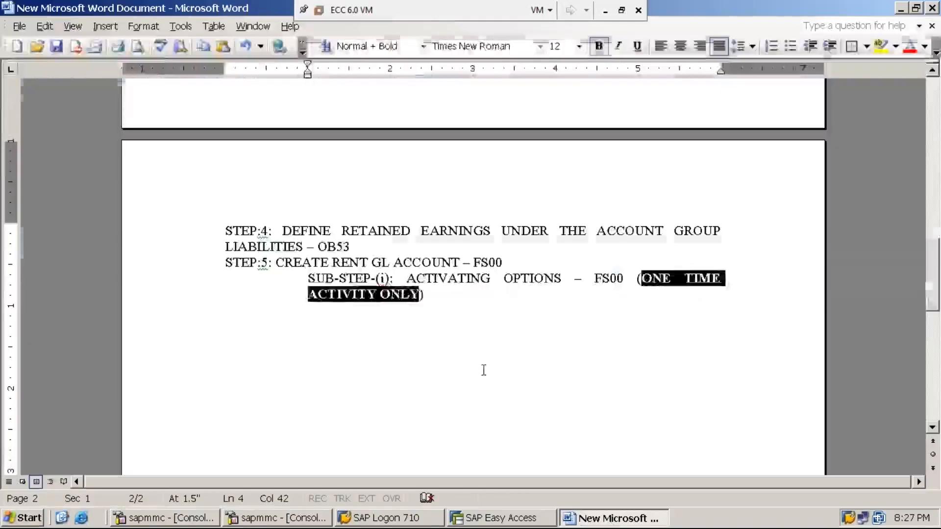
{"action": "left_click", "coordinate": [426, 295]}
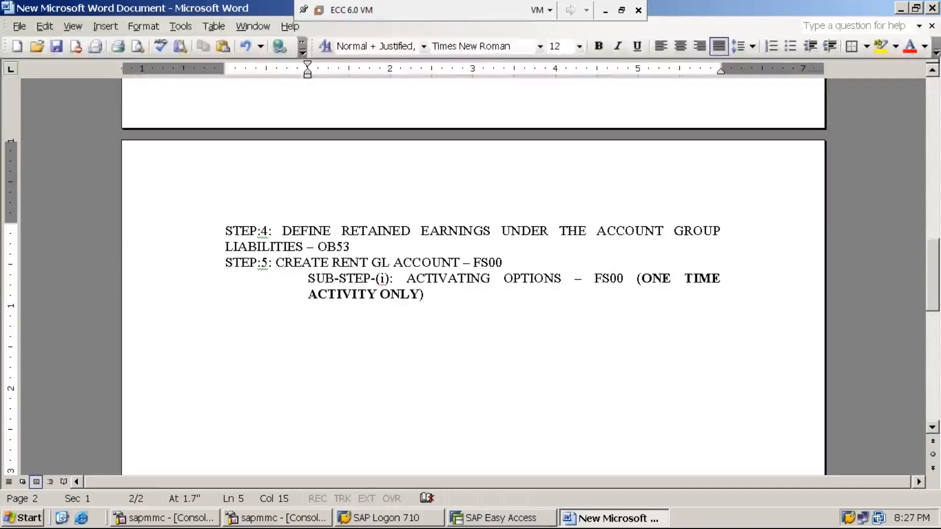
{"action": "key", "text": "Return"}
{"action": "type", "text": "S"}
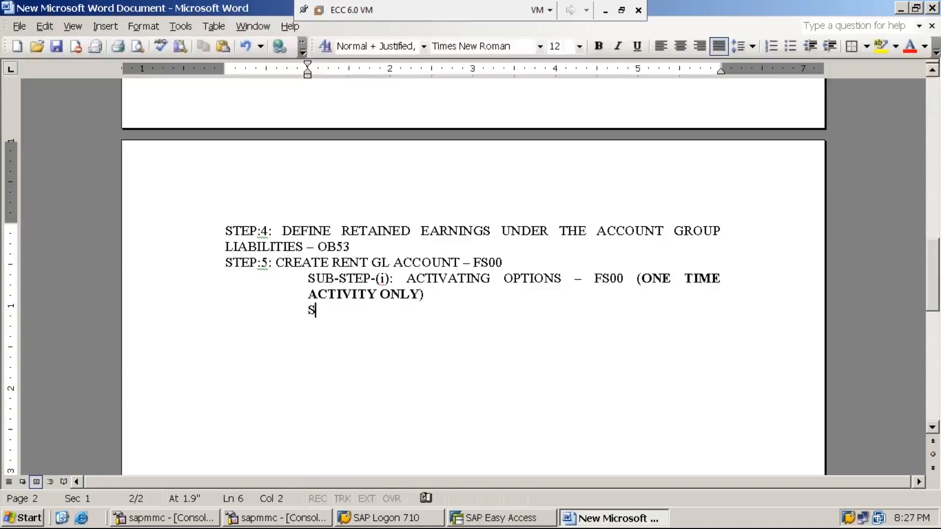
{"action": "type", "text": "UB-STEP-(ii)"}
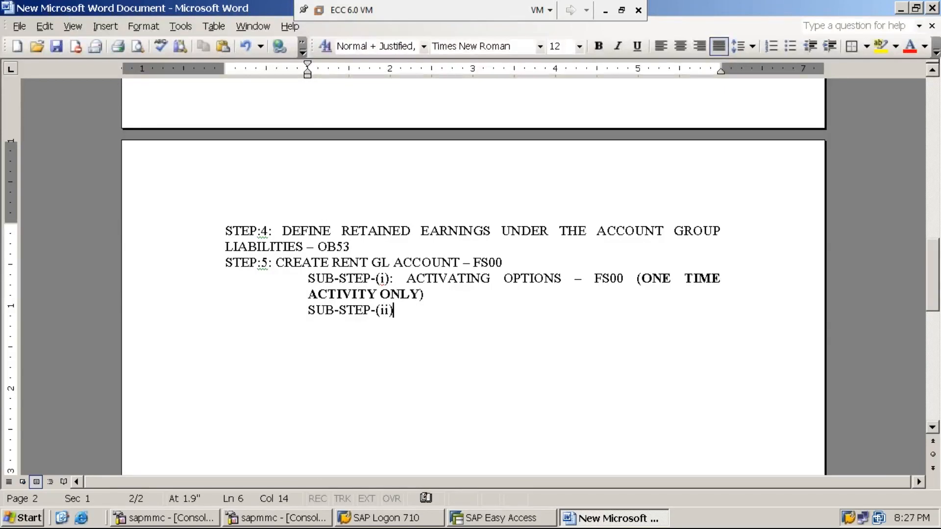
{"action": "type", "text": ": CREATION"}
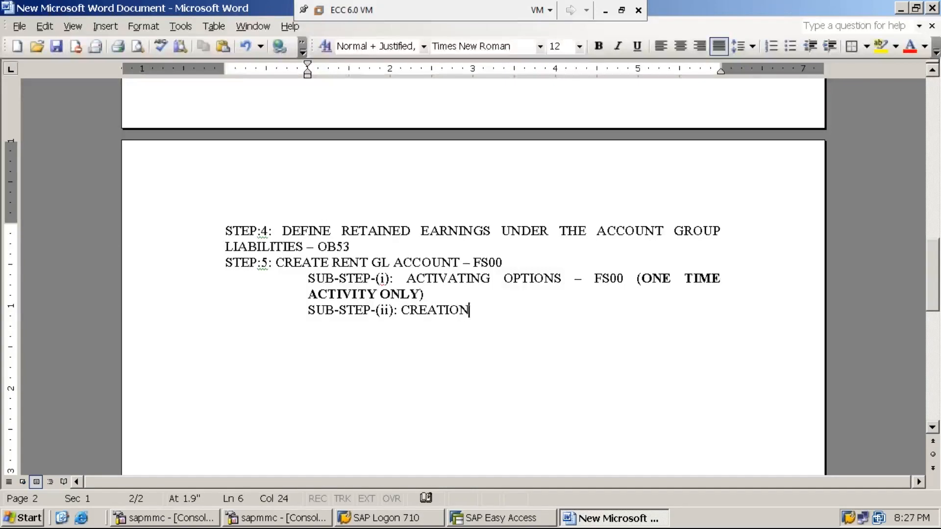
{"action": "type", "text": " OF RENT "}
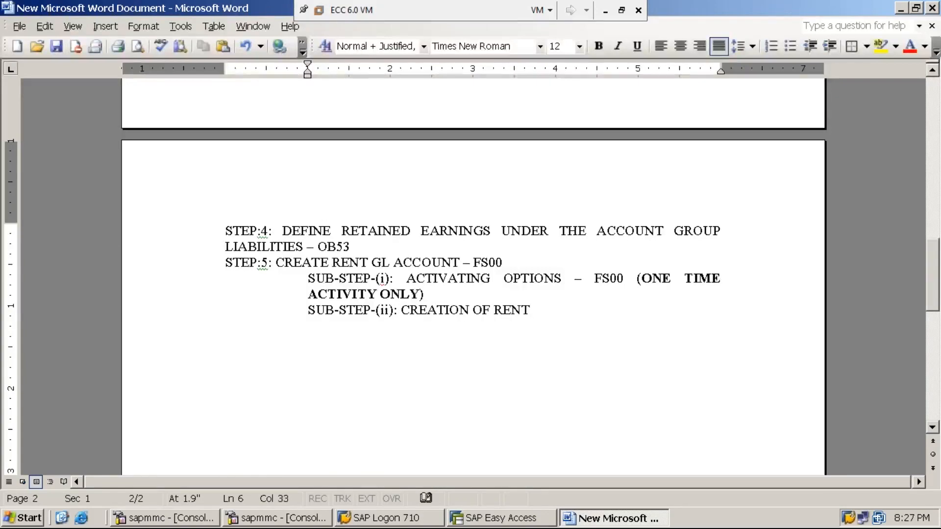
{"action": "type", "text": "GL ACCOUNT"}
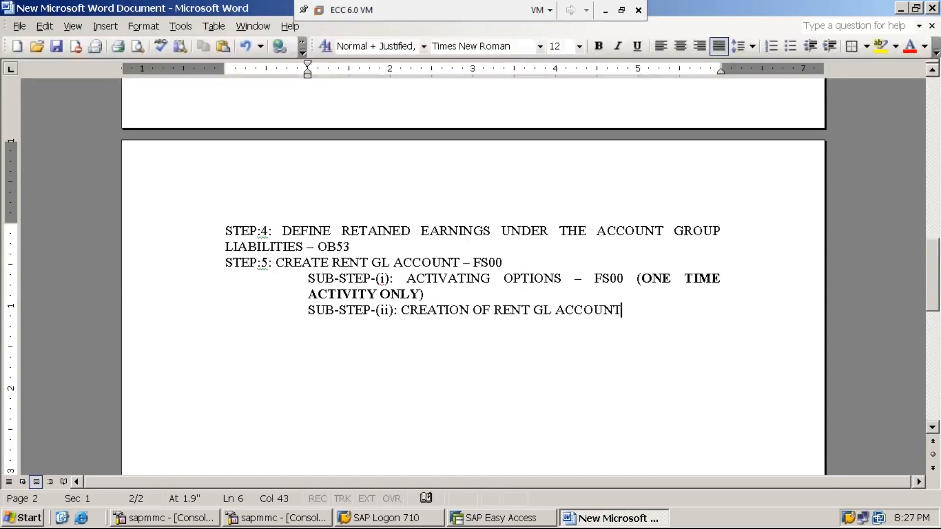
{"action": "type", "text": "-FS00"}
Switch to SAP Easy Access and run the transaction /NOBD4
{"action": "left_click", "coordinate": [516, 524]}
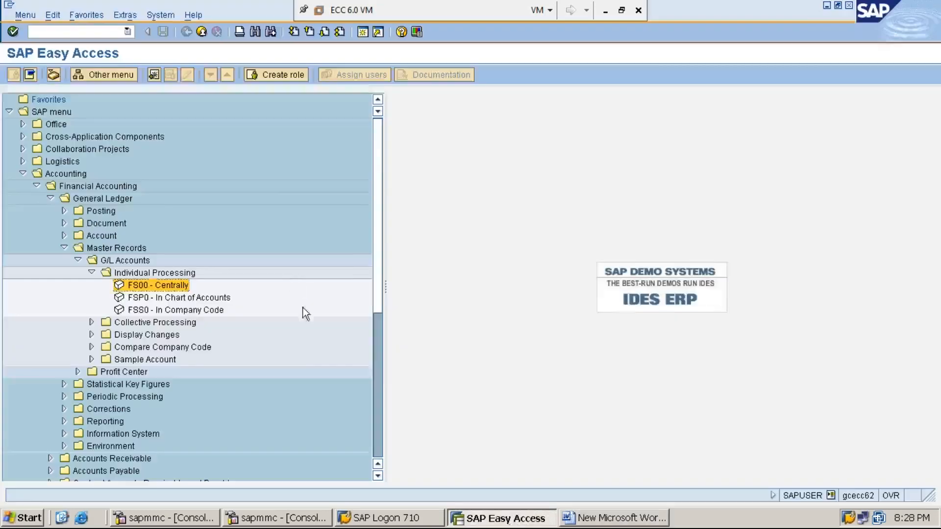
{"action": "left_click", "coordinate": [112, 32]}
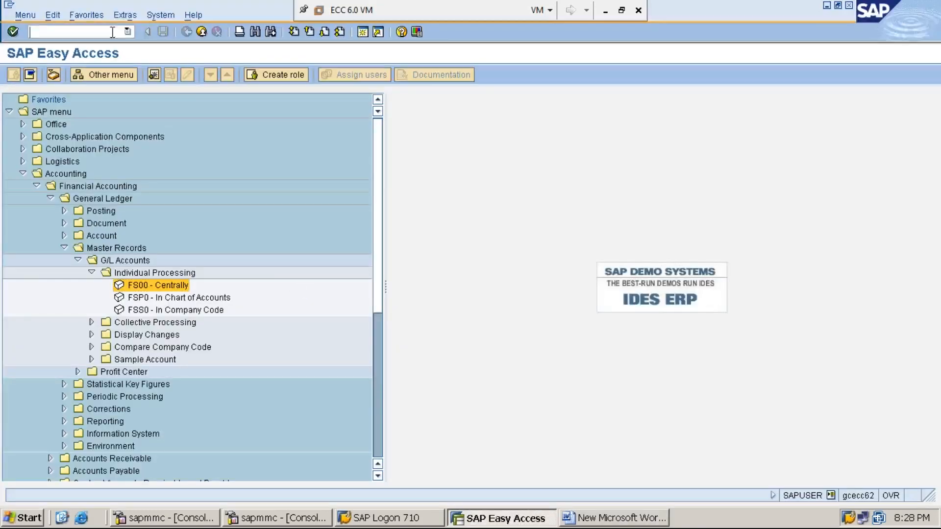
{"action": "type", "text": "/NOBD4"}
{"action": "key", "text": "Return"}
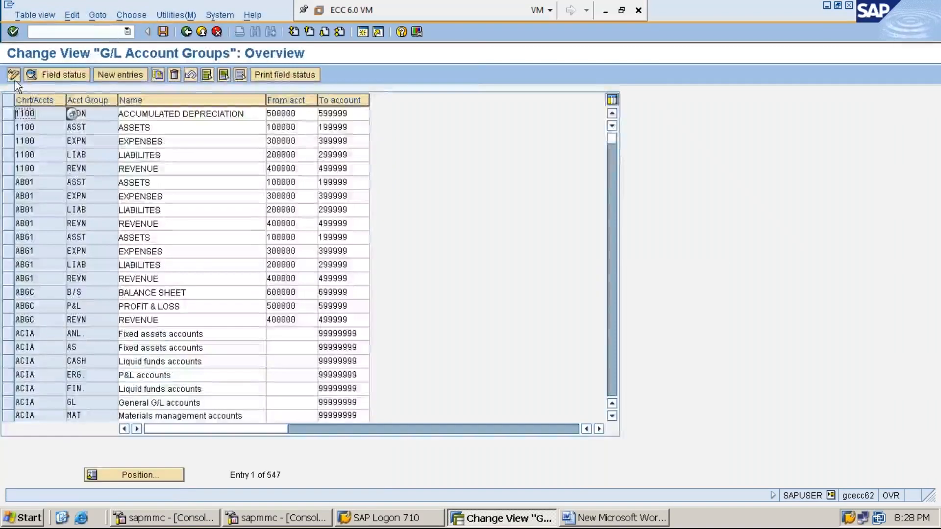
Change the G/L account groups table to display mode and position it at chart of accounts MMI1
{"action": "left_click", "coordinate": [14, 75]}
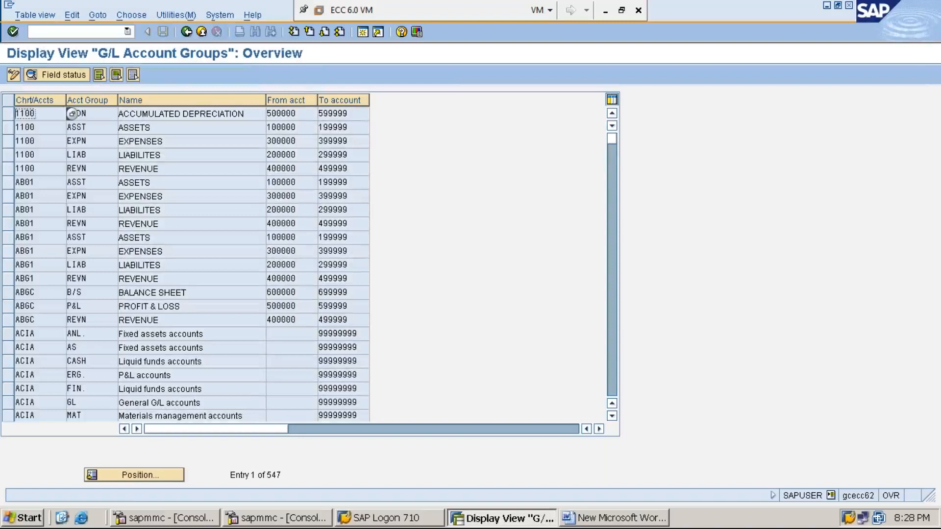
{"action": "left_click", "coordinate": [154, 472]}
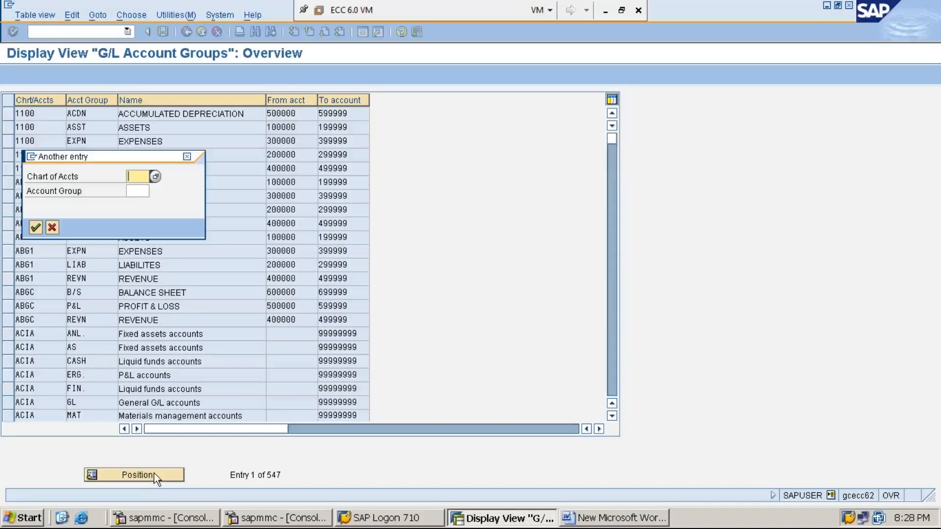
{"action": "type", "text": "MMI1"}
{"action": "key", "text": "Return"}
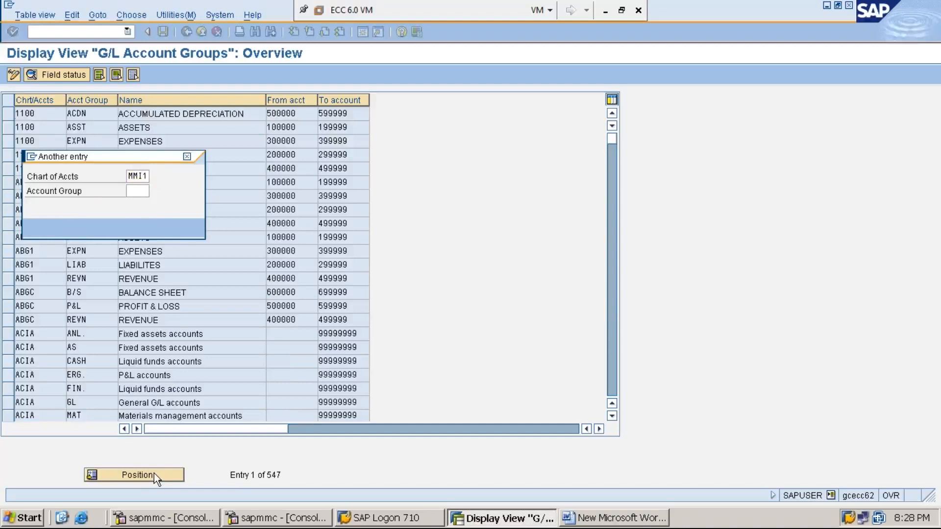
Select the MMI1 account group rows ASSETS, EXPENSES, LIABILITIES and REVENUE
{"action": "left_click", "coordinate": [8, 113]}
{"action": "left_click", "coordinate": [8, 127]}
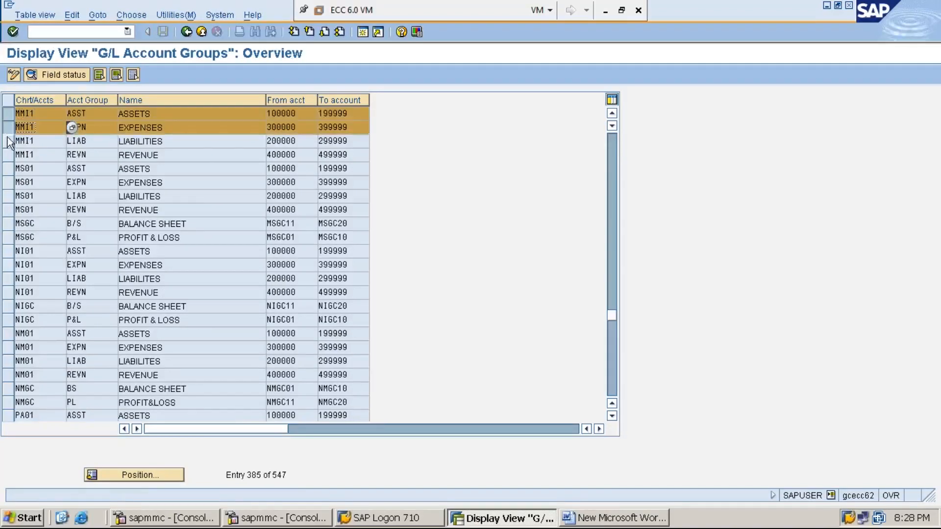
{"action": "left_click", "coordinate": [9, 140]}
{"action": "left_click", "coordinate": [9, 155]}
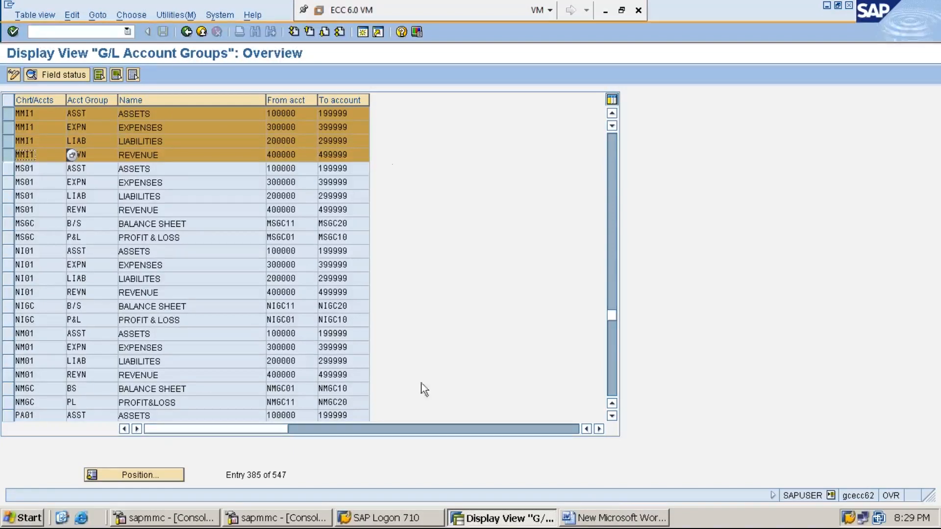
Review the sub-steps in the Word document and return to SAP to point out the MMI1 EXPENSES account group
{"action": "left_click", "coordinate": [606, 519]}
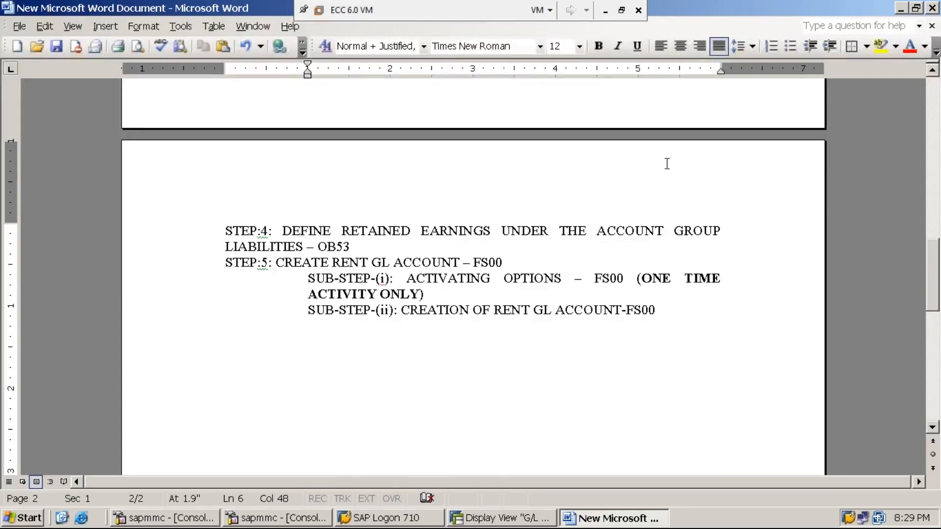
{"action": "left_click", "coordinate": [901, 9]}
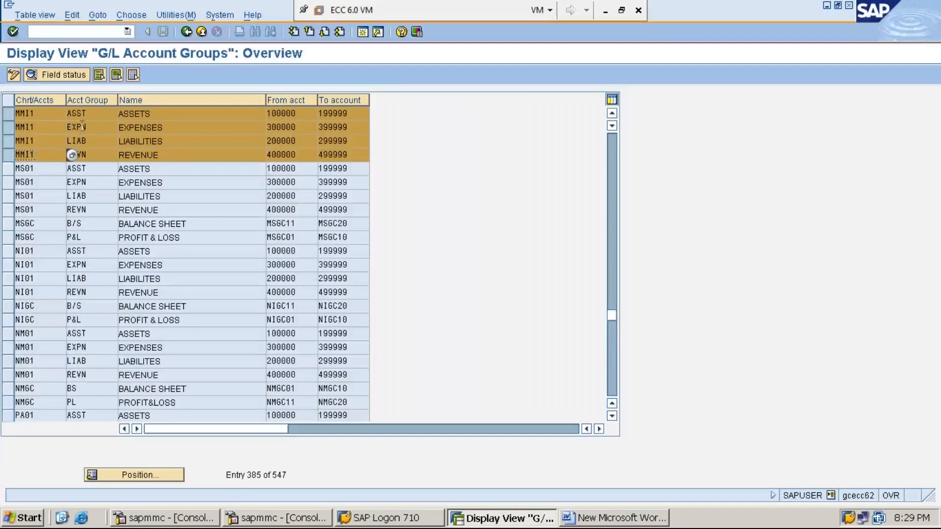
{"action": "left_click", "coordinate": [188, 127]}
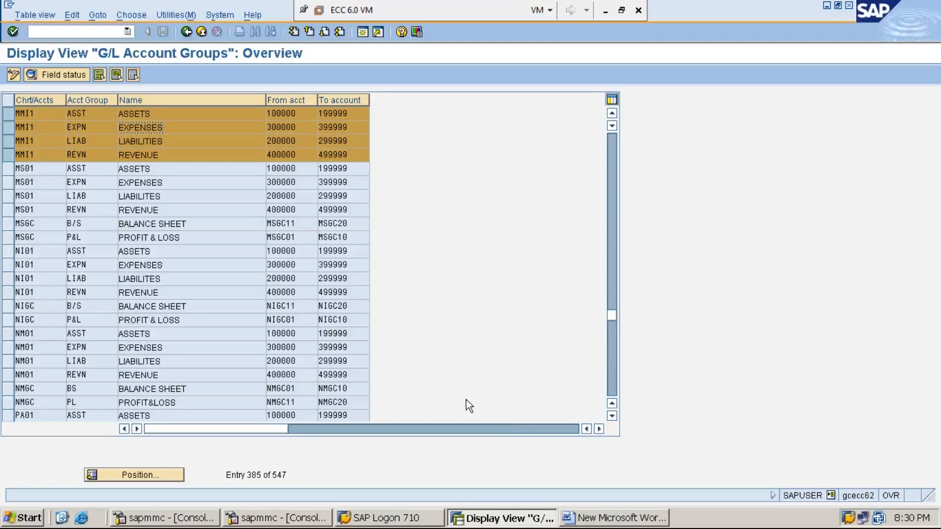
Switch to the Word document and add the line "PATH IS SAME AS SUB-STEP(i)" below sub-step (ii)
{"action": "left_click", "coordinate": [609, 520]}
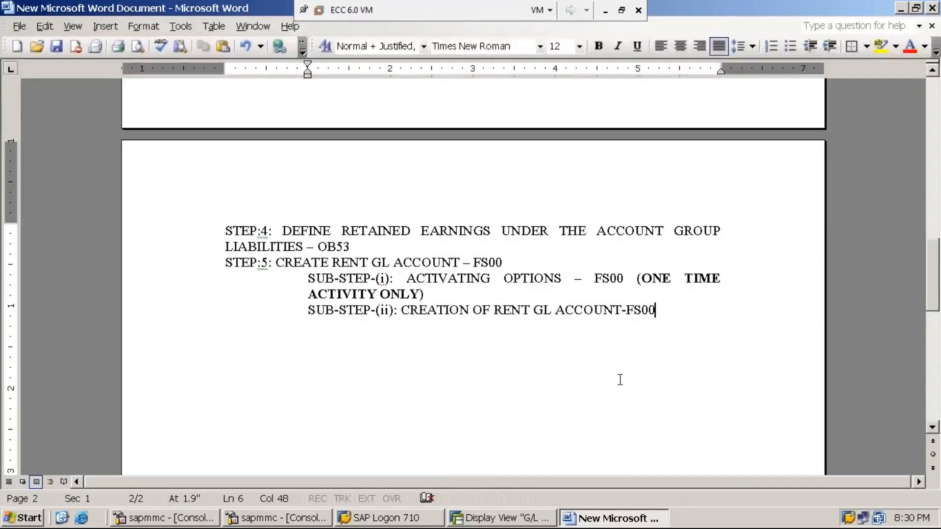
{"action": "key", "text": "Return"}
{"action": "type", "text": "PATH IS AMS"}
{"action": "key", "text": "BackSpace"}
{"action": "key", "text": "BackSpace"}
{"action": "key", "text": "BackSpace"}
{"action": "type", "text": "SAME AS "}
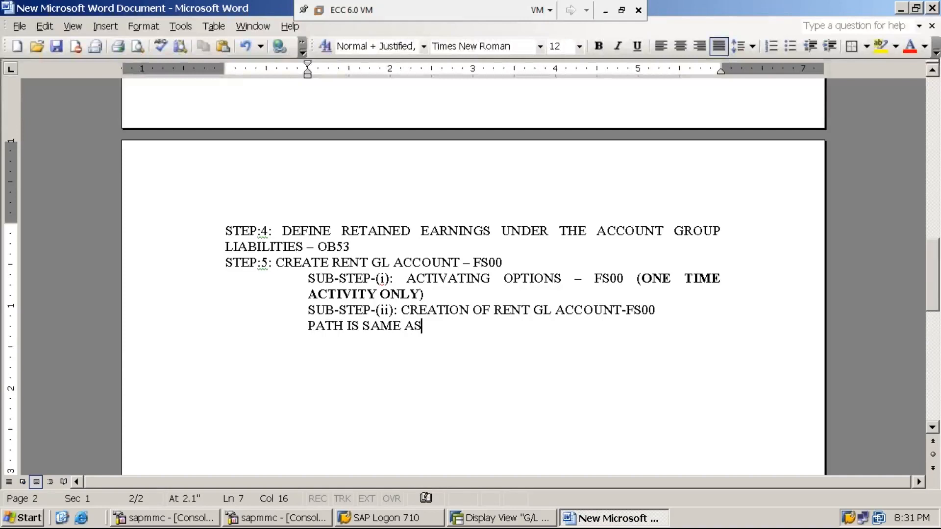
{"action": "type", "text": "SUB"}
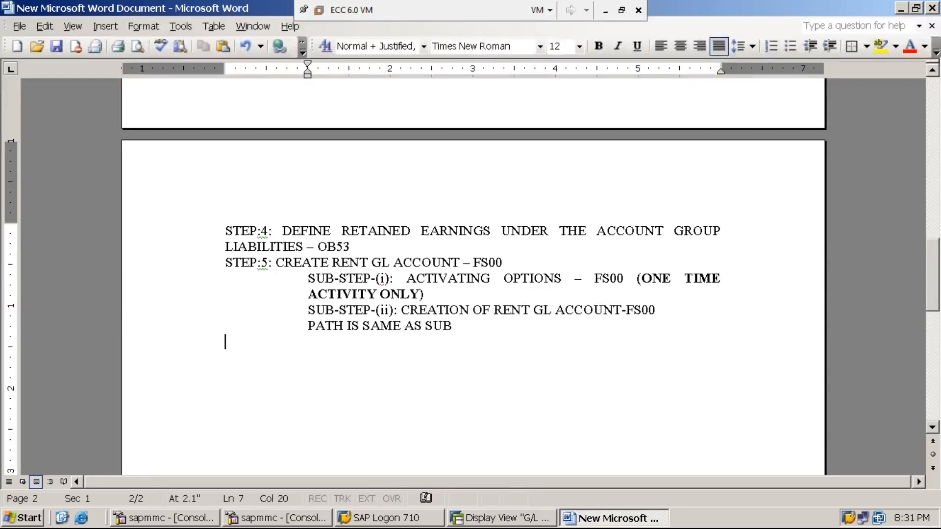
{"action": "type", "text": "-S"}
{"action": "key", "text": "BackSpace"}
{"action": "key", "text": "BackSpace"}
{"action": "key", "text": "BackSpace"}
{"action": "type", "text": "-STEP"}
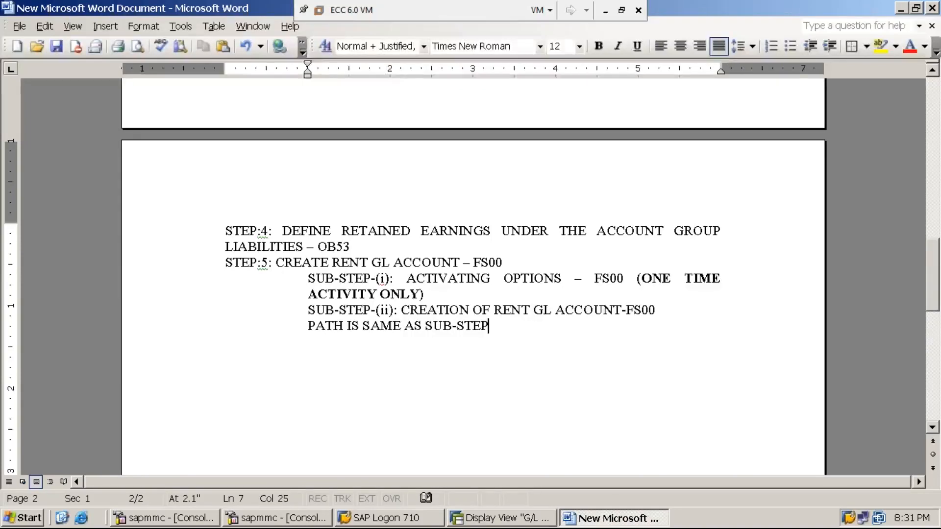
{"action": "type", "text": "(i)"}
Switch to SAP, start a new session and expand Accounting, Financial Accounting and General Ledger in the SAP menu
{"action": "left_click", "coordinate": [507, 523]}
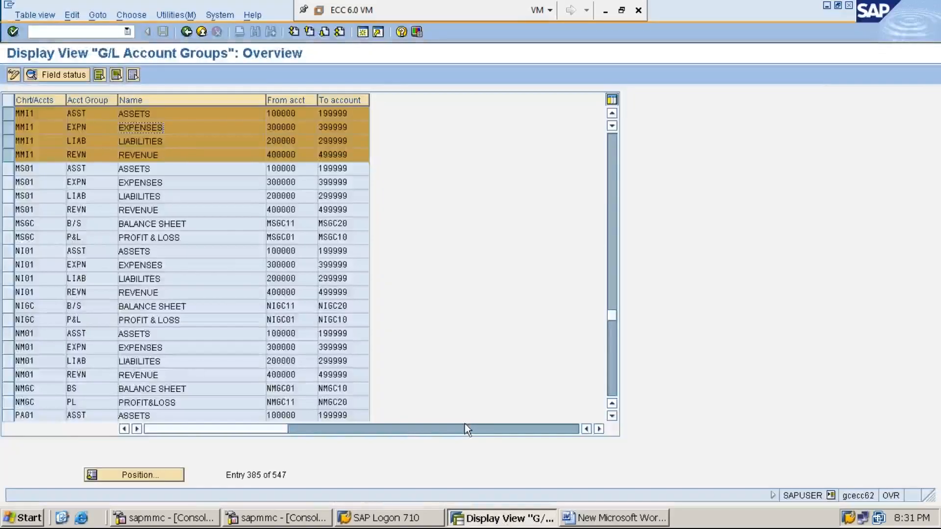
{"action": "left_click", "coordinate": [362, 33]}
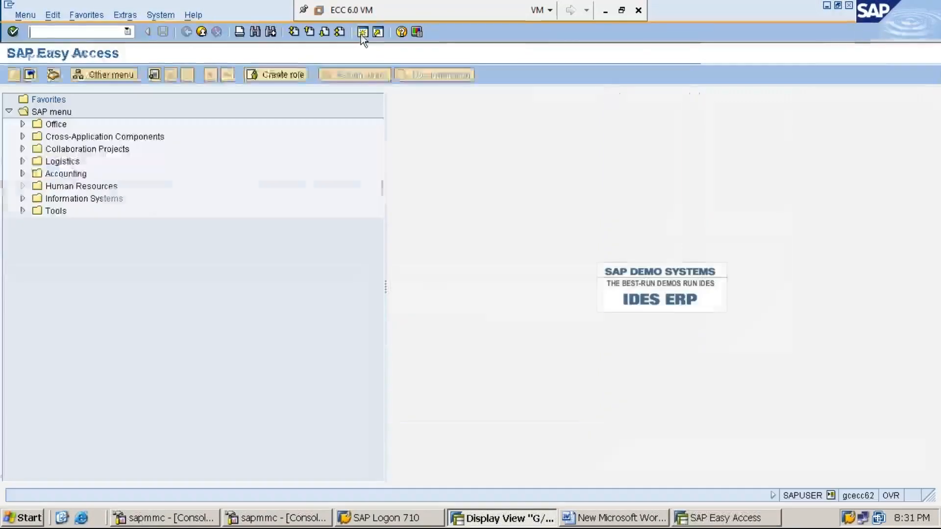
{"action": "double_click", "coordinate": [71, 172]}
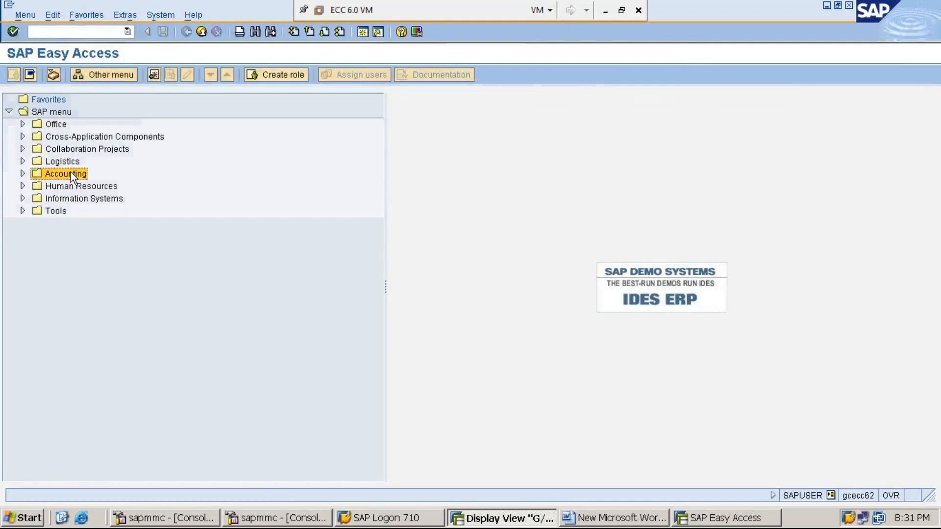
{"action": "double_click", "coordinate": [88, 186]}
{"action": "double_click", "coordinate": [93, 199]}
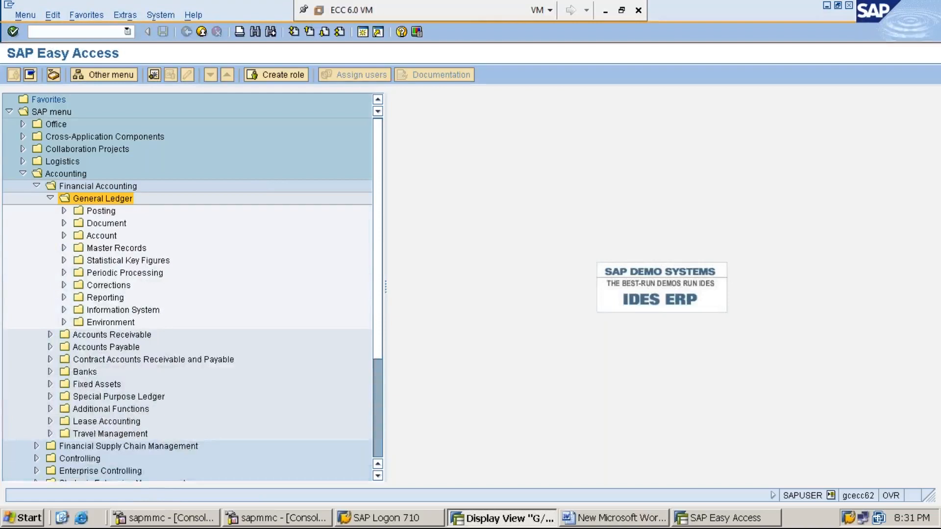
Expand Master Records, G/L Accounts and Individual Processing under General Ledger and select FS00 - Centrally
{"action": "key", "text": "Down"}
{"action": "key", "text": "Down"}
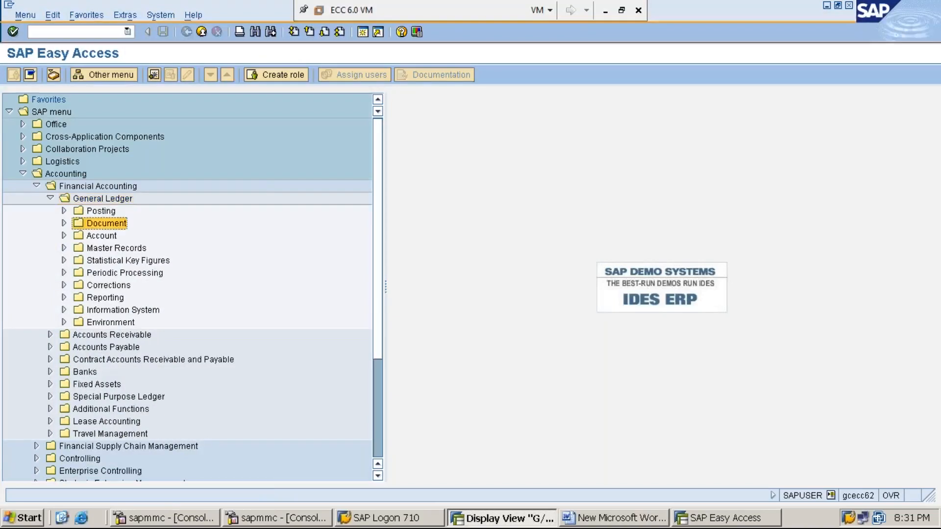
{"action": "key", "text": "Down"}
{"action": "key", "text": "Down"}
{"action": "key", "text": "Right"}
{"action": "key", "text": "Down"}
{"action": "key", "text": "Right"}
{"action": "key", "text": "Down"}
{"action": "key", "text": "Right"}
{"action": "key", "text": "Down"}
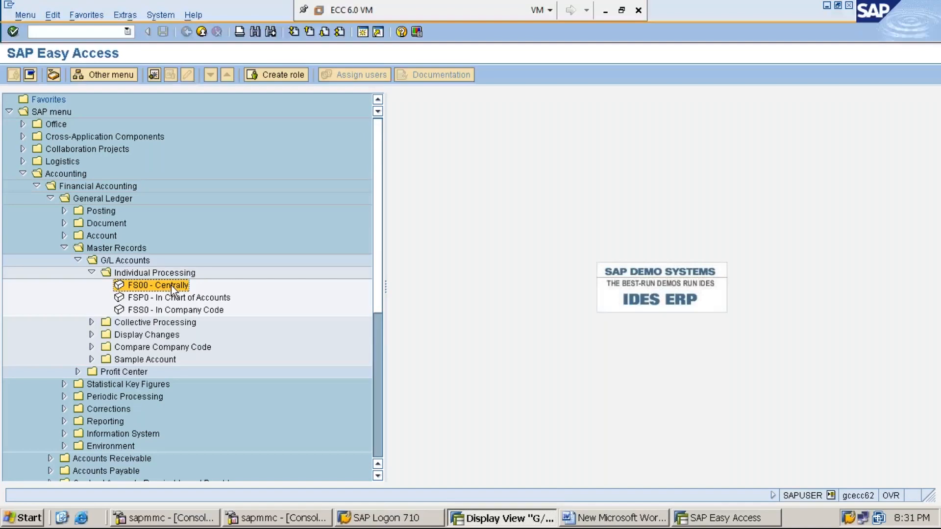
Switch to the Word document and append "– double click on FS00 Centrally ->" to the path line of sub-step (ii)
{"action": "left_click", "coordinate": [603, 518]}
{"action": "type", "text": "SUB-STEP(i) – double click on FS00 Centrally"}
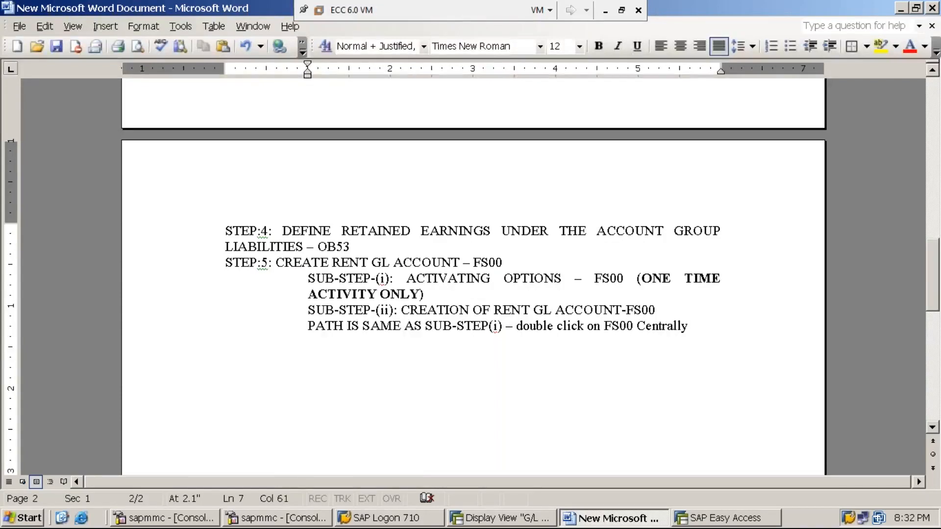
{"action": "type", "text": "->"}
Return to the SAP Easy Access session and open the FS00 - Centrally transaction
{"action": "left_click", "coordinate": [505, 520]}
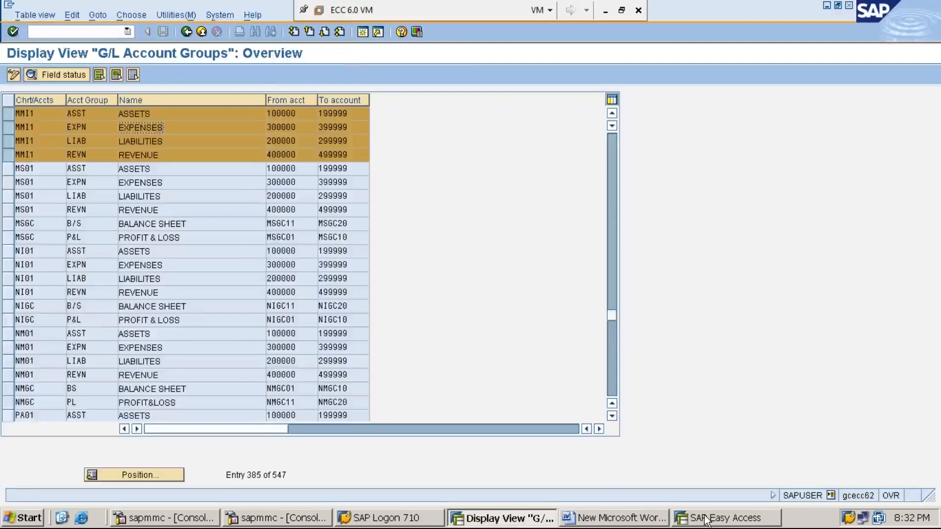
{"action": "left_click", "coordinate": [706, 519]}
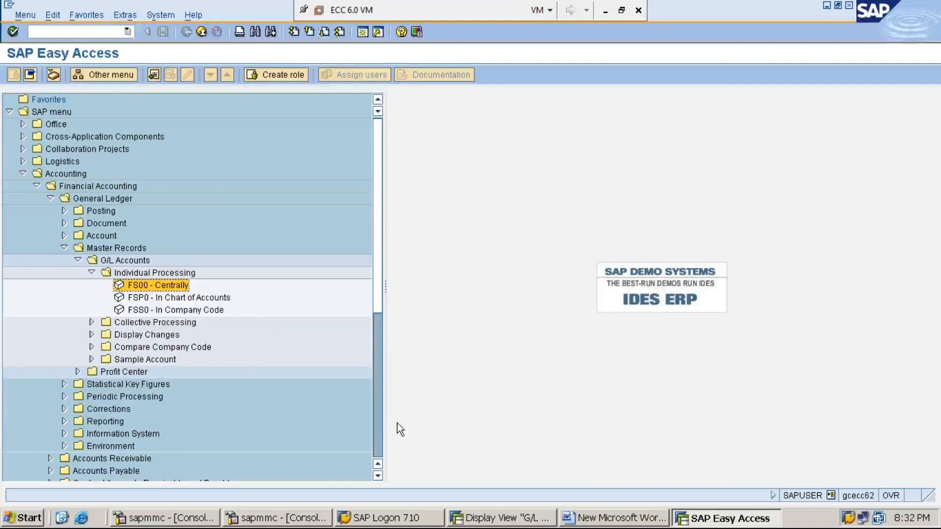
{"action": "double_click", "coordinate": [162, 287]}
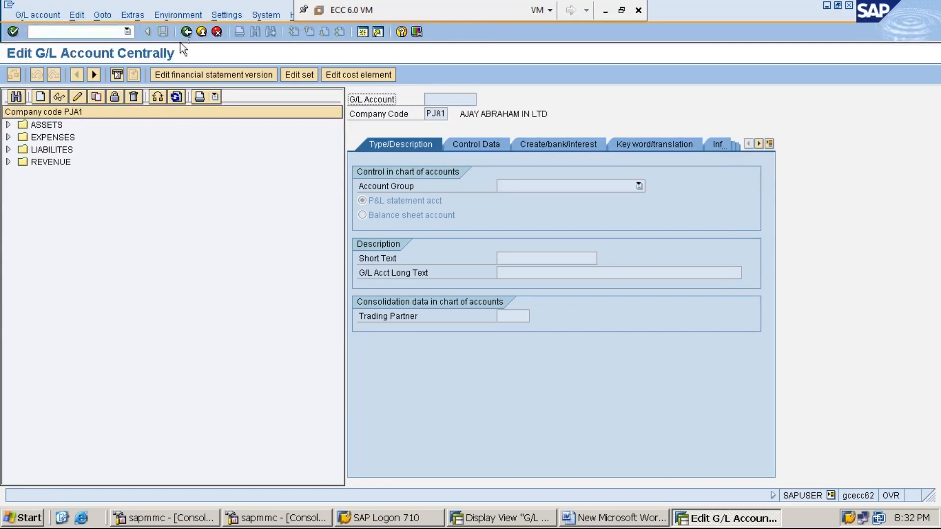
{"action": "left_click", "coordinate": [186, 32]}
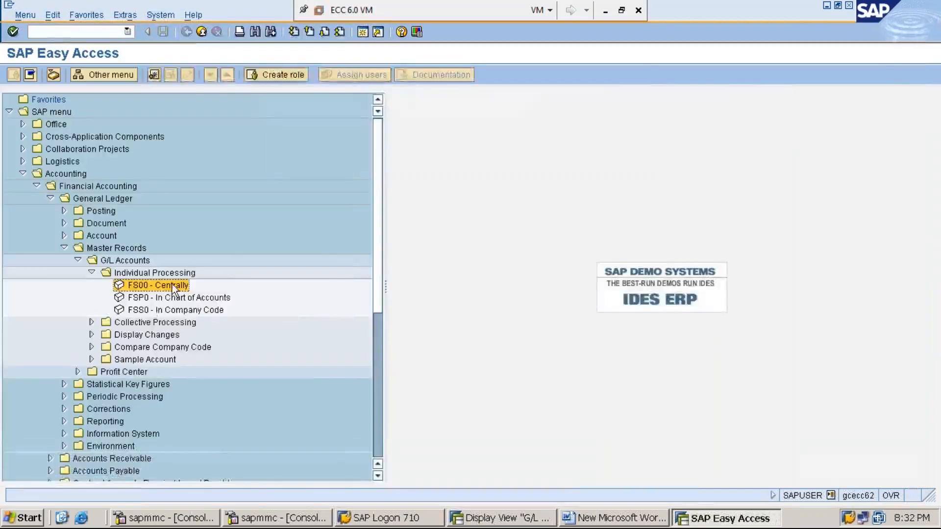
{"action": "double_click", "coordinate": [172, 285]}
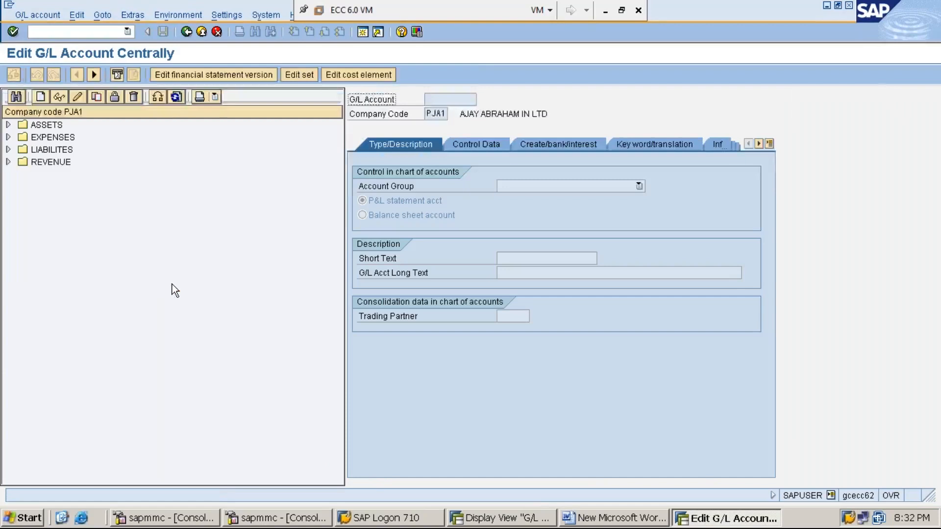
Try to change the company code of the G/L account navigation tree to MMI1
{"action": "left_click", "coordinate": [158, 98]}
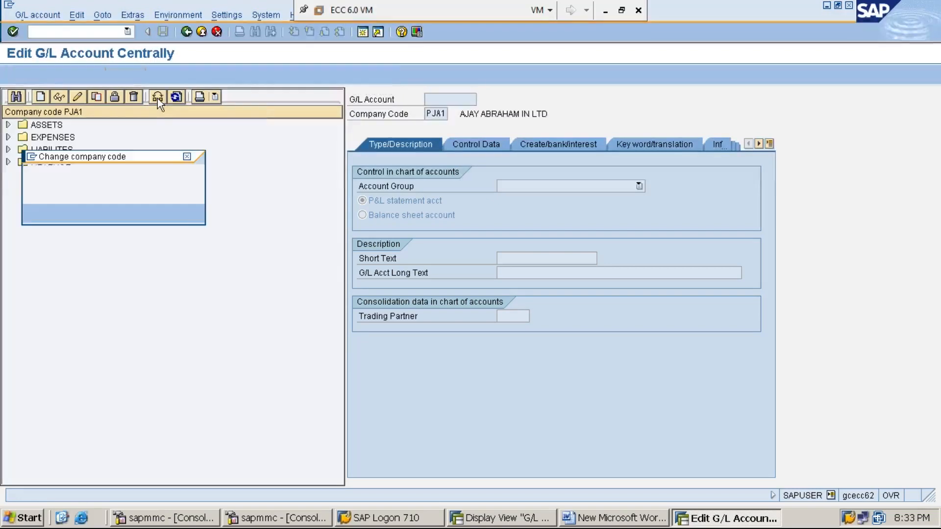
{"action": "key", "text": "Delete"}
{"action": "key", "text": "Delete"}
{"action": "key", "text": "Delete"}
{"action": "key", "text": "Delete"}
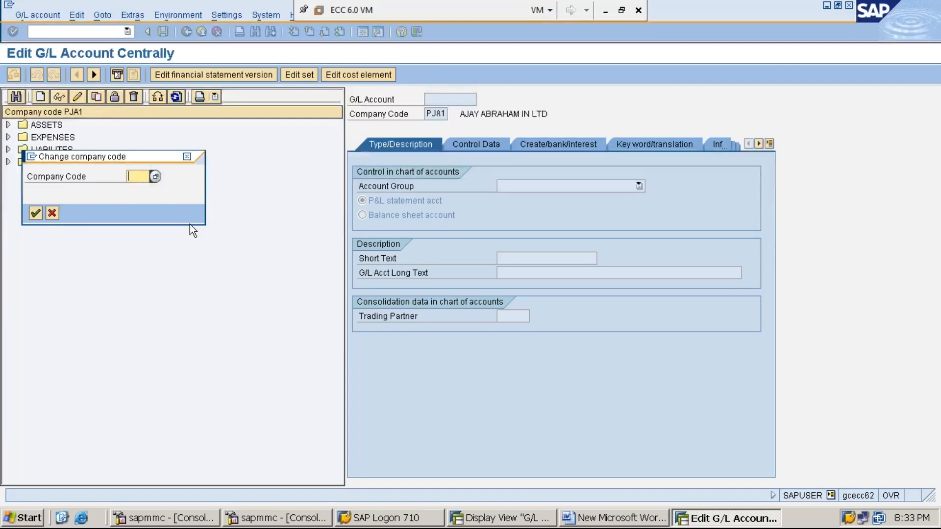
{"action": "type", "text": "mmi1"}
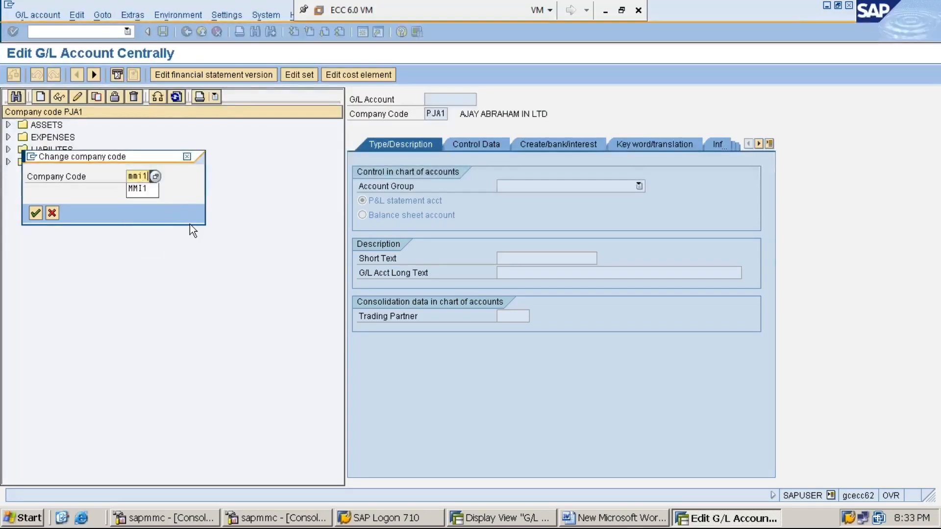
{"action": "key", "text": "Down"}
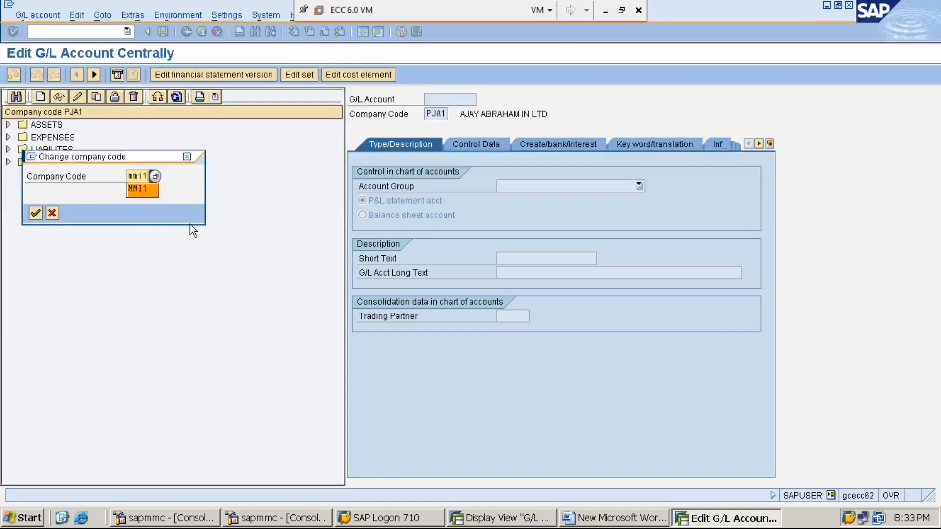
{"action": "key", "text": "Return"}
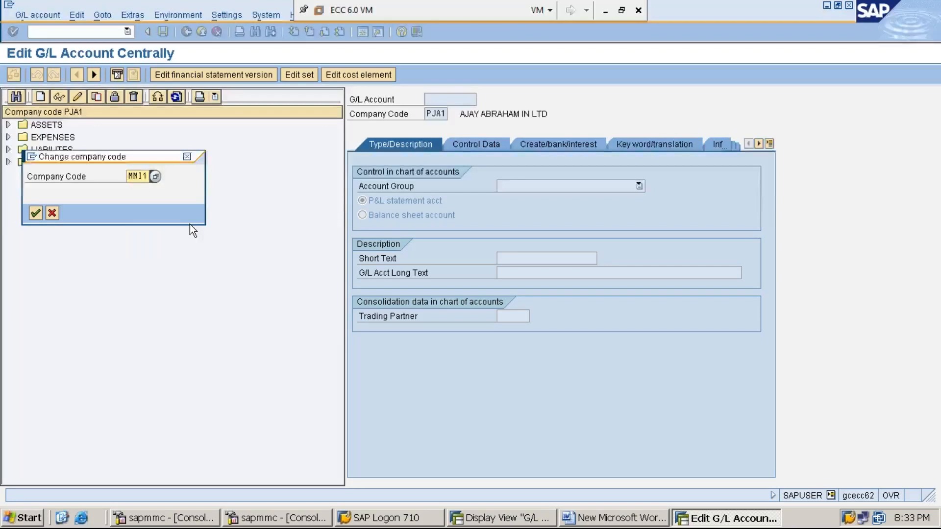
{"action": "key", "text": "Return"}
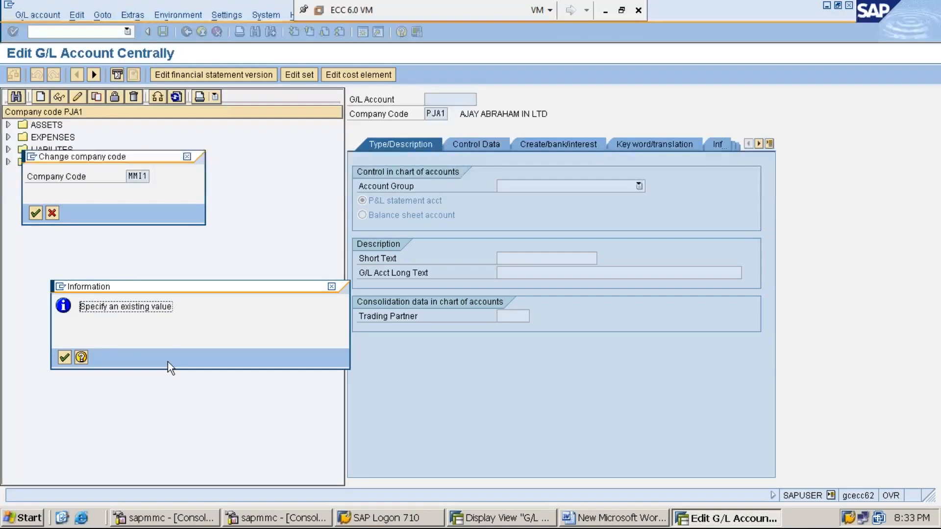
{"action": "key", "text": "Return"}
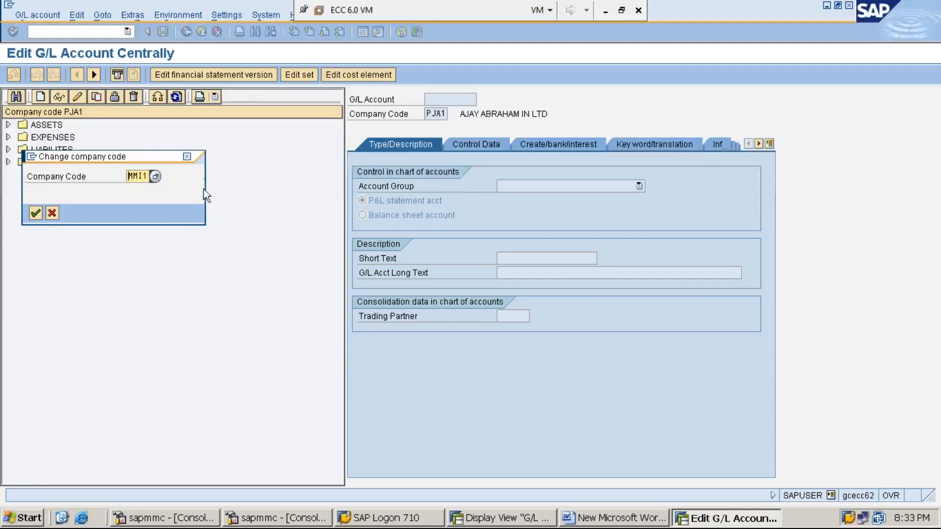
{"action": "left_click", "coordinate": [186, 158]}
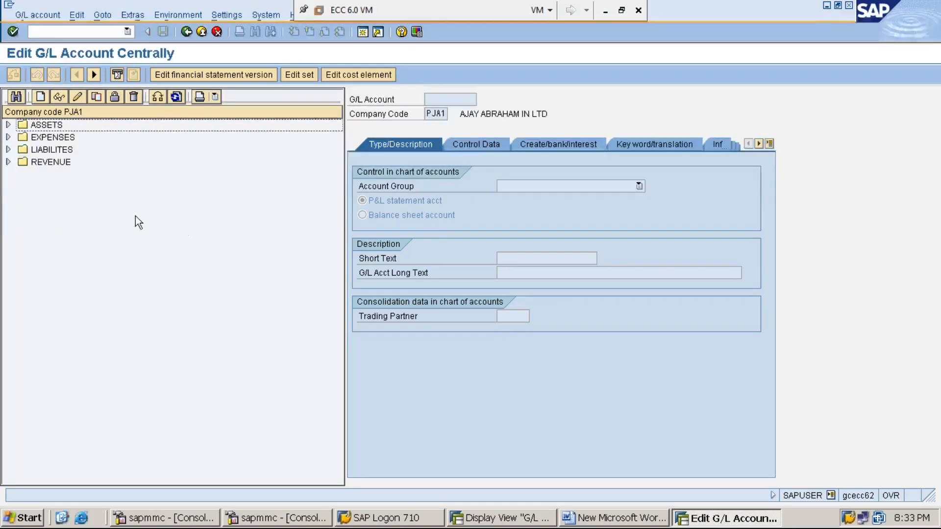
Start creating G/L account 300001 in company code MMI1, consulting the MMI1 account group number ranges
{"action": "left_click", "coordinate": [44, 99]}
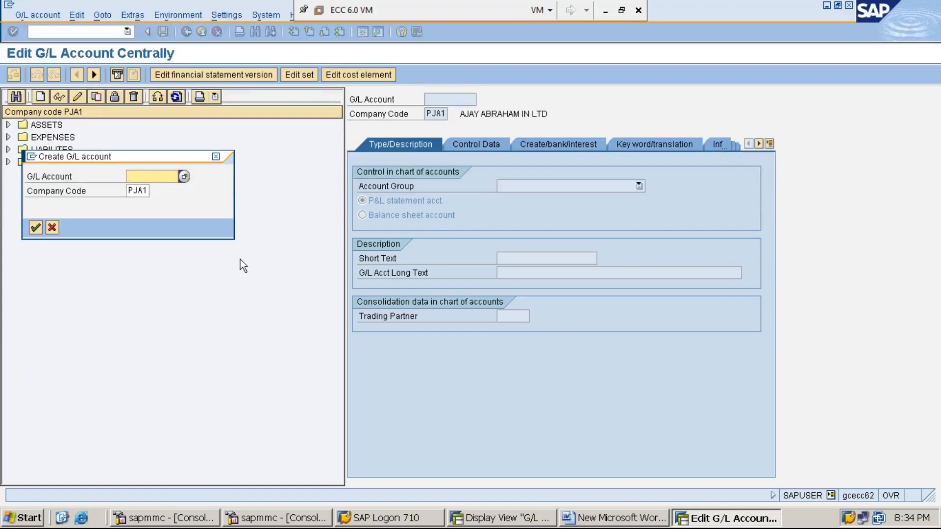
{"action": "left_click", "coordinate": [520, 524]}
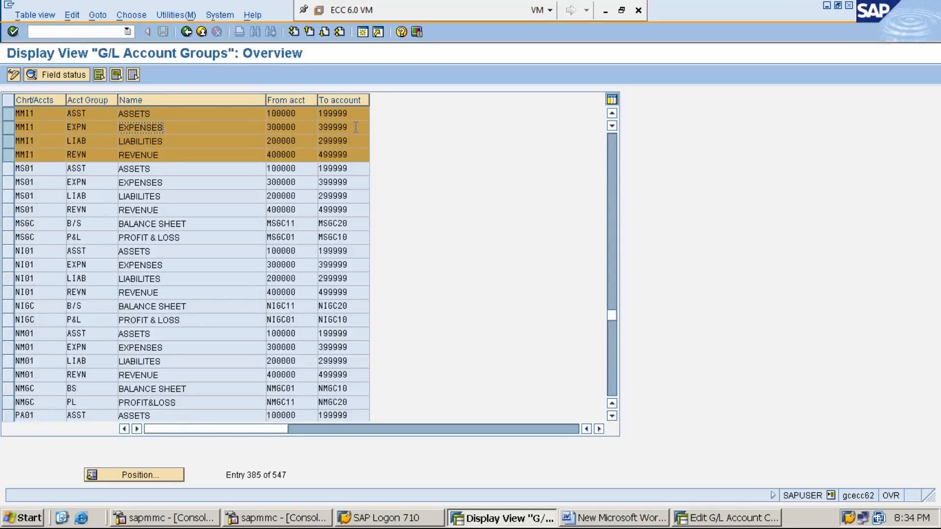
{"action": "left_click", "coordinate": [706, 519]}
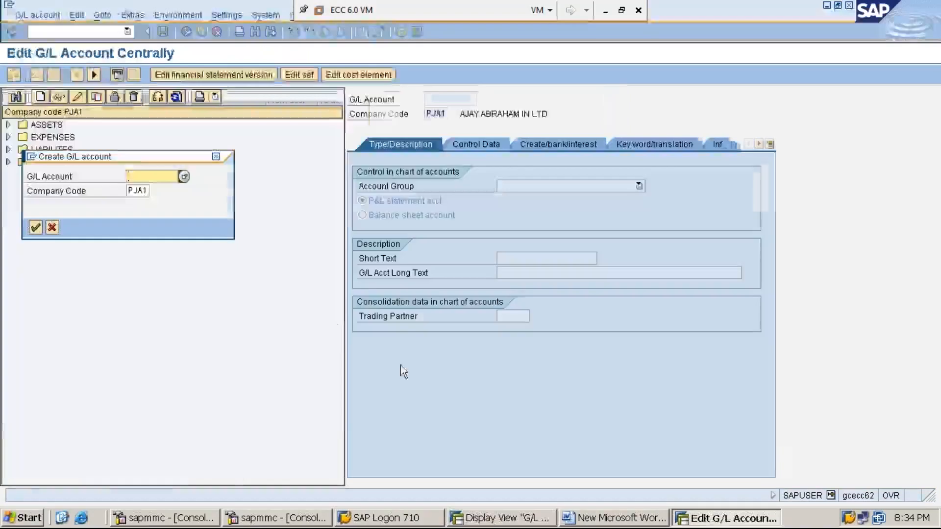
{"action": "type", "text": "300001"}
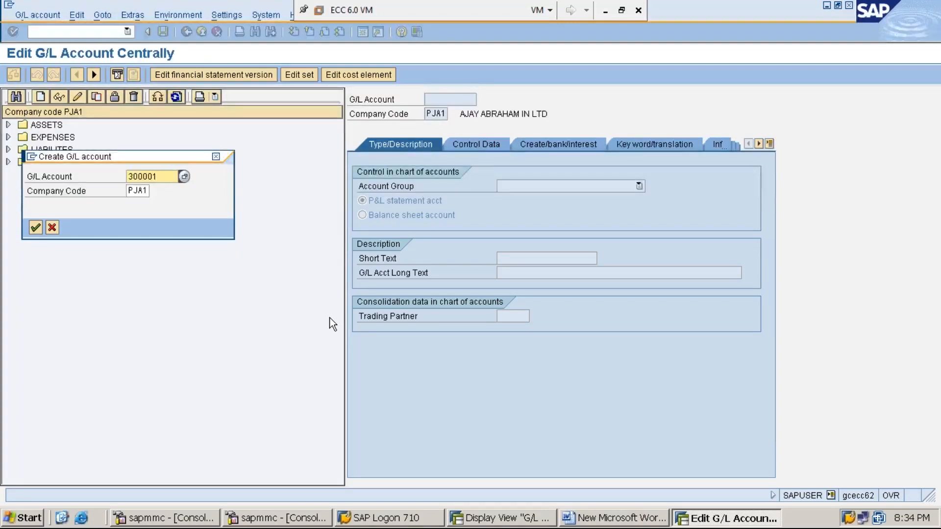
{"action": "key", "text": "Tab"}
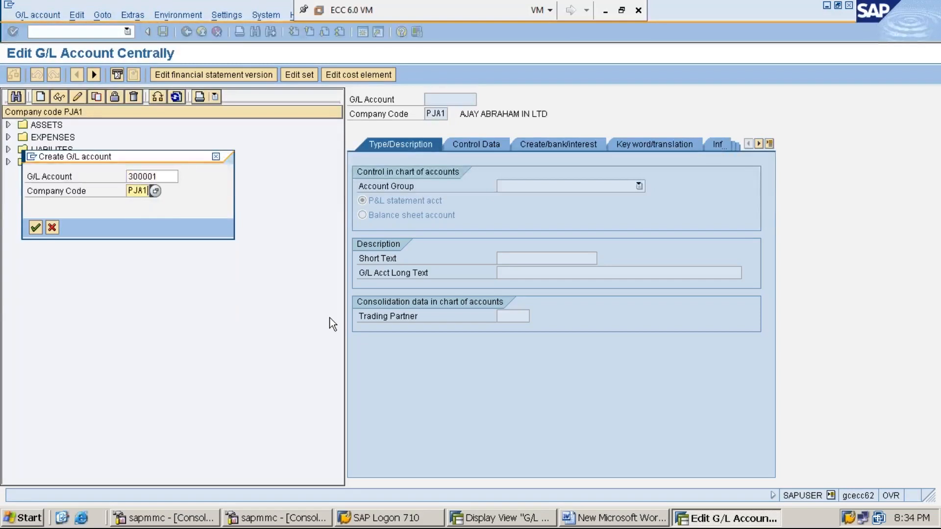
{"action": "key", "text": "BackSpace"}
{"action": "key", "text": "BackSpace"}
{"action": "key", "text": "BackSpace"}
{"action": "key", "text": "BackSpace"}
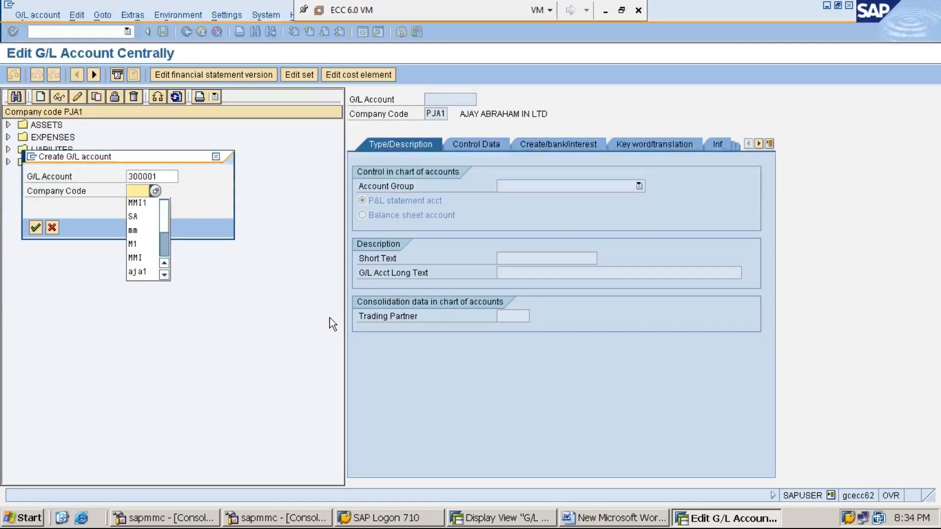
{"action": "type", "text": "MMI1"}
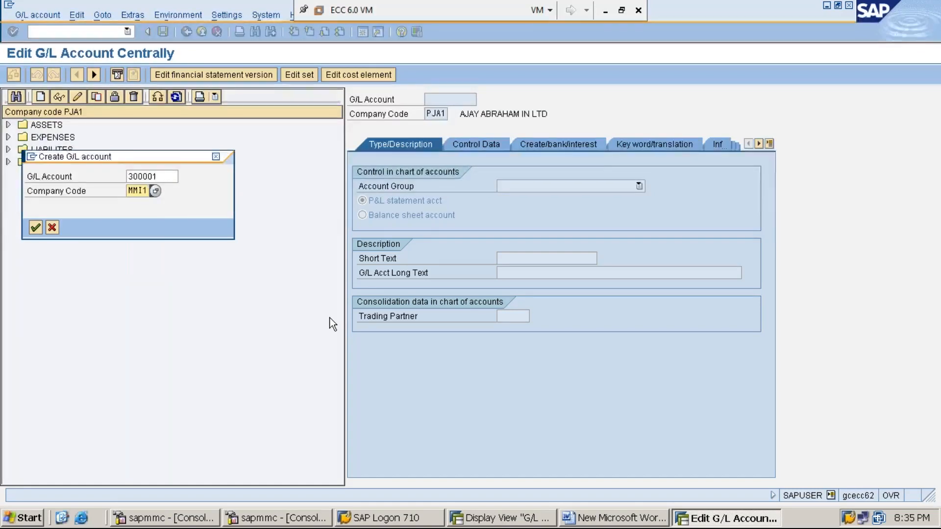
{"action": "key", "text": "Return"}
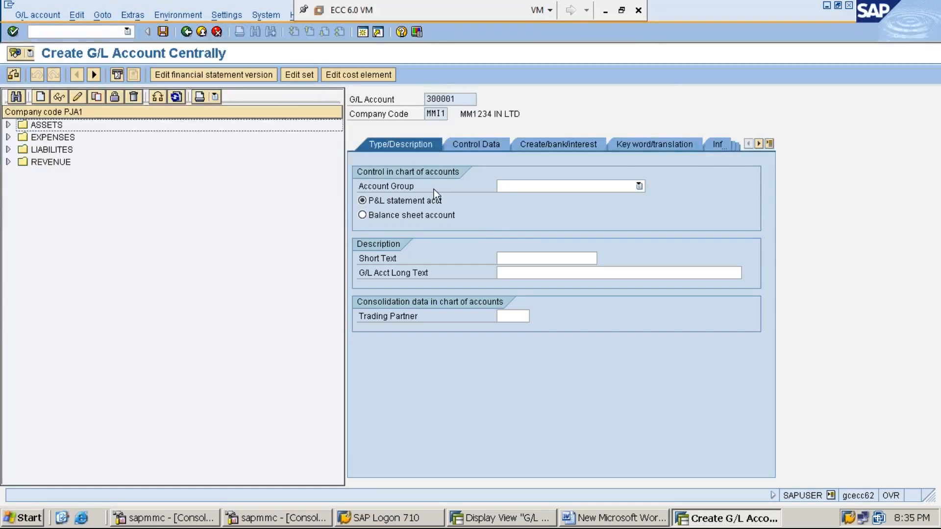
Check the MMI1 account groups and set the new G/L account's account group to EXPENSES
{"action": "left_click", "coordinate": [406, 189]}
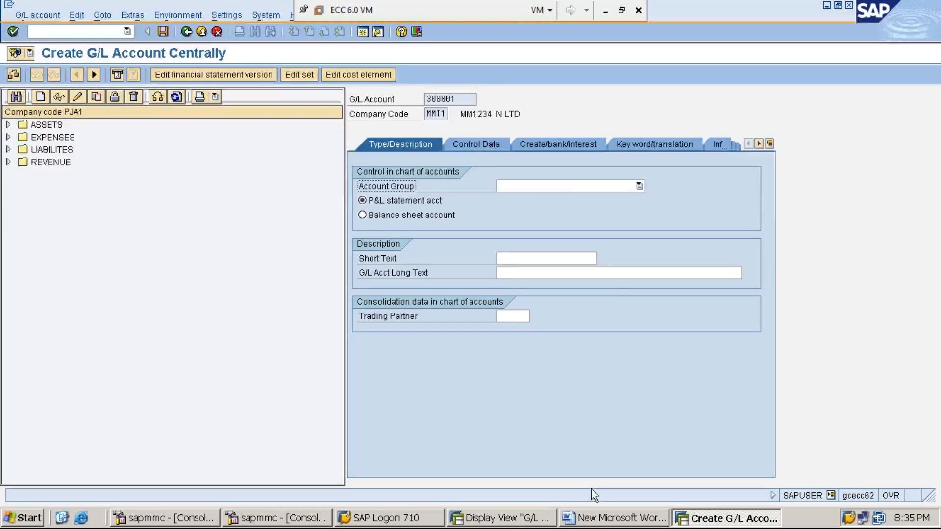
{"action": "left_click", "coordinate": [514, 518]}
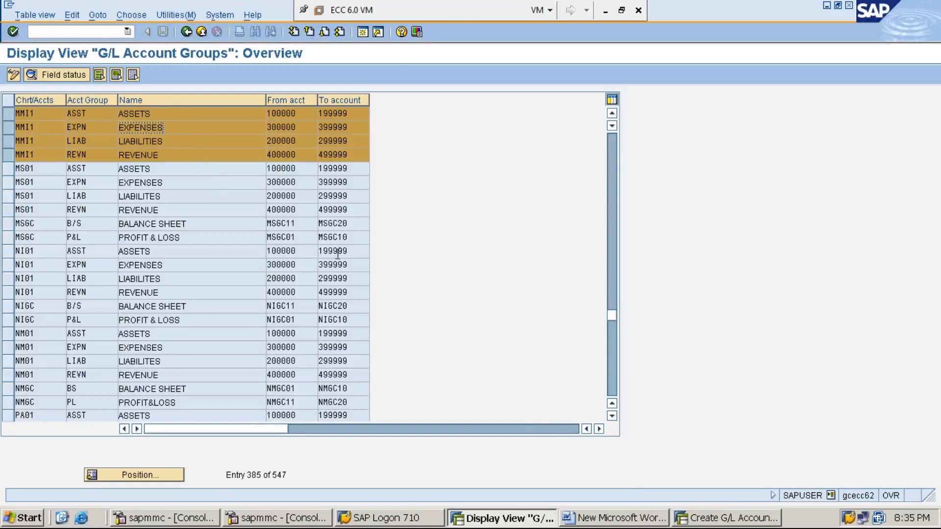
{"action": "left_click", "coordinate": [725, 518]}
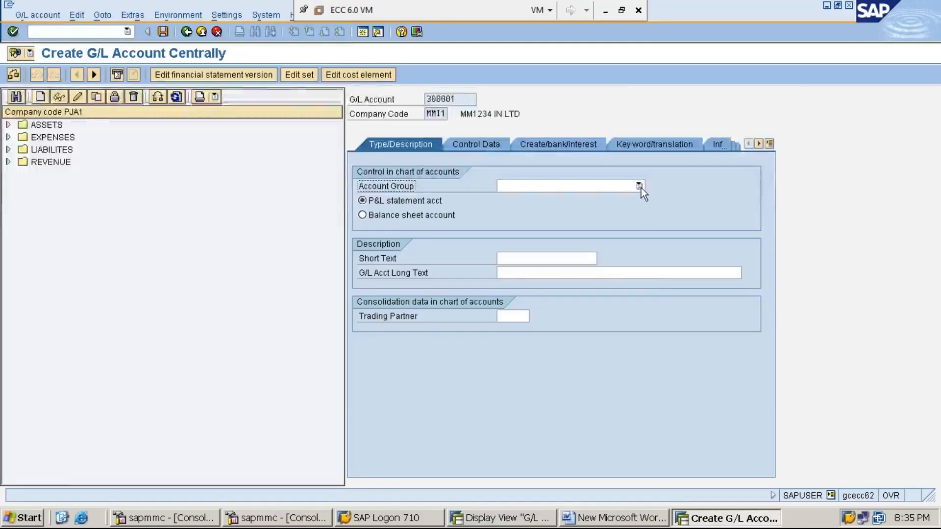
{"action": "left_click", "coordinate": [639, 186]}
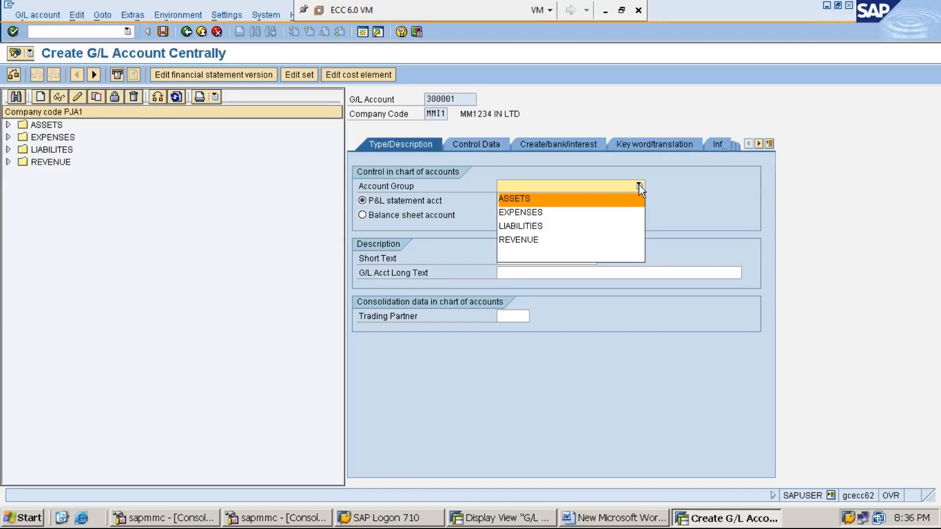
{"action": "left_click", "coordinate": [611, 213]}
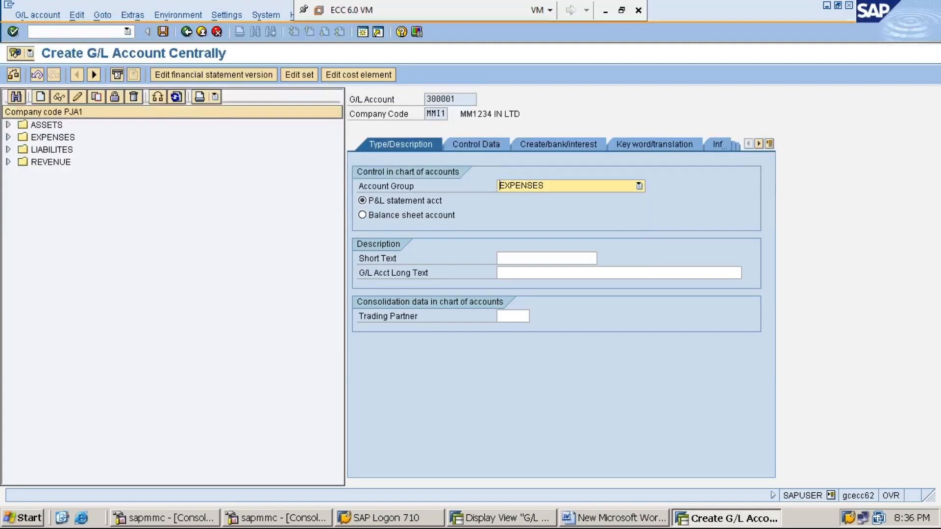
{"action": "left_click", "coordinate": [639, 187]}
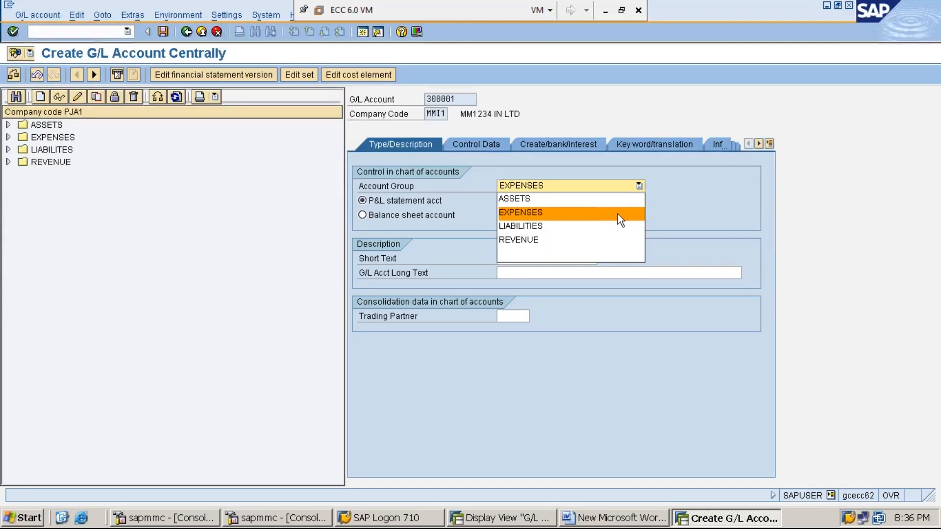
{"action": "left_click", "coordinate": [612, 214]}
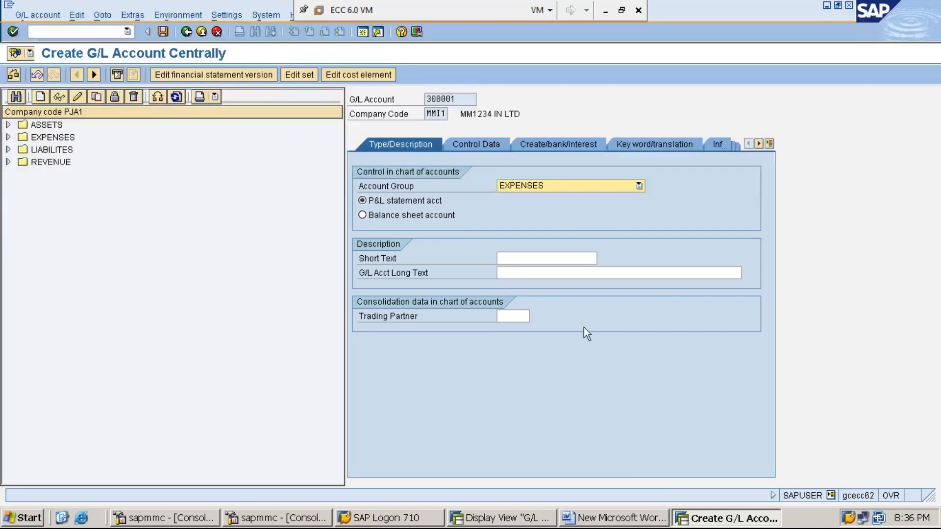
Compare the MMI1 entries in the G/L Account Groups overview with the account group options offered for G/L account 300001
{"action": "left_click", "coordinate": [496, 523]}
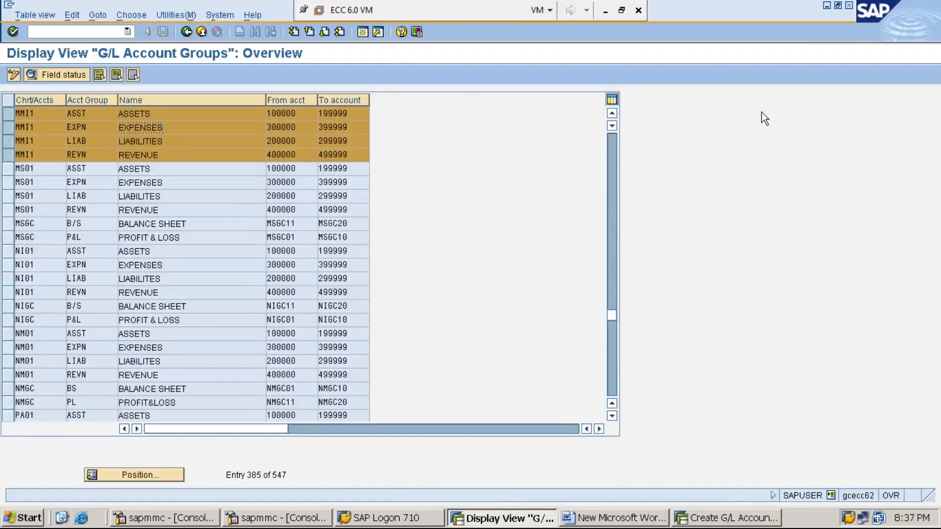
{"action": "left_click", "coordinate": [827, 5]}
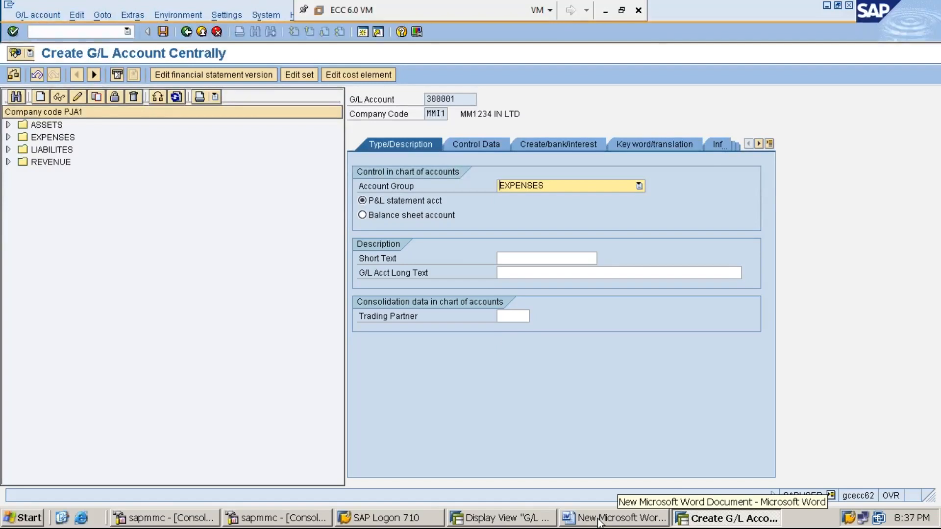
{"action": "left_click", "coordinate": [516, 524]}
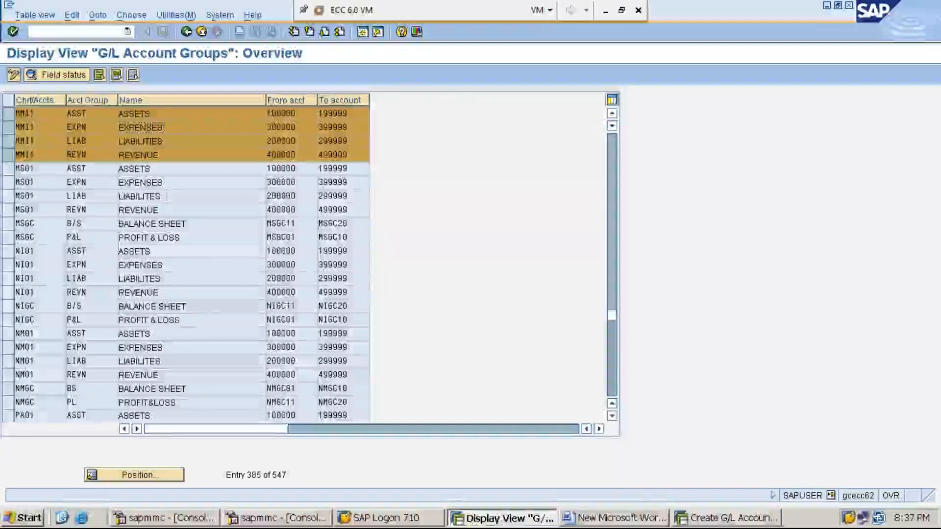
{"action": "left_click", "coordinate": [174, 142]}
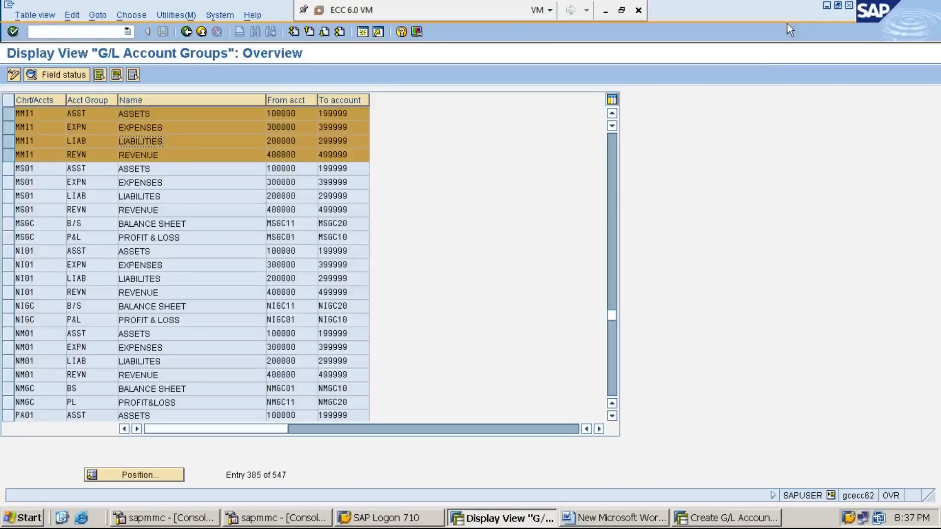
{"action": "left_click", "coordinate": [826, 6]}
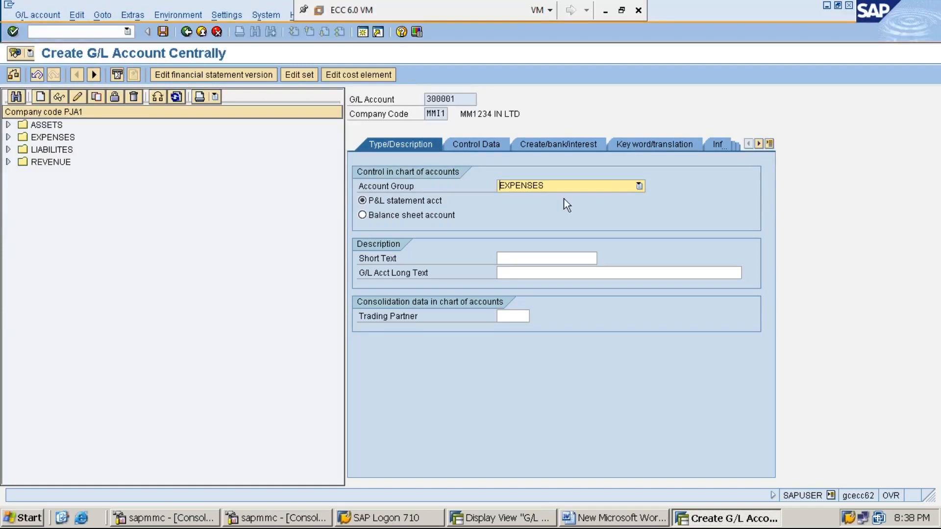
{"action": "left_click", "coordinate": [639, 186]}
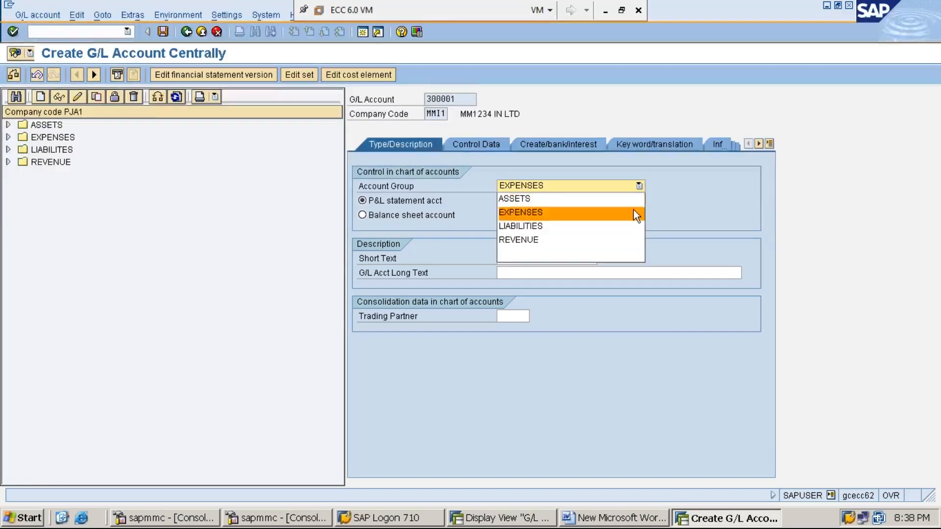
{"action": "left_click", "coordinate": [633, 210]}
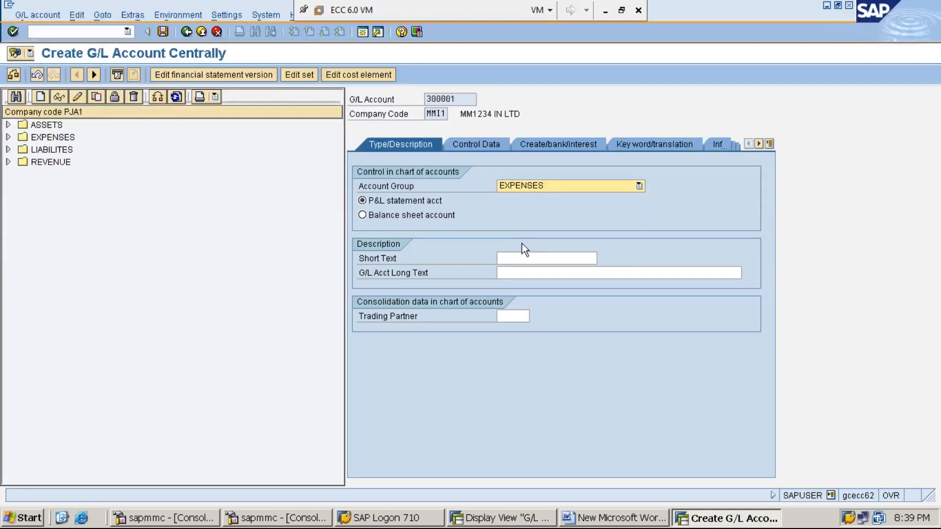
Describe the new G/L account with the short text RENT A/C and the long text RENT ACCOUNT
{"action": "left_click", "coordinate": [533, 258]}
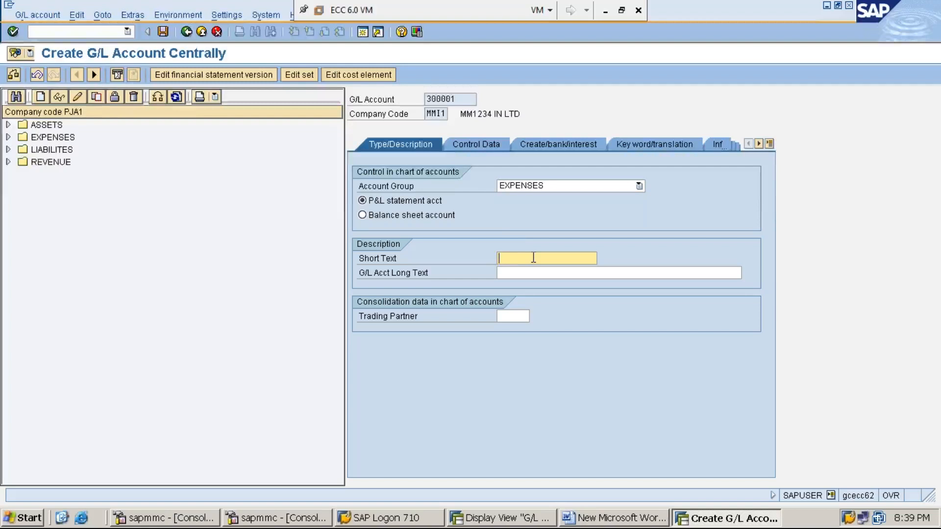
{"action": "type", "text": "RENT A/C"}
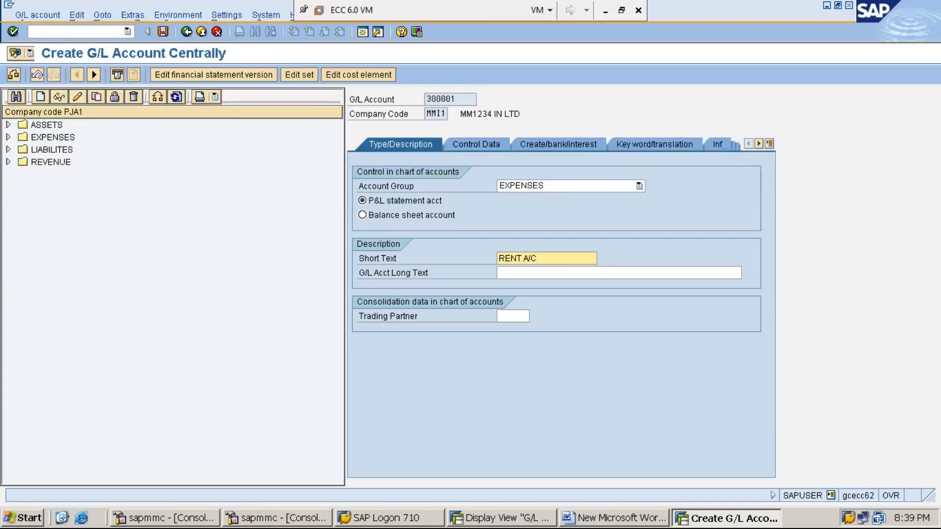
{"action": "left_click", "coordinate": [499, 272]}
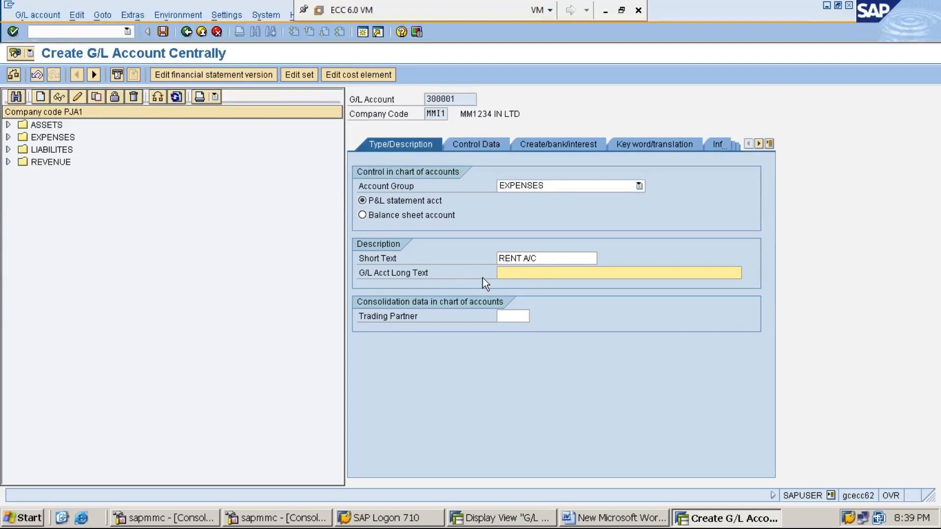
{"action": "type", "text": "RENT ACCOUNT"}
Review the new account's number, account group options, short and long texts, and trading partner field
{"action": "left_click_drag", "start_coordinate": [456, 98], "coordinate": [420, 96]}
{"action": "key", "text": "ctrl+c"}
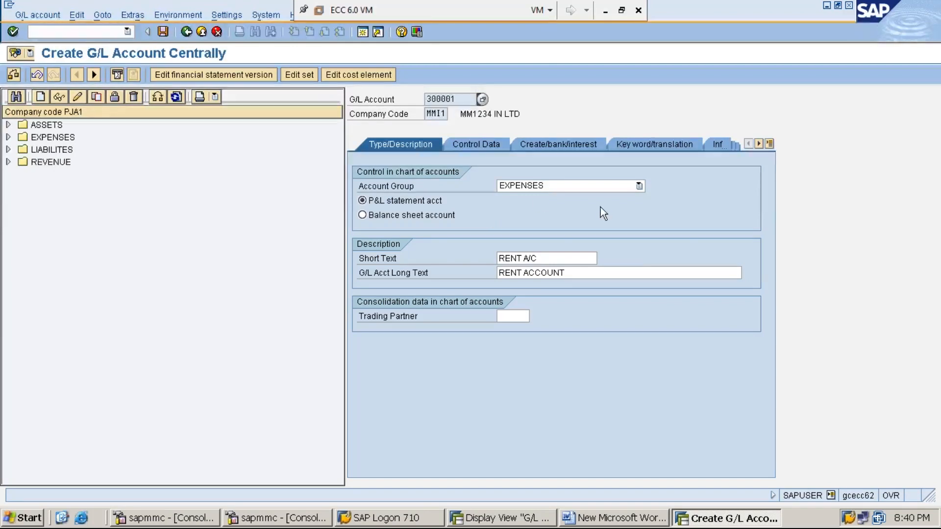
{"action": "left_click", "coordinate": [639, 187]}
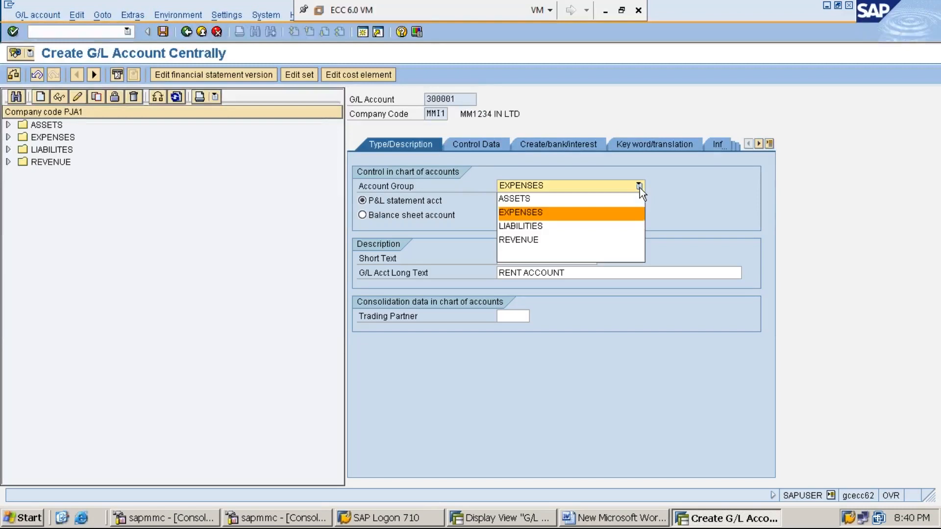
{"action": "left_click", "coordinate": [629, 212]}
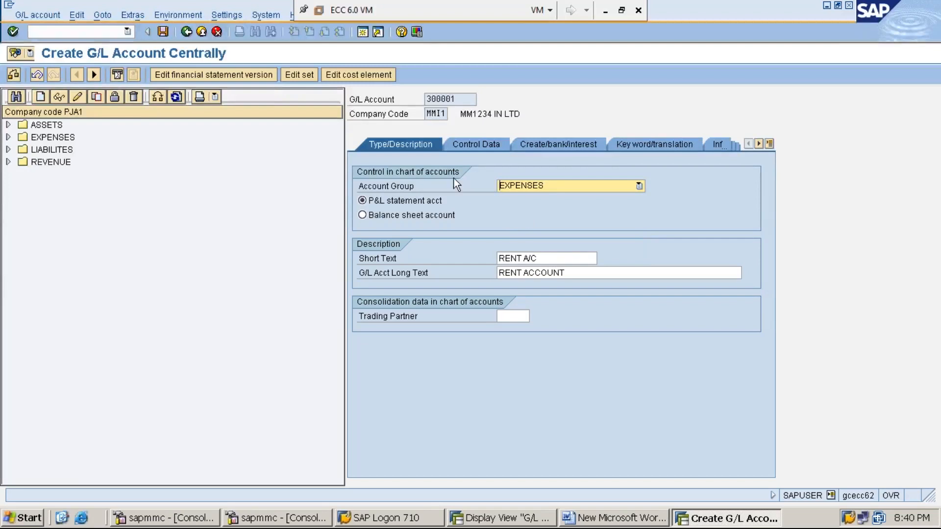
{"action": "left_click", "coordinate": [456, 99]}
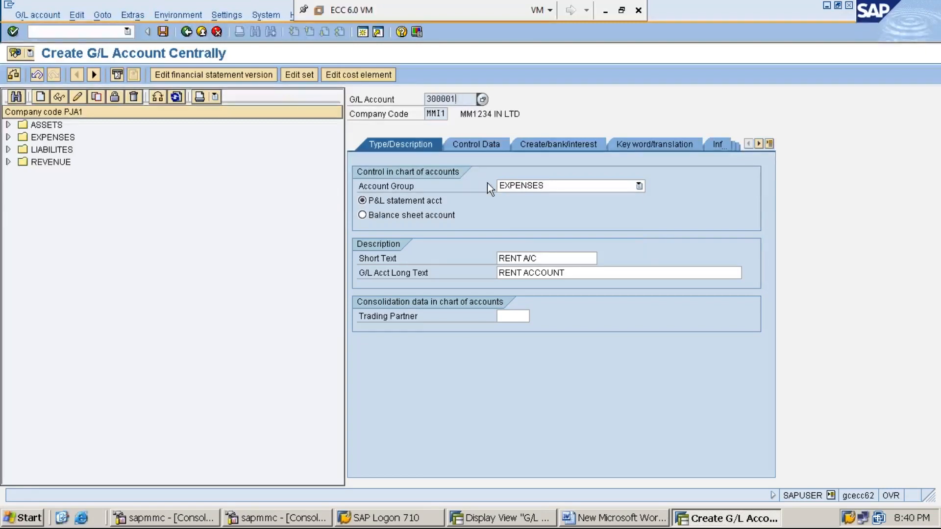
{"action": "left_click", "coordinate": [640, 184]}
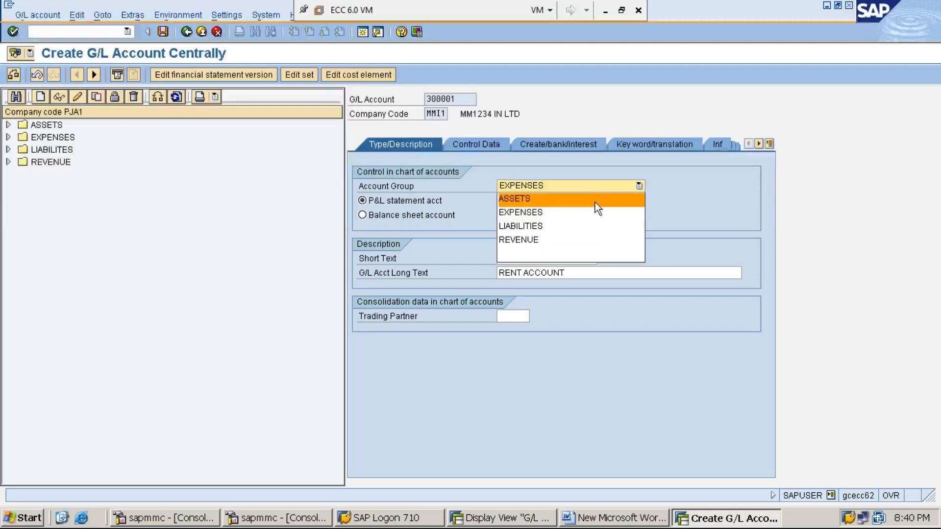
{"action": "left_click", "coordinate": [698, 213]}
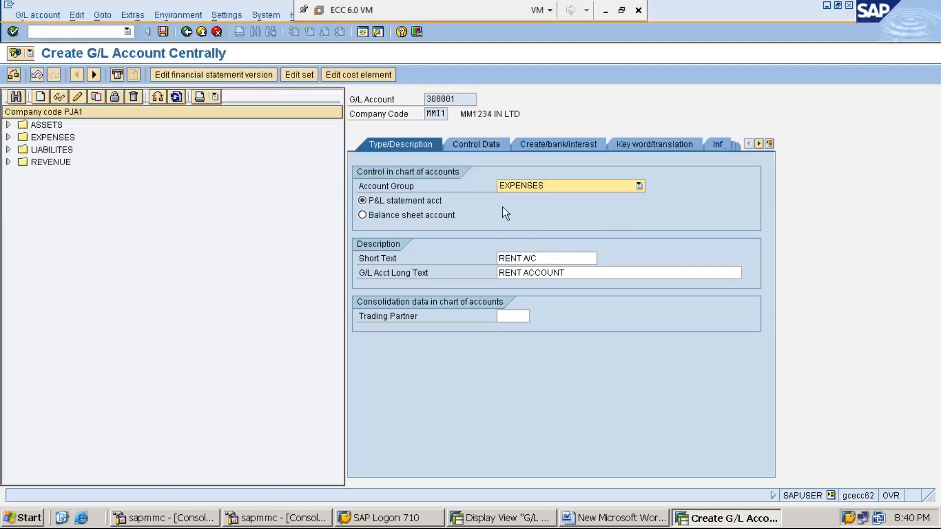
{"action": "left_click", "coordinate": [562, 258]}
{"action": "left_click", "coordinate": [582, 272]}
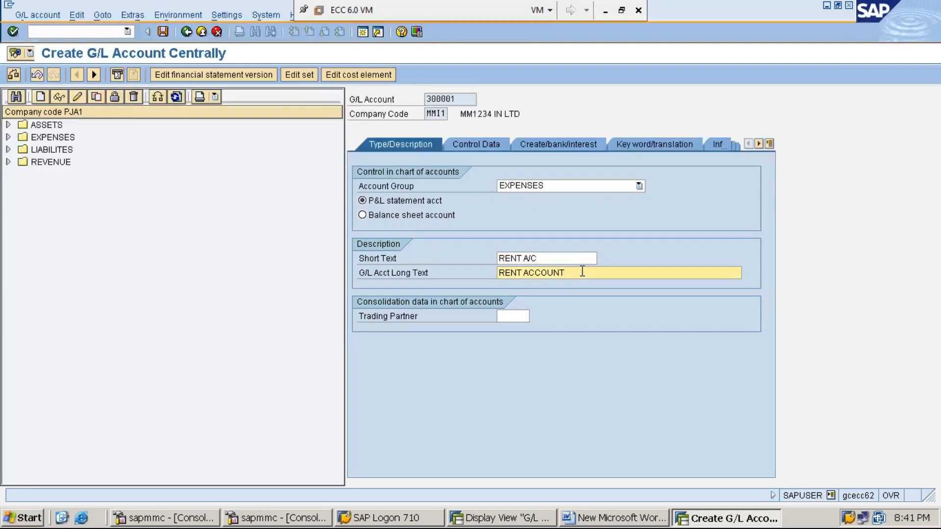
{"action": "left_click", "coordinate": [410, 322]}
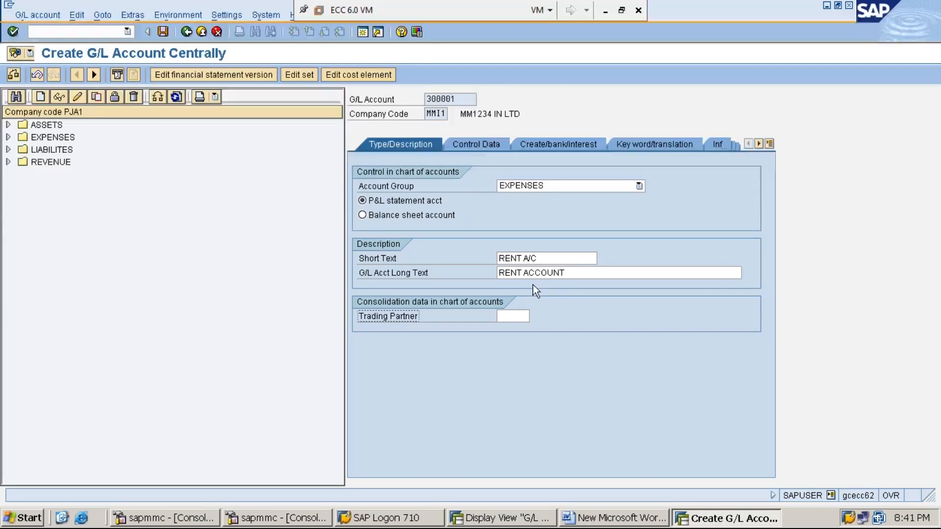
{"action": "left_click", "coordinate": [575, 271]}
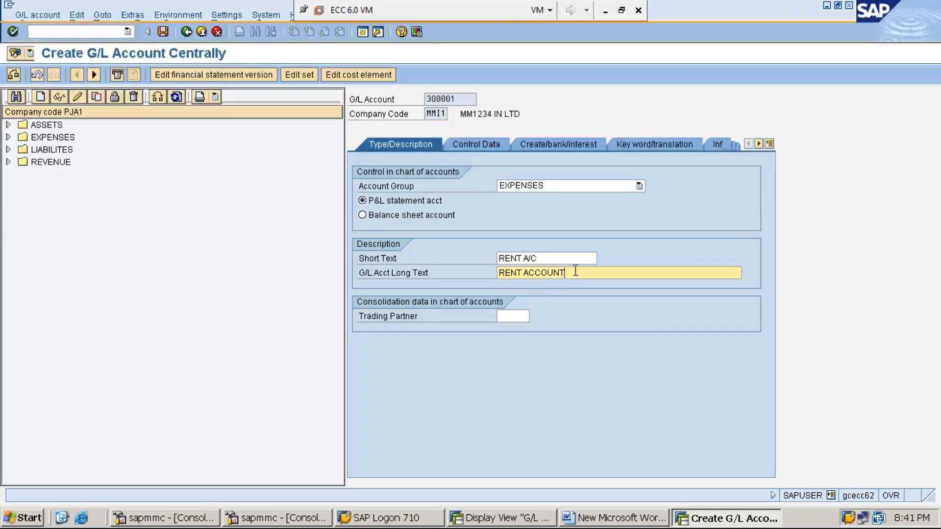
Show the control data of G/L account 300001 and examine its account currency and company code
{"action": "left_click", "coordinate": [479, 144]}
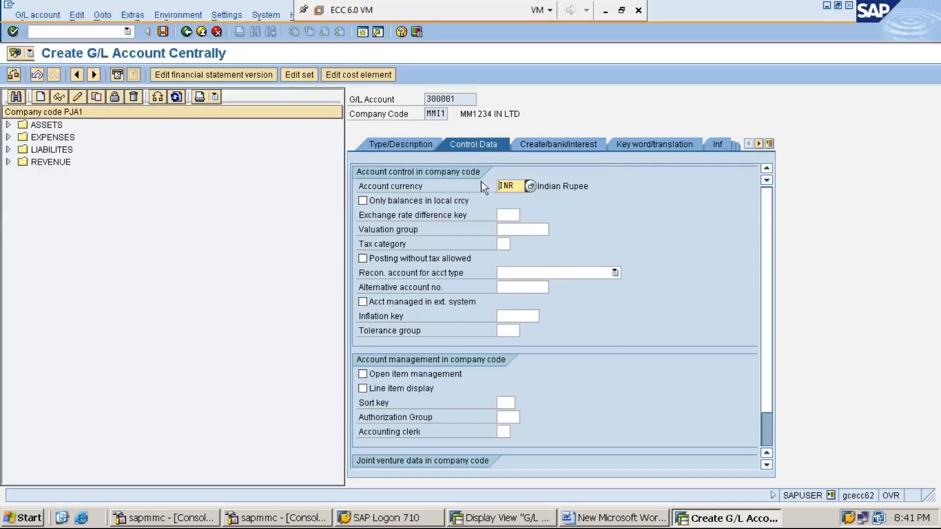
{"action": "left_click", "coordinate": [402, 189]}
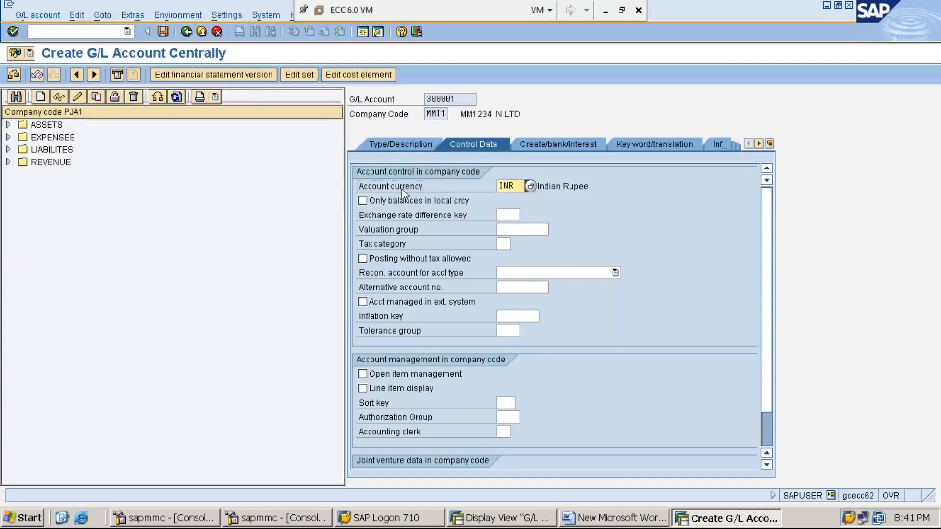
{"action": "left_click", "coordinate": [521, 186]}
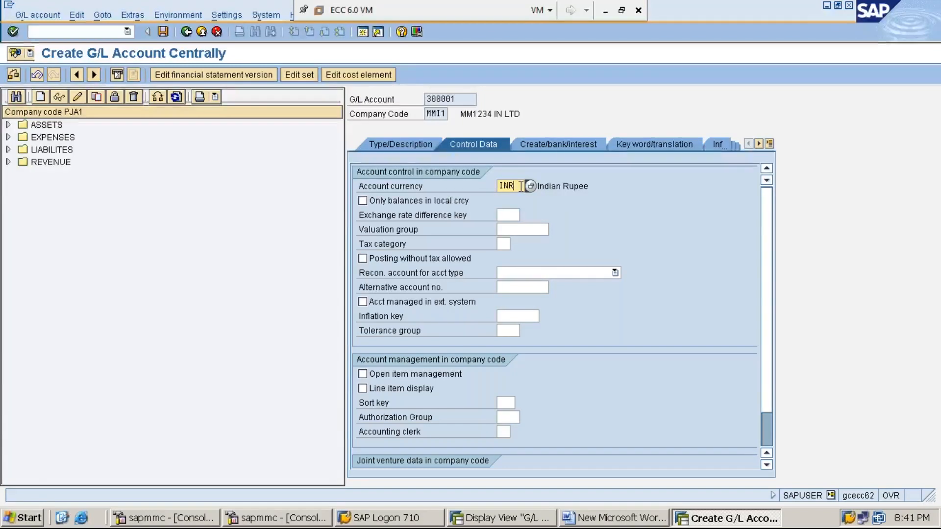
{"action": "left_click", "coordinate": [438, 114]}
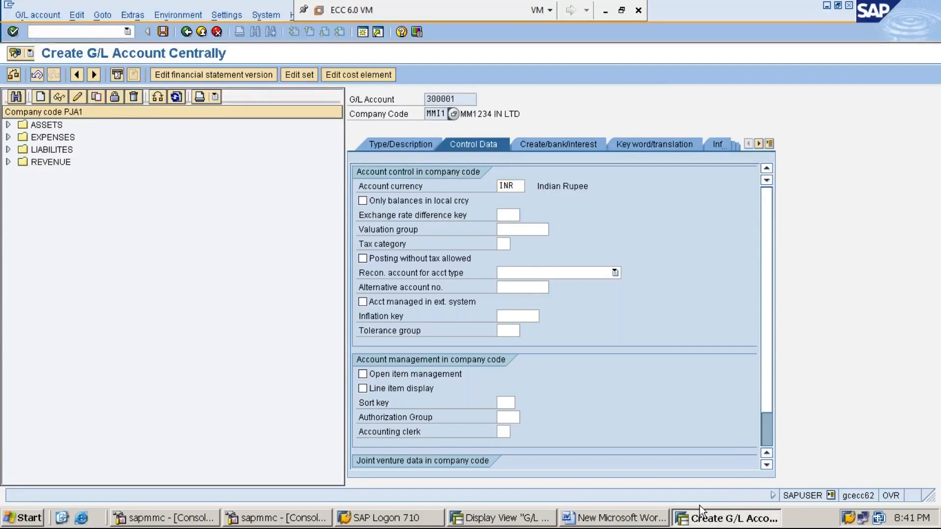
Return to the G/L Account Groups overview and start transaction OB53 in a new session with /OOB53
{"action": "left_click", "coordinate": [503, 518]}
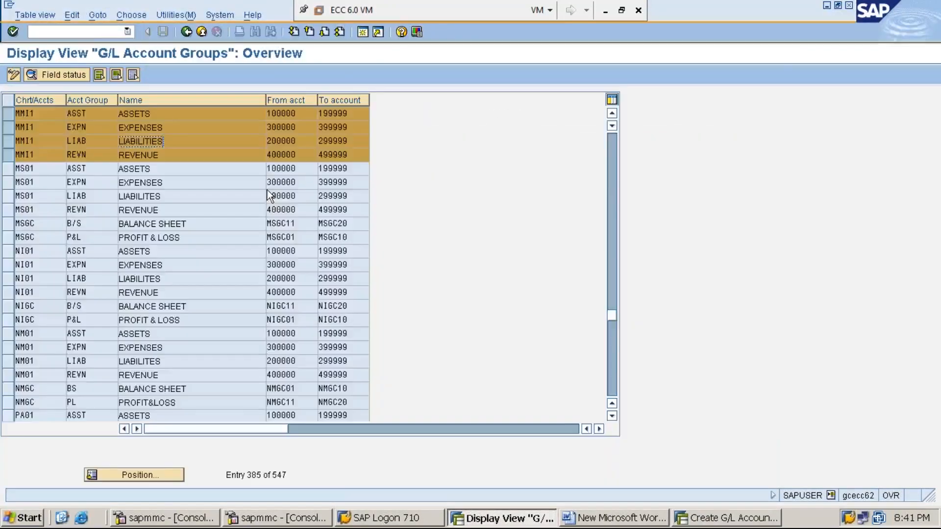
{"action": "left_click", "coordinate": [94, 29]}
{"action": "type", "text": "/OOB53"}
{"action": "key", "text": "Return"}
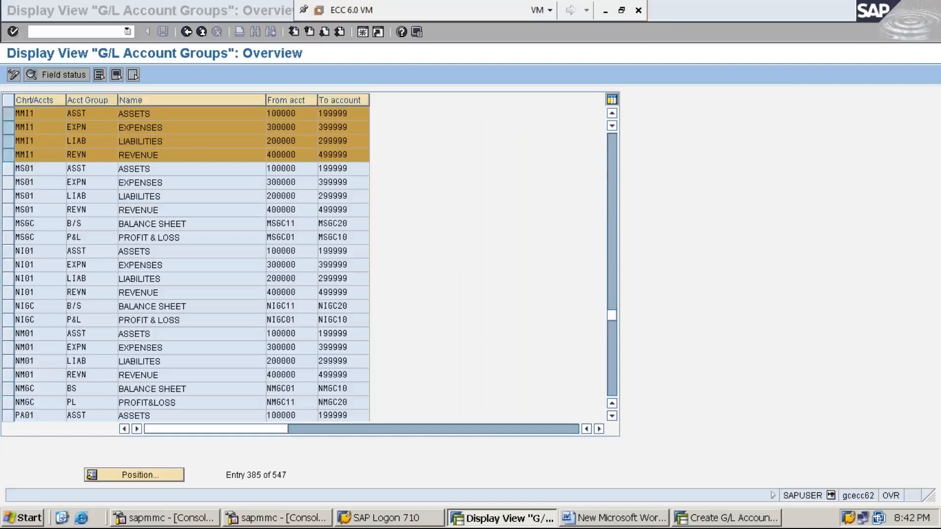
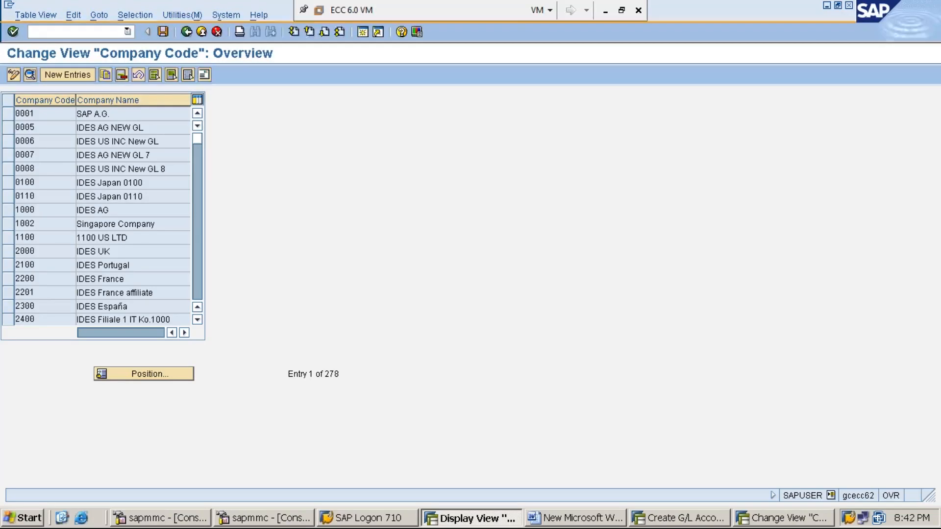
Find company code MMI1 in the Company Code overview, show its details and examine its currency
{"action": "type", "text": "MMI1"}
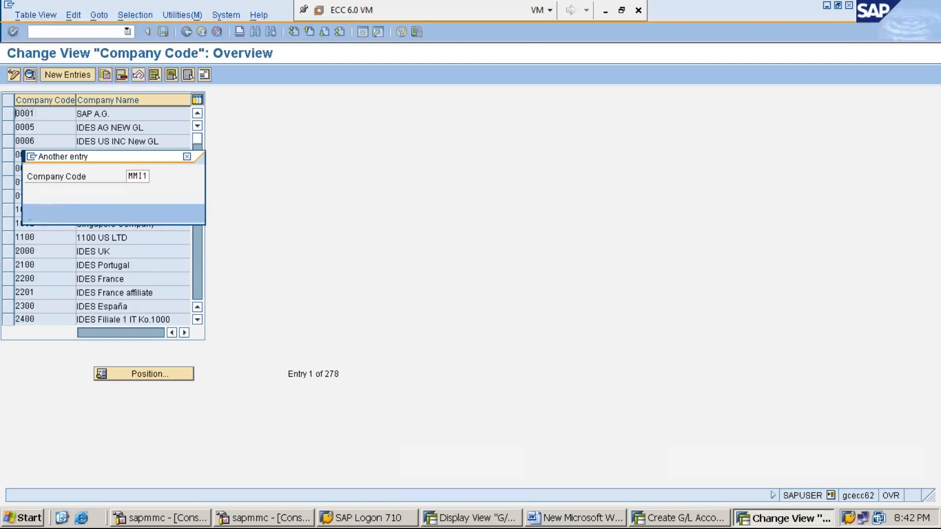
{"action": "key", "text": "Return"}
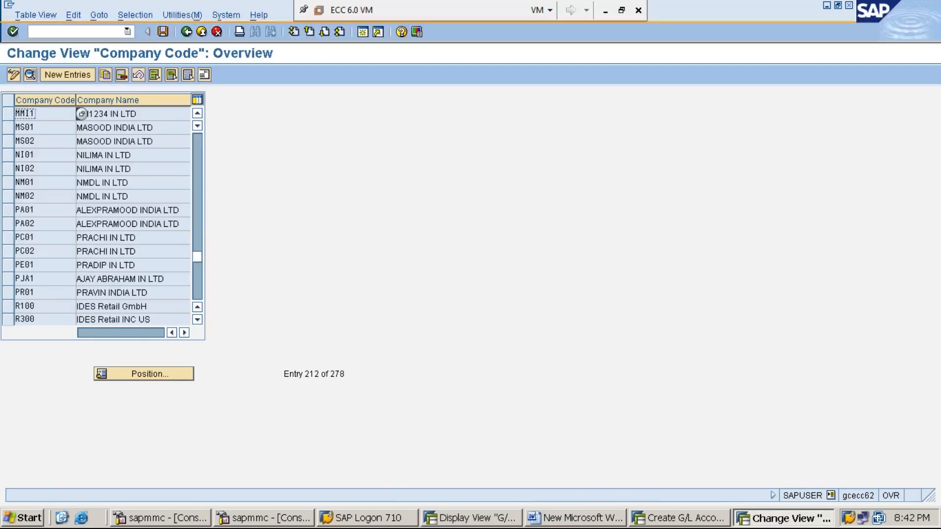
{"action": "left_click", "coordinate": [9, 117]}
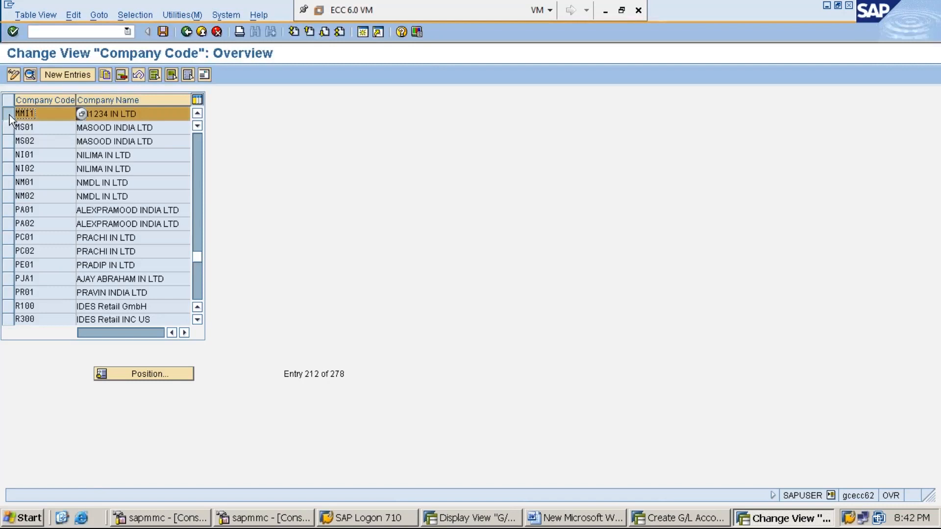
{"action": "left_click", "coordinate": [29, 74]}
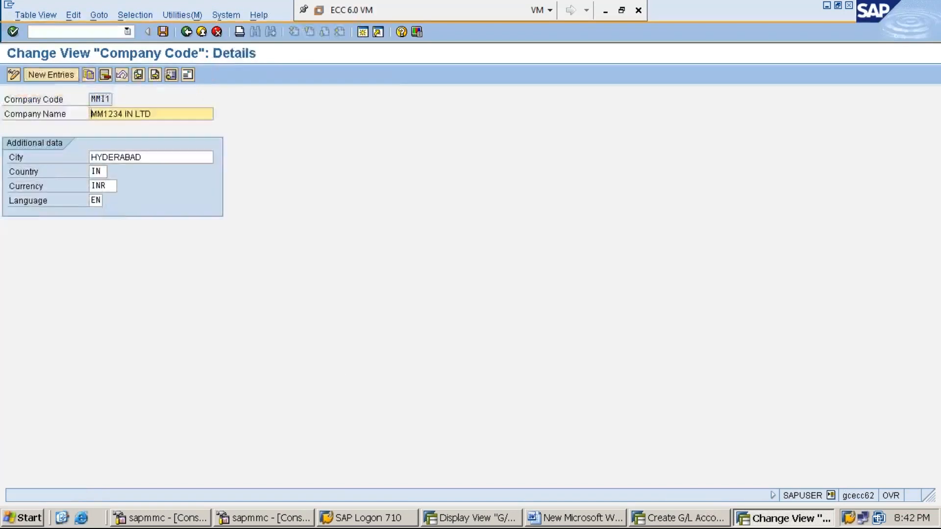
{"action": "left_click", "coordinate": [112, 186]}
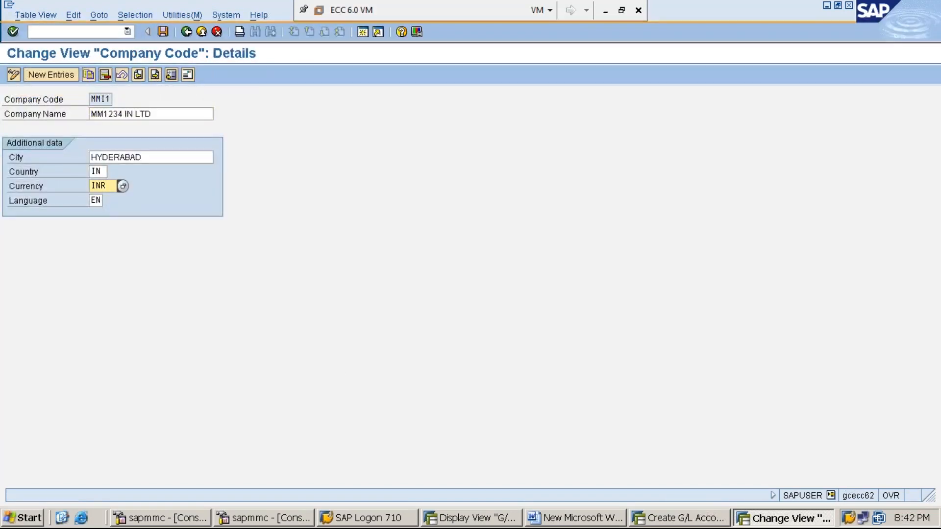
{"action": "left_click_drag", "start_coordinate": [113, 188], "coordinate": [76, 188]}
{"action": "left_click", "coordinate": [107, 98]}
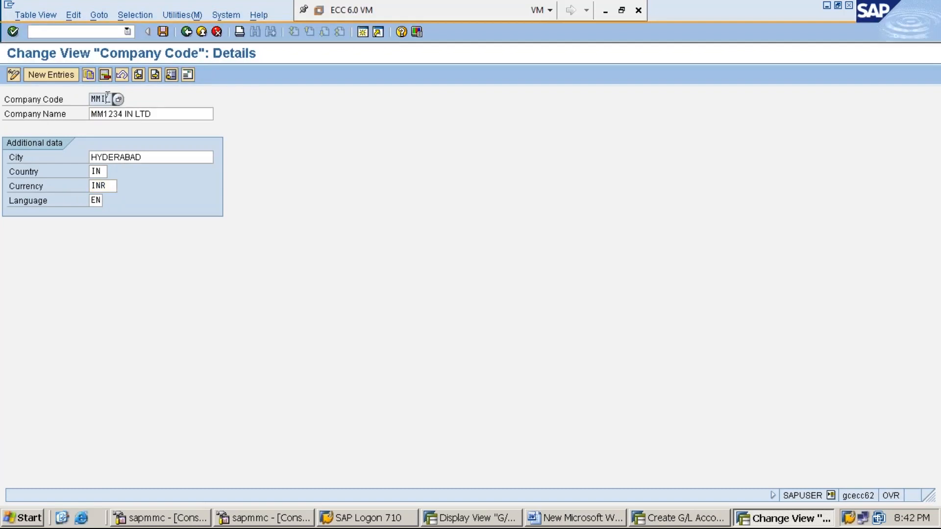
Return to creating G/L account 300001, enable line item display and set the sort key to 001 Posting date
{"action": "left_click", "coordinate": [686, 522]}
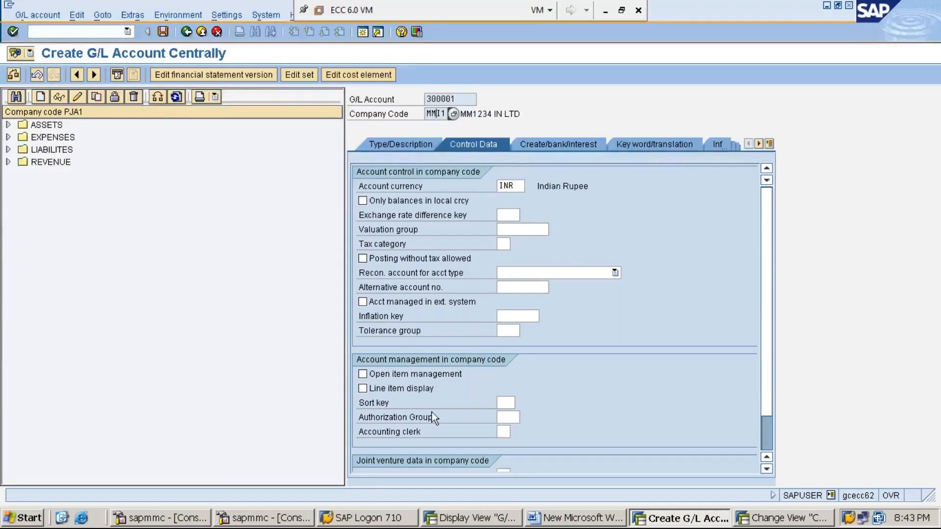
{"action": "left_click", "coordinate": [363, 388]}
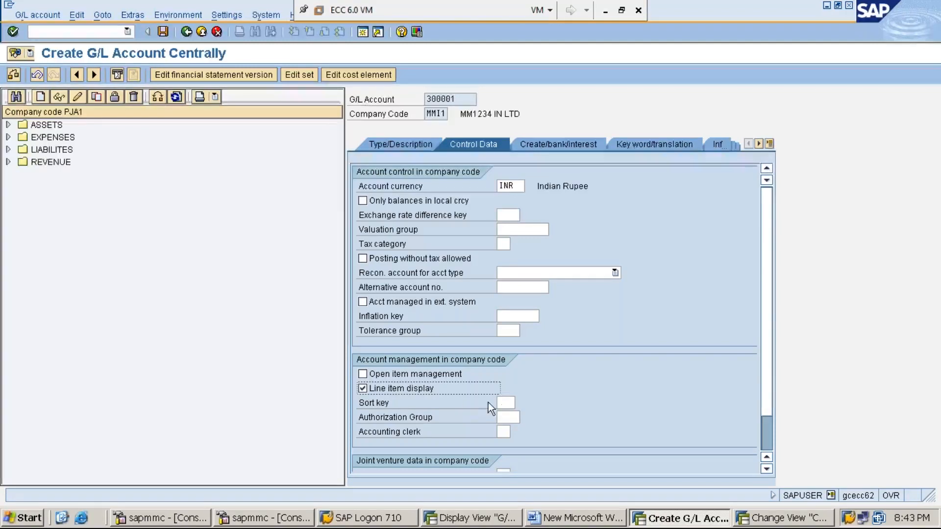
{"action": "left_click", "coordinate": [505, 401]}
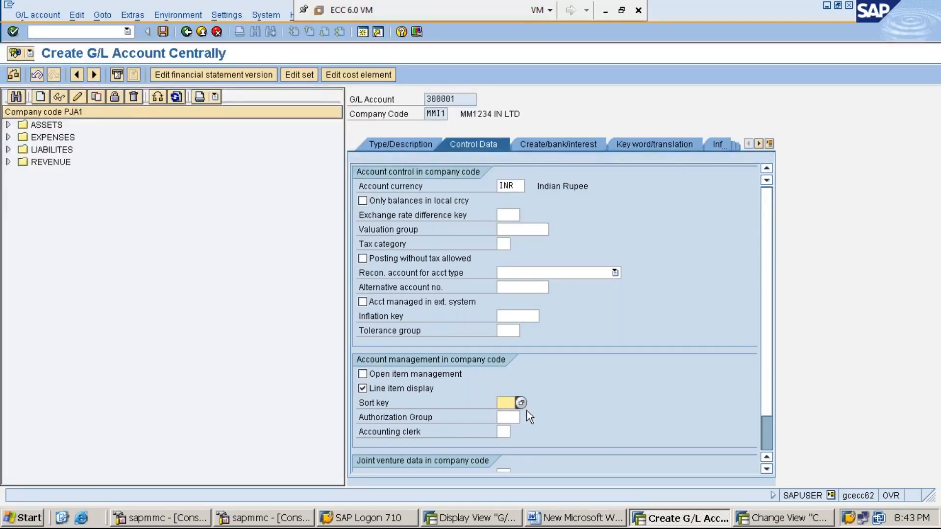
{"action": "left_click", "coordinate": [521, 402]}
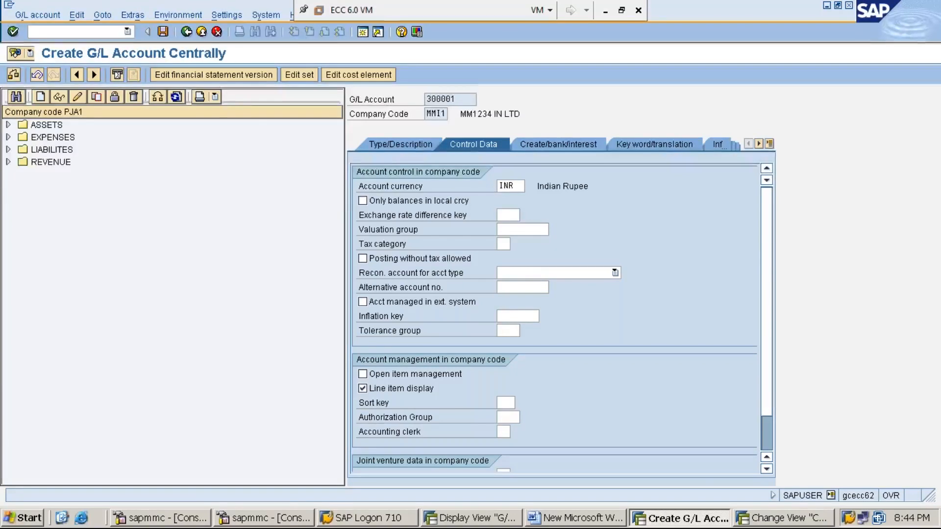
{"action": "key", "text": "F4"}
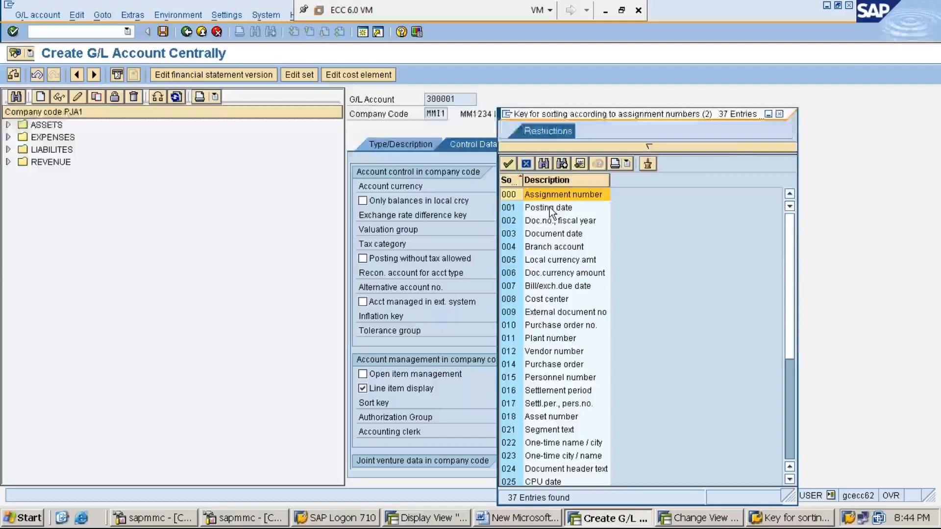
{"action": "double_click", "coordinate": [549, 209]}
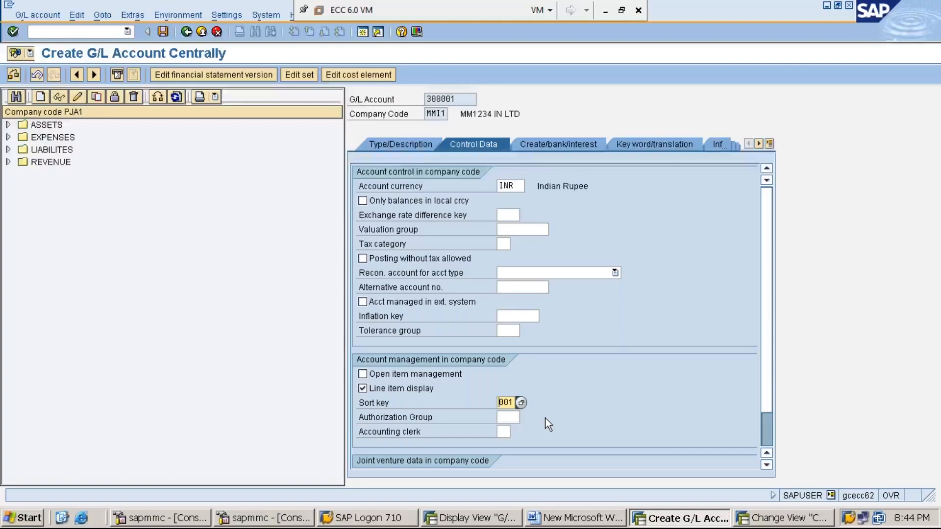
Show the account's Create/bank/interest data, then open the Field status variants overview in a new session from G/L Account Groups
{"action": "left_click", "coordinate": [556, 147]}
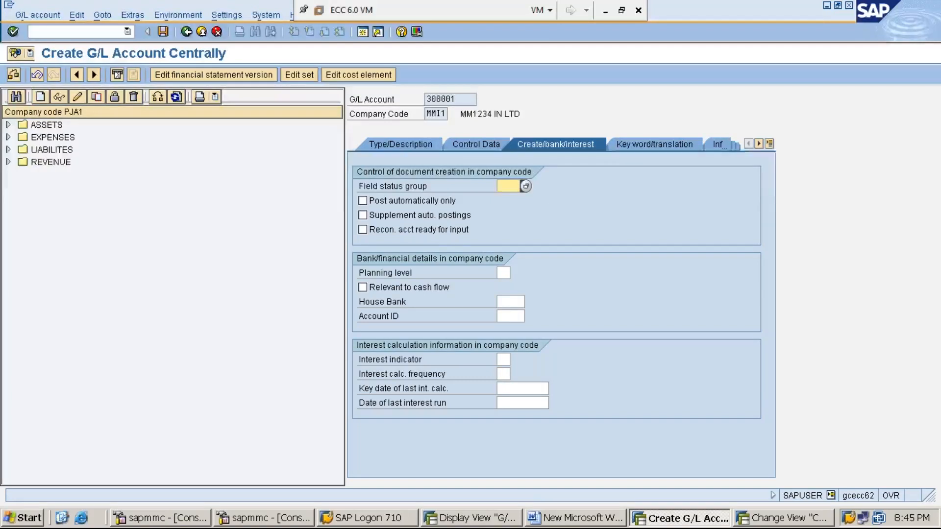
{"action": "left_click", "coordinate": [471, 518]}
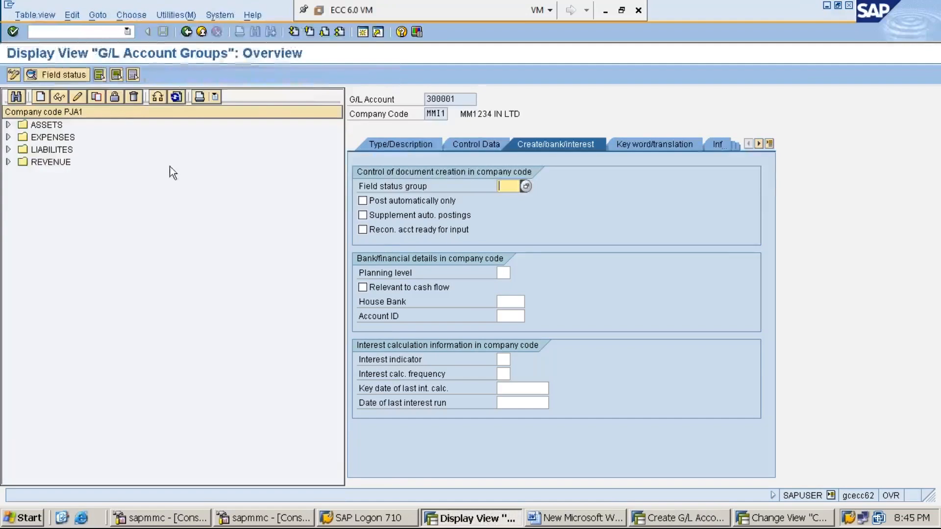
{"action": "type", "text": "/OOBC"}
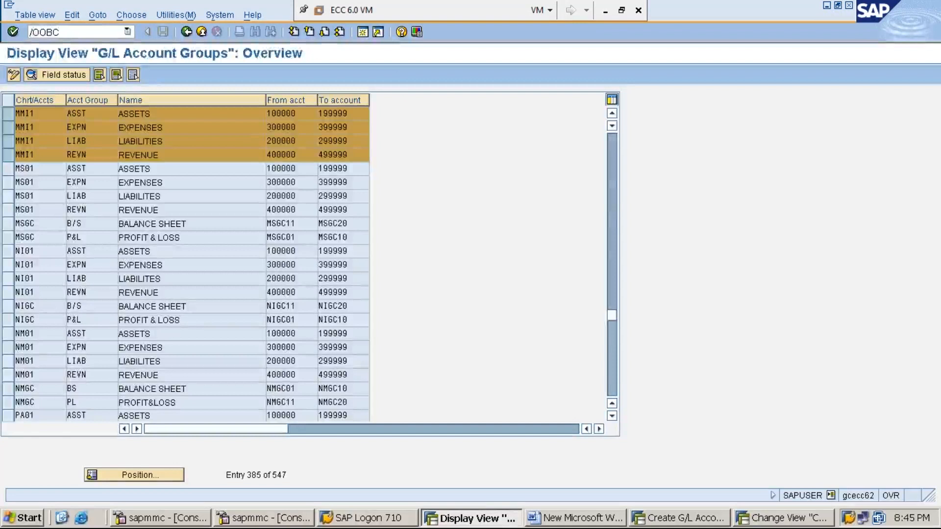
{"action": "key", "text": "Return"}
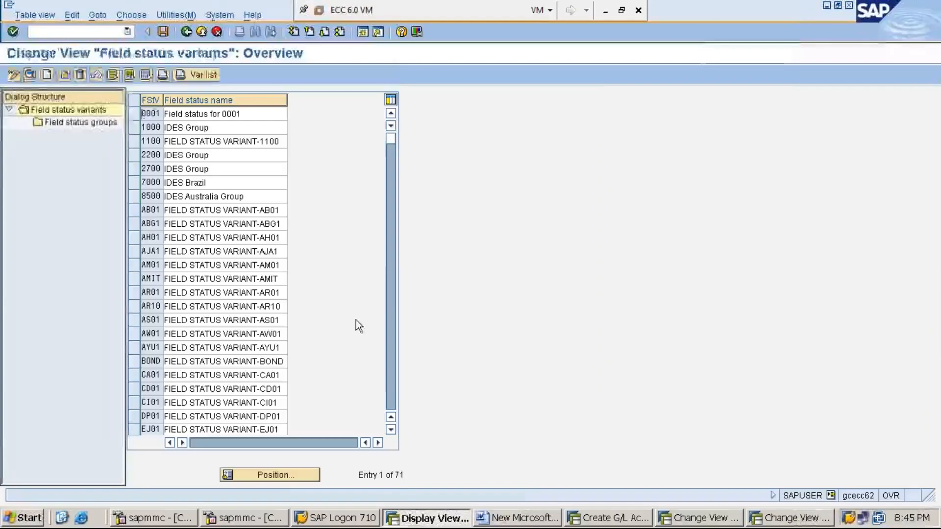
Find field status variant MMI1 and examine the General data field settings of its field status group G001
{"action": "left_click", "coordinate": [287, 475]}
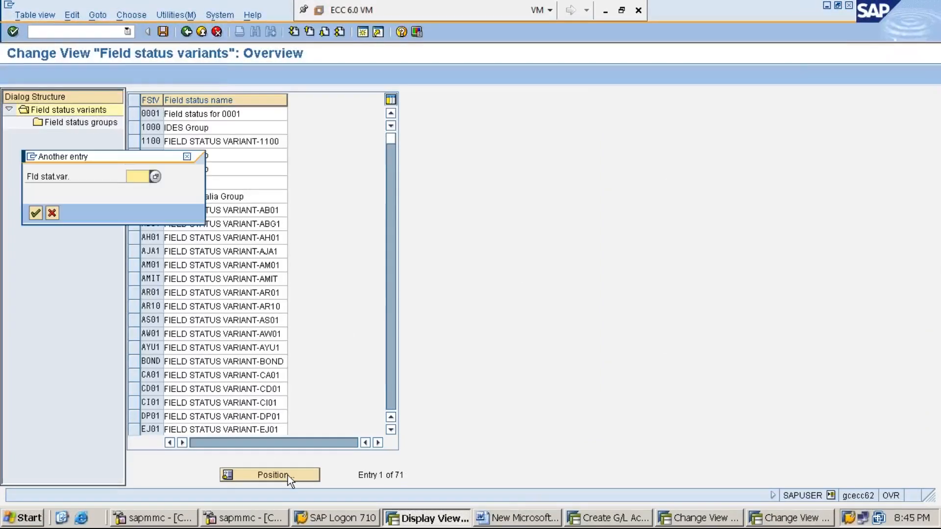
{"action": "type", "text": "MMI1"}
{"action": "key", "text": "Return"}
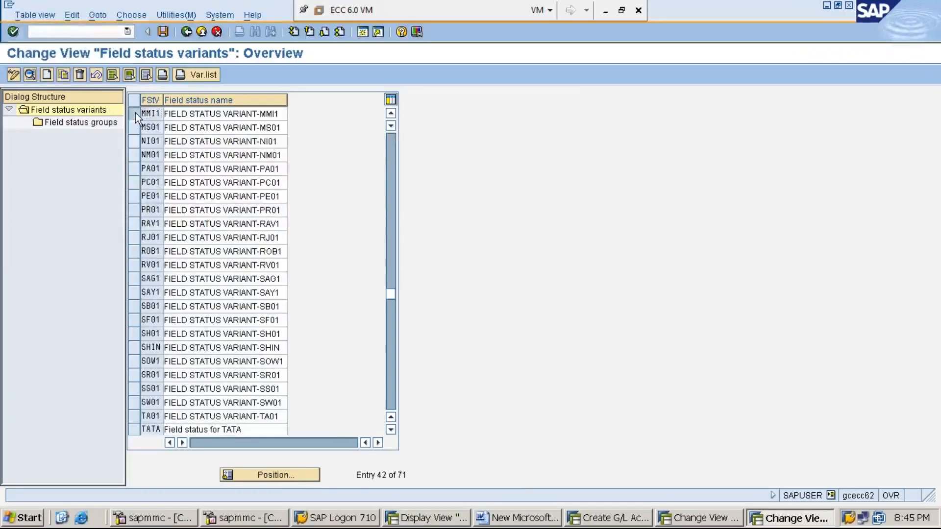
{"action": "left_click", "coordinate": [135, 113]}
{"action": "double_click", "coordinate": [79, 123]}
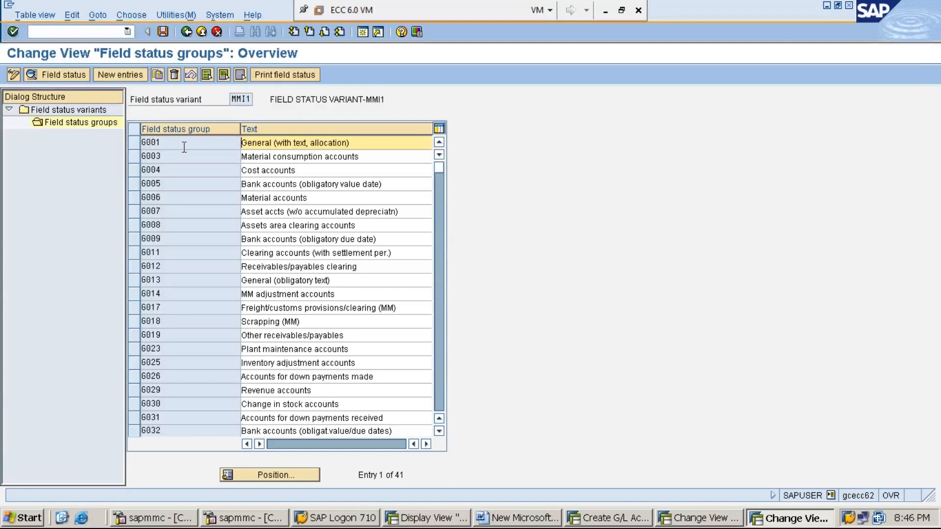
{"action": "double_click", "coordinate": [156, 143]}
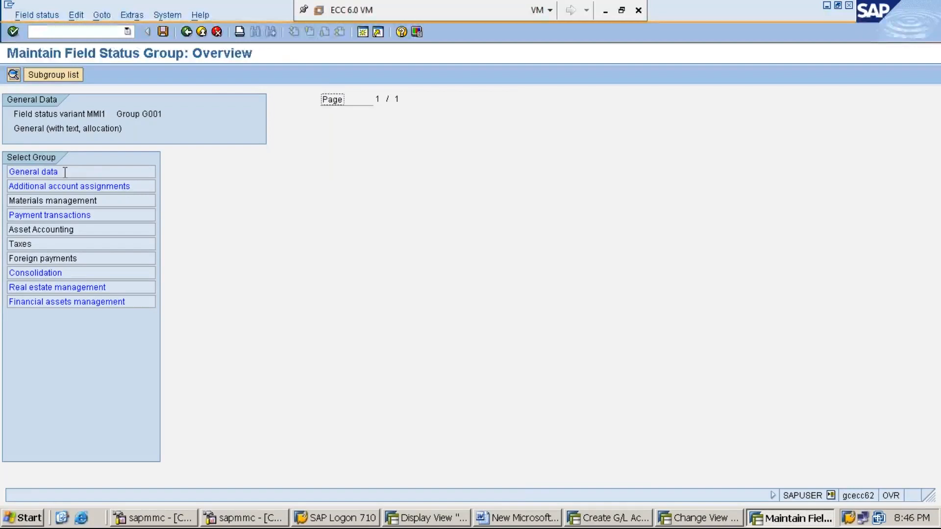
{"action": "double_click", "coordinate": [65, 172]}
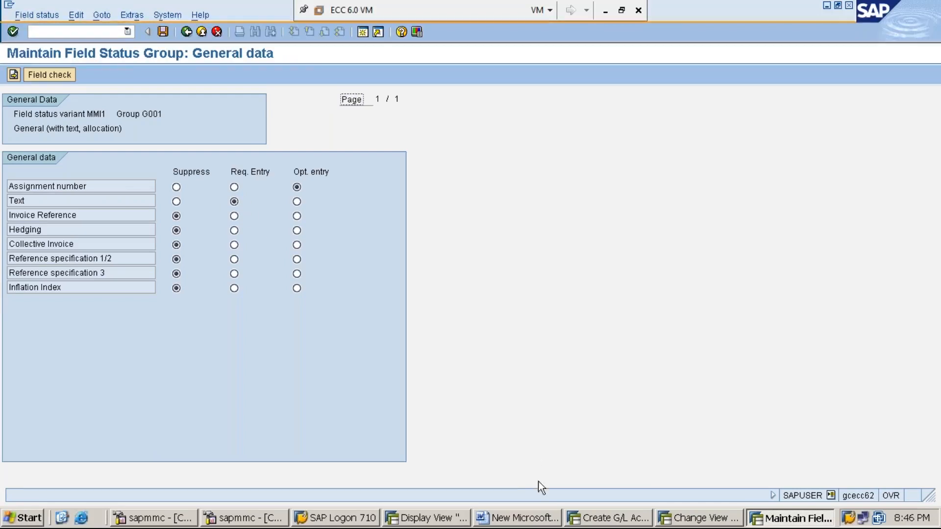
Return to creating G/L account 300001, set its field status group to G001 and save the account
{"action": "left_click", "coordinate": [603, 522]}
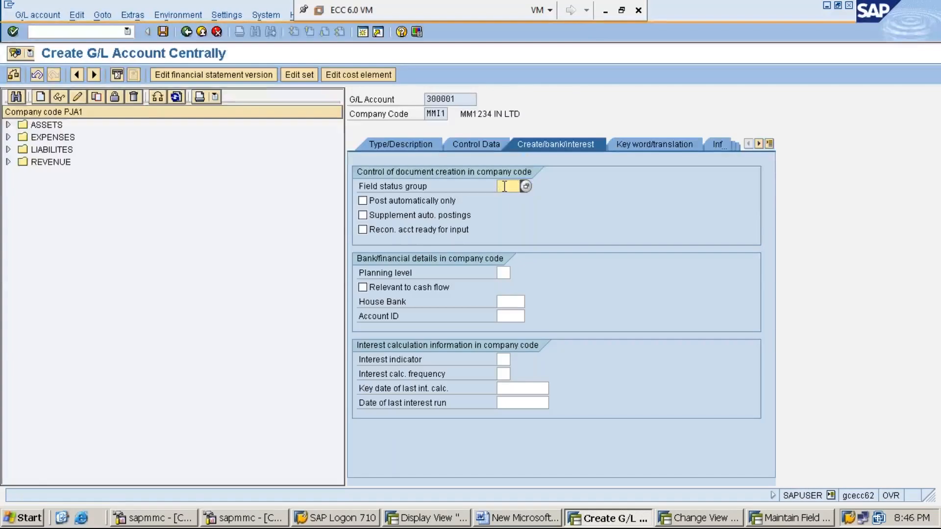
{"action": "type", "text": "G004"}
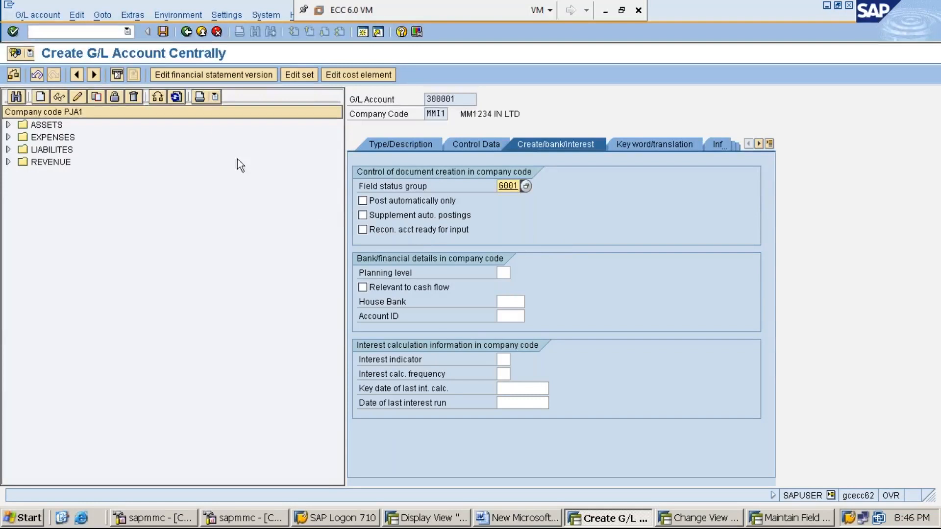
{"action": "left_click", "coordinate": [163, 33]}
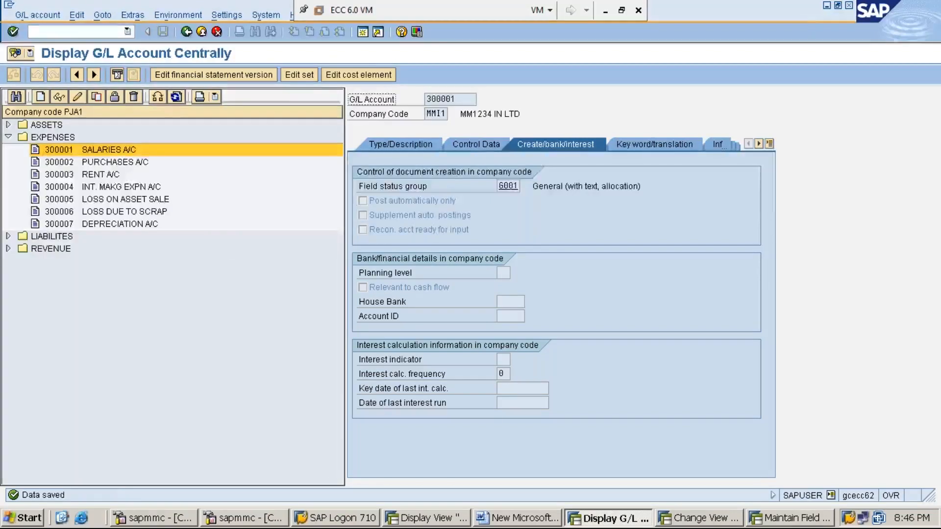
Change the account list's company code to MMI1 and select account 300001 RENT A/C under EXPENSES
{"action": "left_click", "coordinate": [164, 418]}
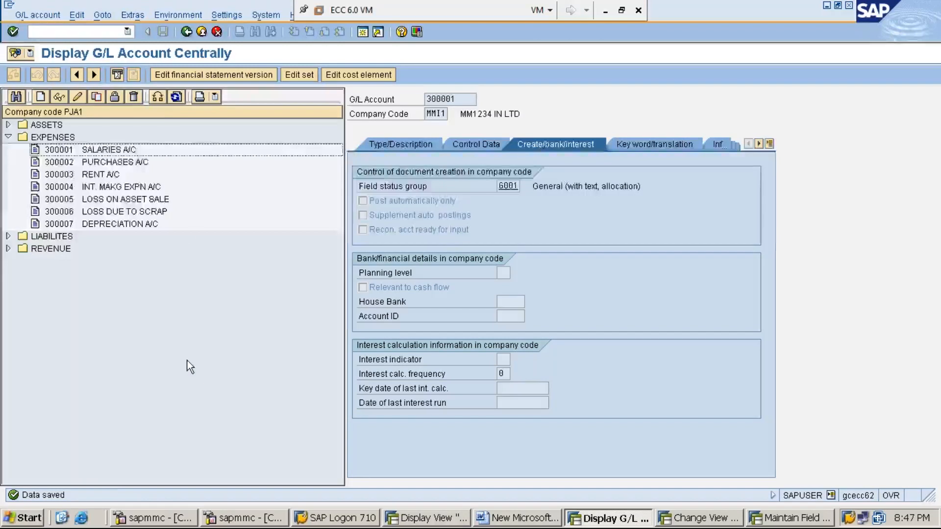
{"action": "left_click", "coordinate": [157, 97]}
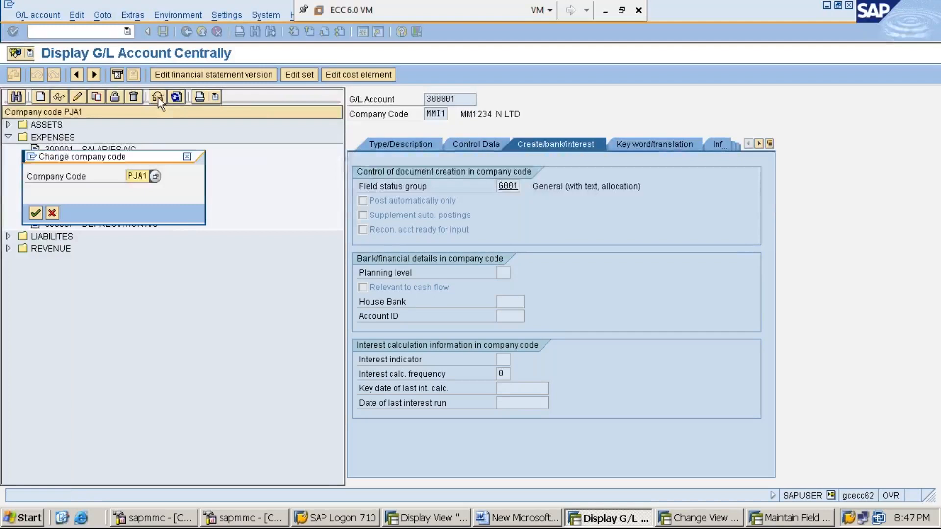
{"action": "key", "text": "Delete"}
{"action": "key", "text": "Delete"}
{"action": "key", "text": "Delete"}
{"action": "key", "text": "Delete"}
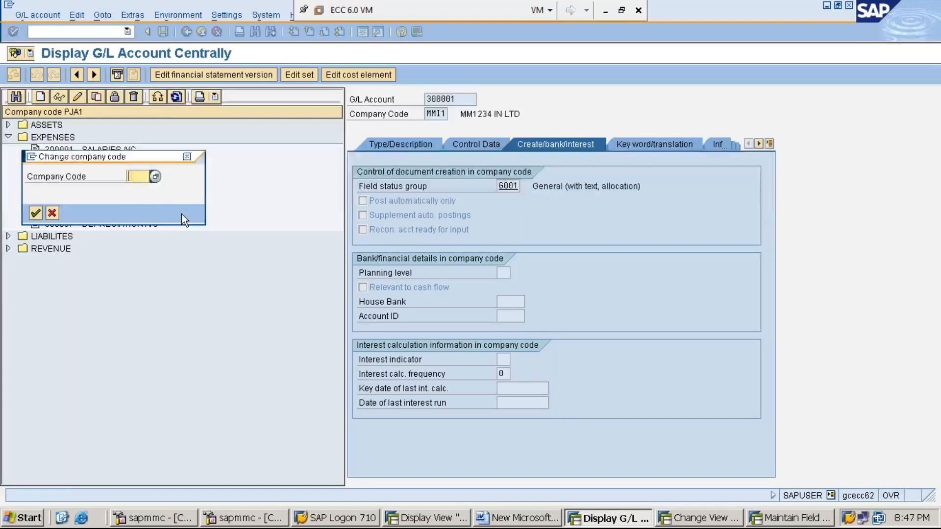
{"action": "type", "text": "MMI1"}
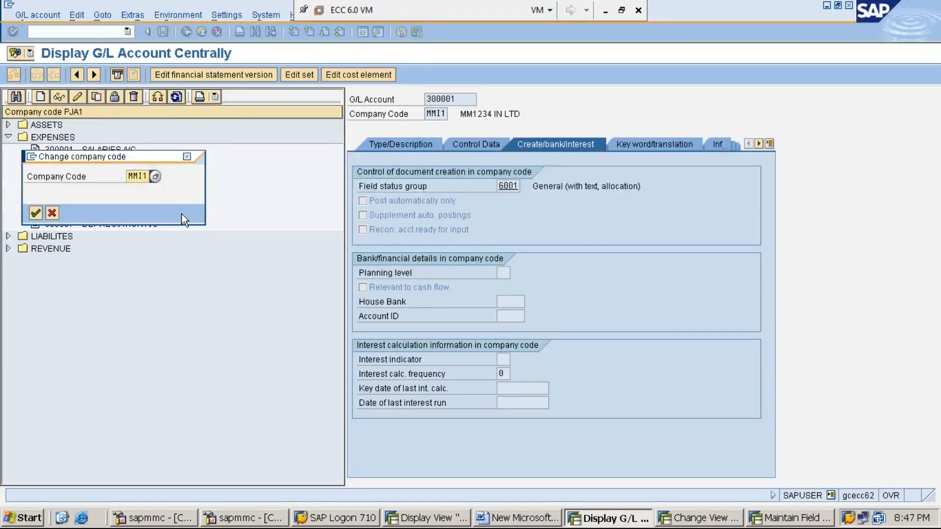
{"action": "key", "text": "Return"}
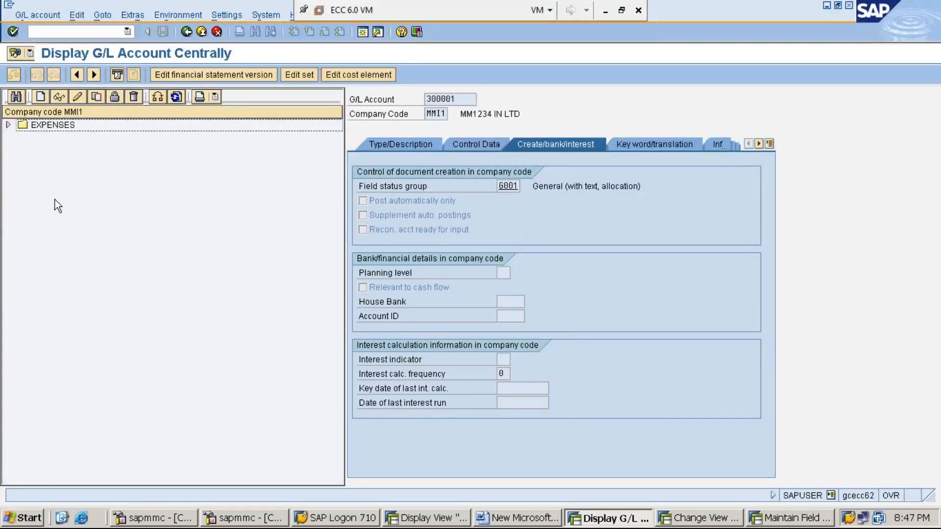
{"action": "left_click", "coordinate": [8, 125]}
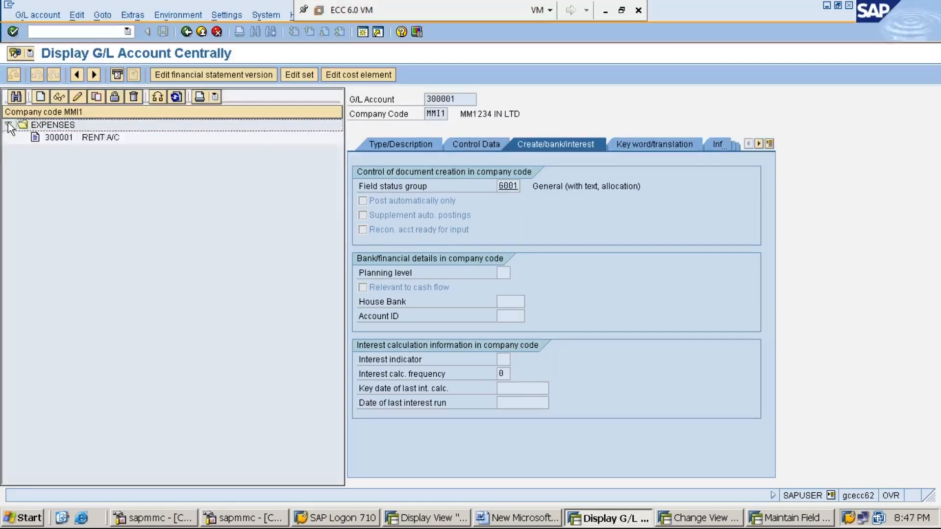
{"action": "left_click", "coordinate": [93, 138]}
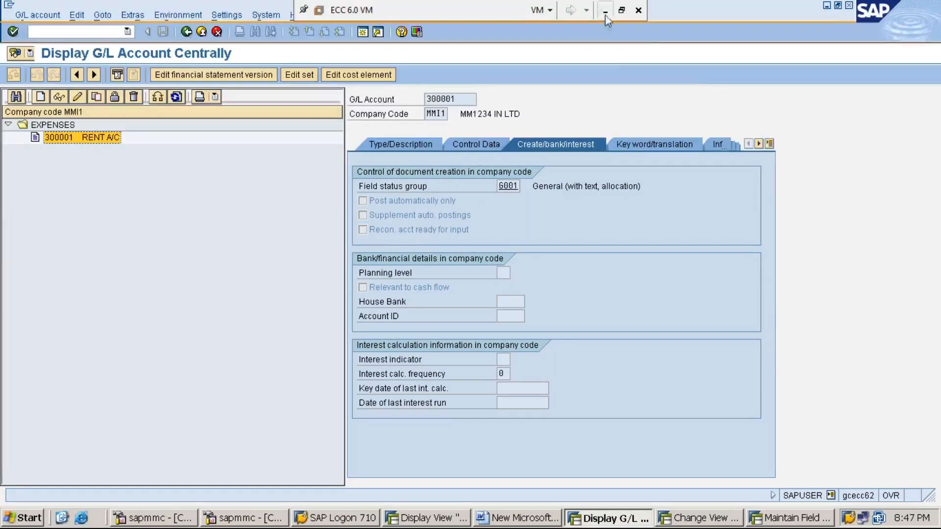
Minimize the G/L account window, close the field status group session and switch to the notes in New Microsoft Word Document
{"action": "left_click", "coordinate": [827, 7]}
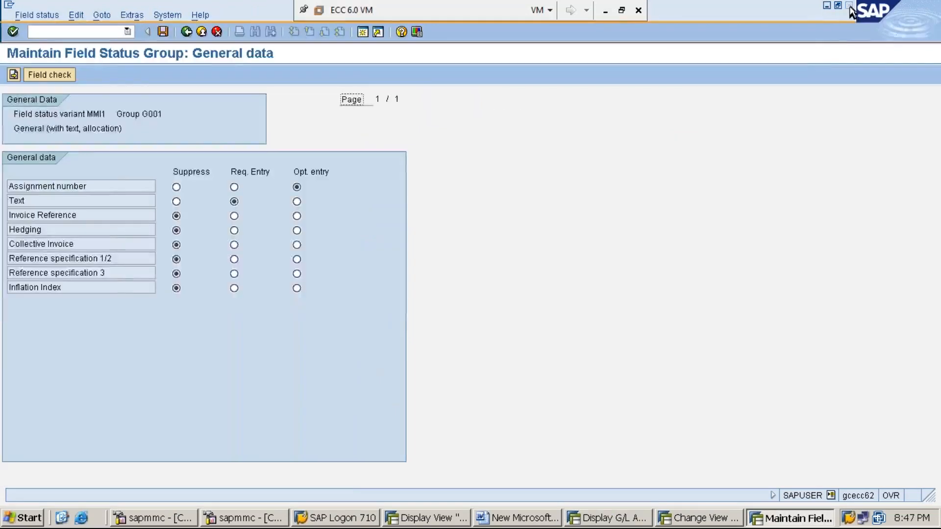
{"action": "left_click", "coordinate": [849, 7]}
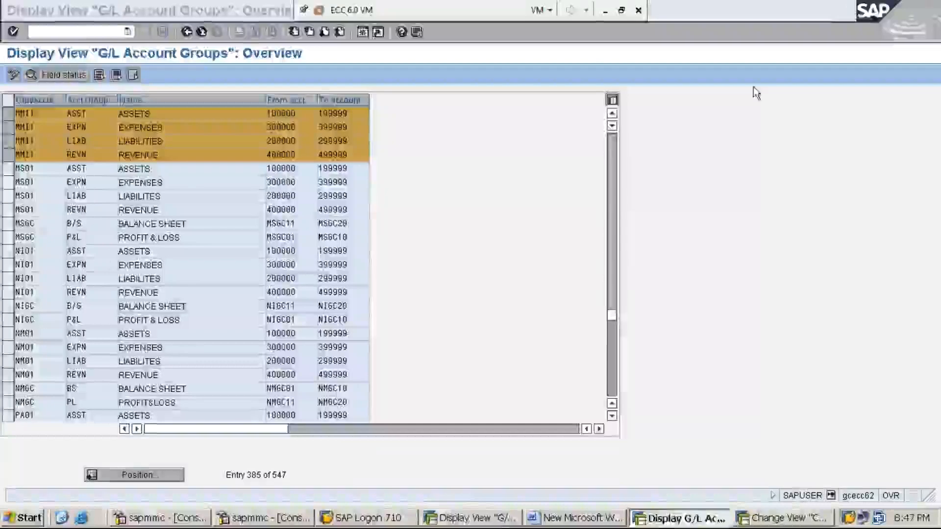
{"action": "left_click", "coordinate": [706, 168]}
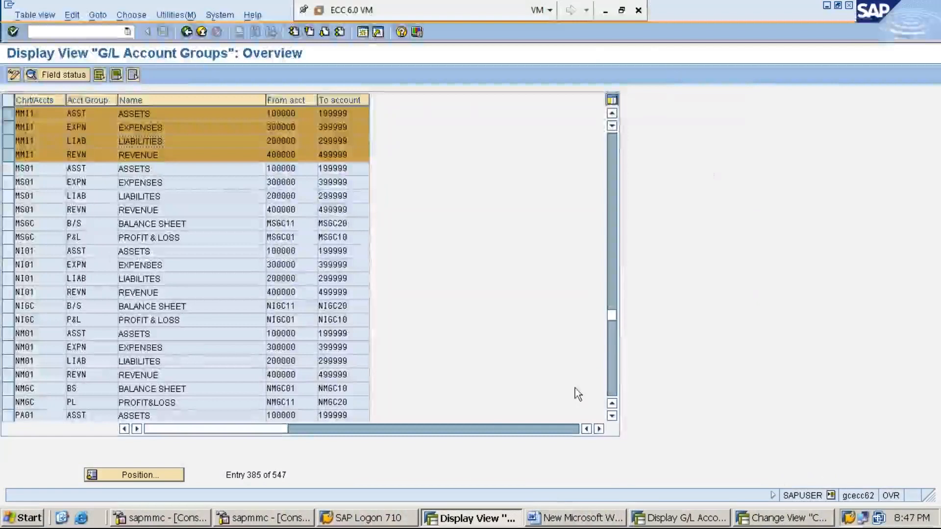
{"action": "left_click", "coordinate": [565, 519]}
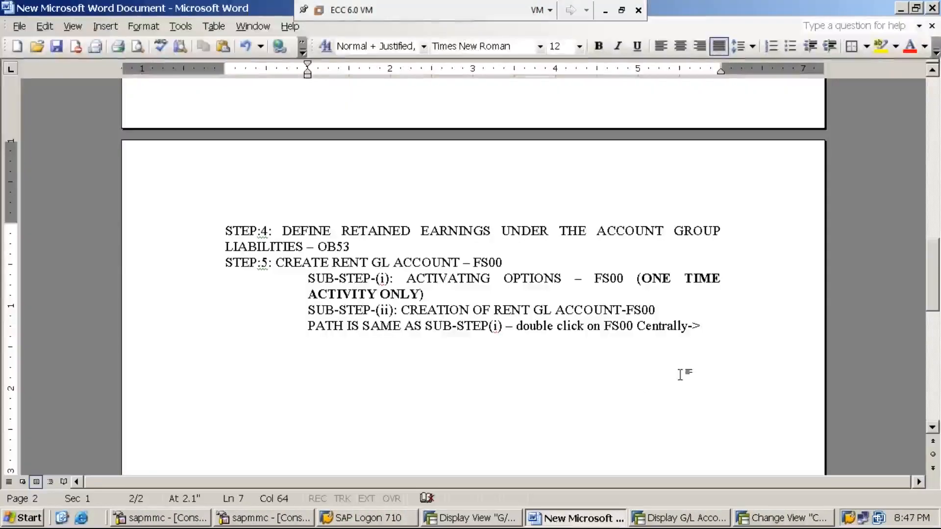
Add the unindented heading "STEP:6: CREATE CASH GL ACCOUNT-FS00" below the rent account notes
{"action": "key", "text": "Return"}
{"action": "key", "text": "BackSpace"}
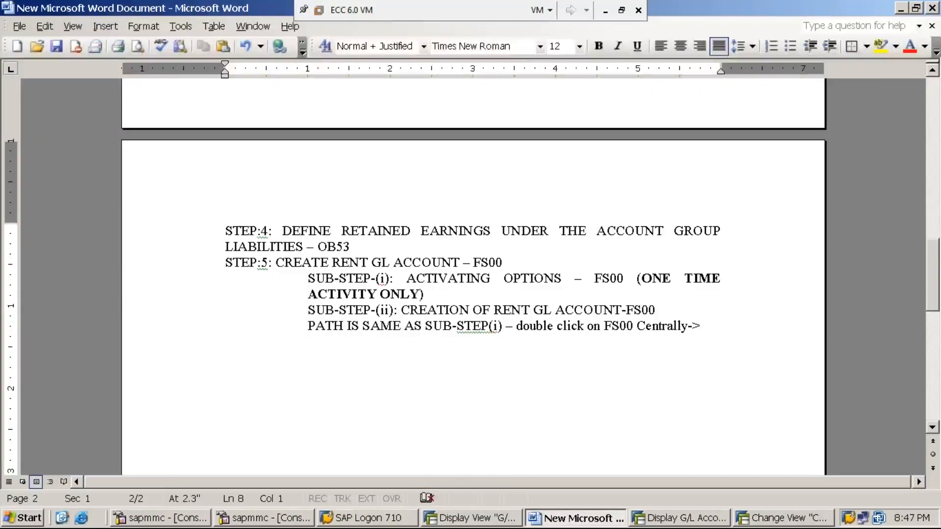
{"action": "type", "text": "STEP:6: CREATE CASH"}
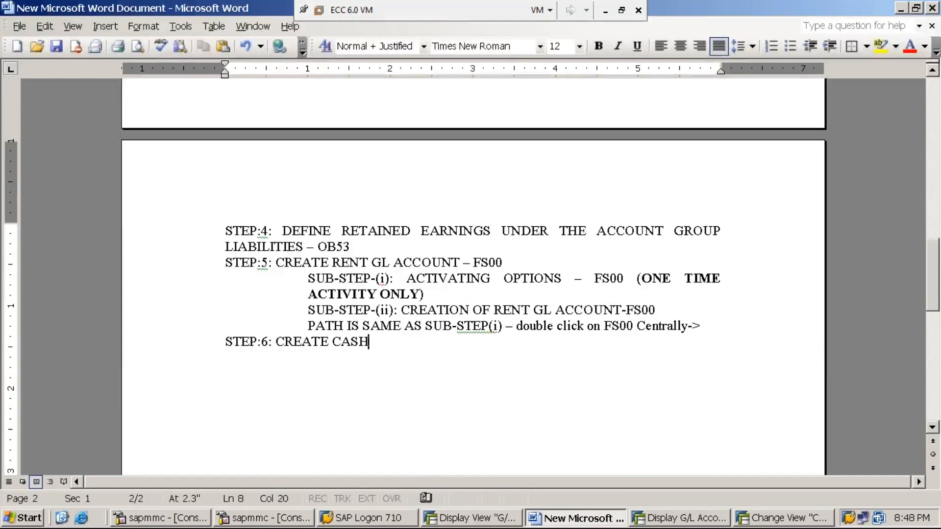
{"action": "type", "text": " GL ACCOUNT-FS00"}
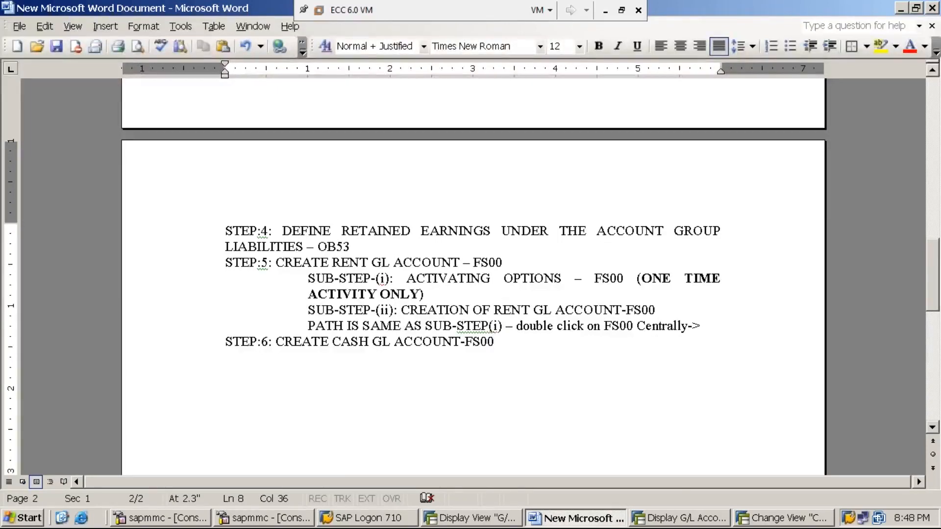
Add the line "PATH IS SAME AS SUB-STEP-(i) OF STEP-5" under the STEP:6 heading
{"action": "key", "text": "Return"}
{"action": "type", "text": "PATH I"}
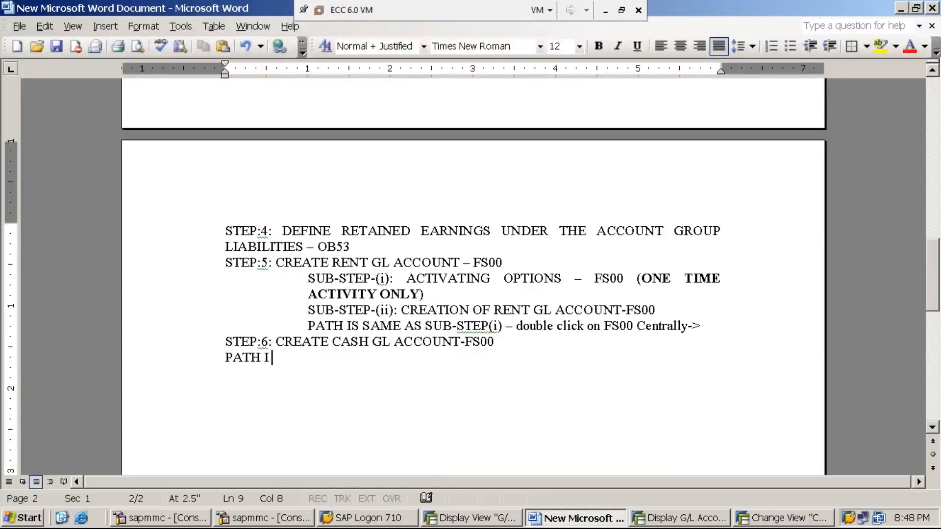
{"action": "key", "text": "BackSpace"}
{"action": "type", "text": "IS SAME"}
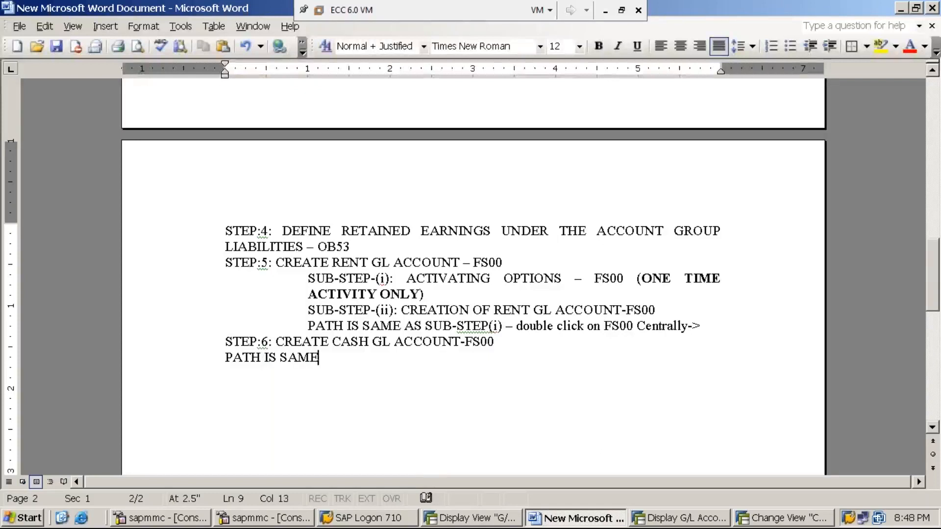
{"action": "type", "text": " AS STE"}
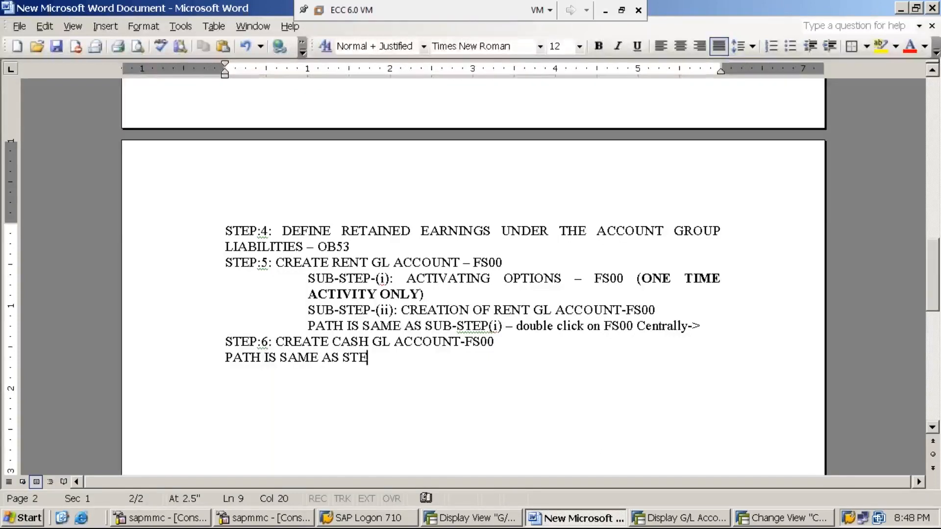
{"action": "type", "text": "P-5"}
{"action": "key", "text": "BackSpace"}
{"action": "key", "text": "BackSpace"}
{"action": "key", "text": "BackSpace"}
{"action": "key", "text": "BackSpace"}
{"action": "key", "text": "BackSpace"}
{"action": "key", "text": "BackSpace"}
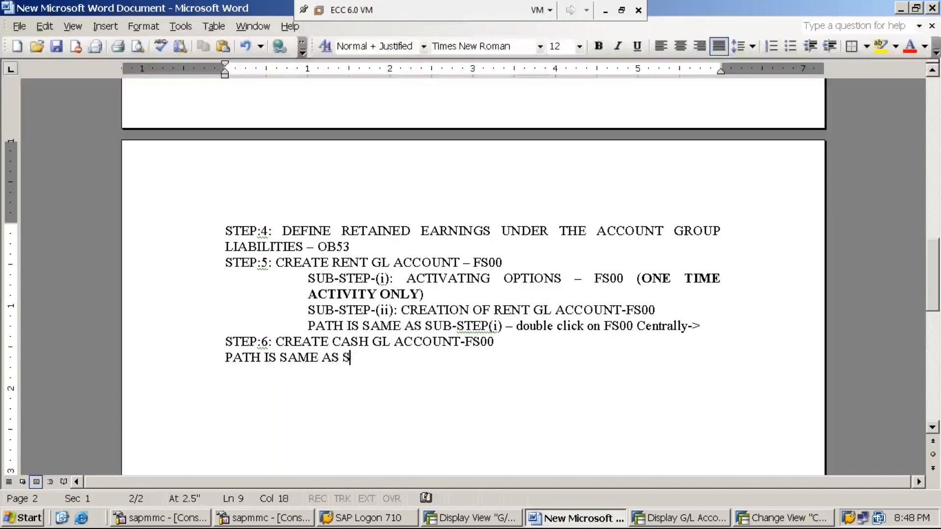
{"action": "type", "text": "SUB-TS"}
{"action": "key", "text": "BackSpace"}
{"action": "key", "text": "BackSpace"}
{"action": "type", "text": "STEP-("}
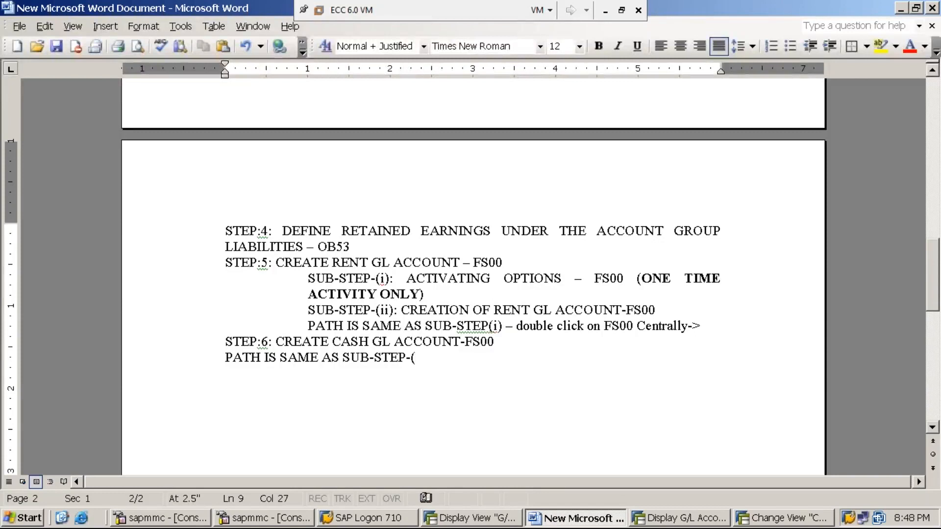
{"action": "type", "text": "i"}
{"action": "type", "text": ") OF STEP-5"}
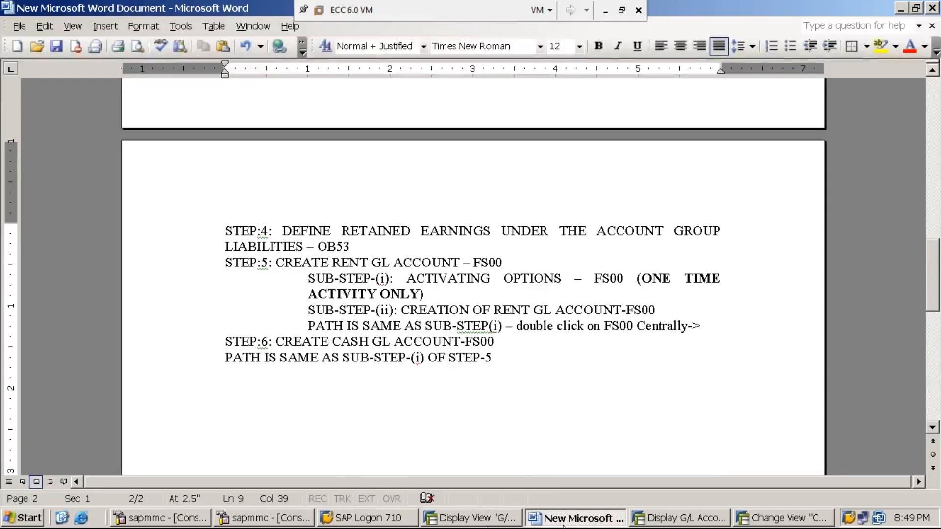
Close the SAP session showing the Company Code details and switch to the session displaying G/L account 300001
{"action": "left_click", "coordinate": [770, 522]}
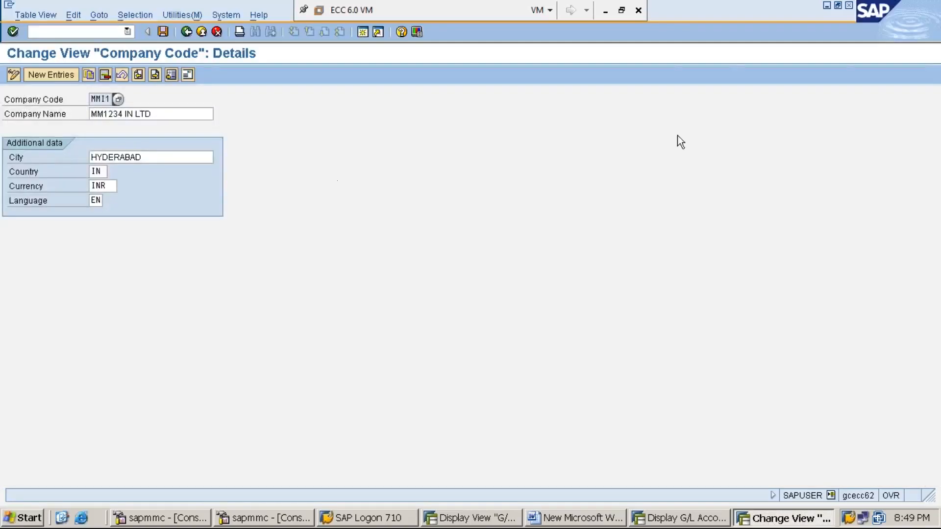
{"action": "left_click", "coordinate": [849, 6]}
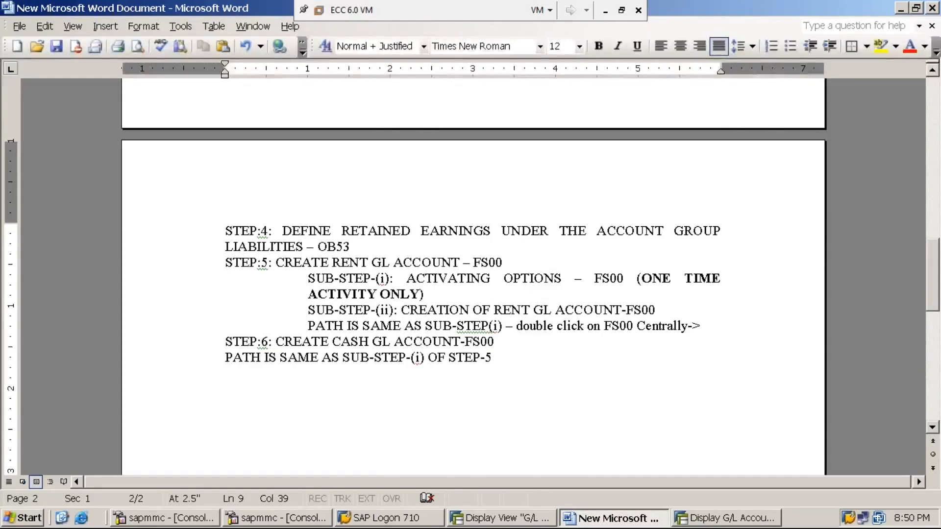
{"action": "left_click", "coordinate": [711, 522]}
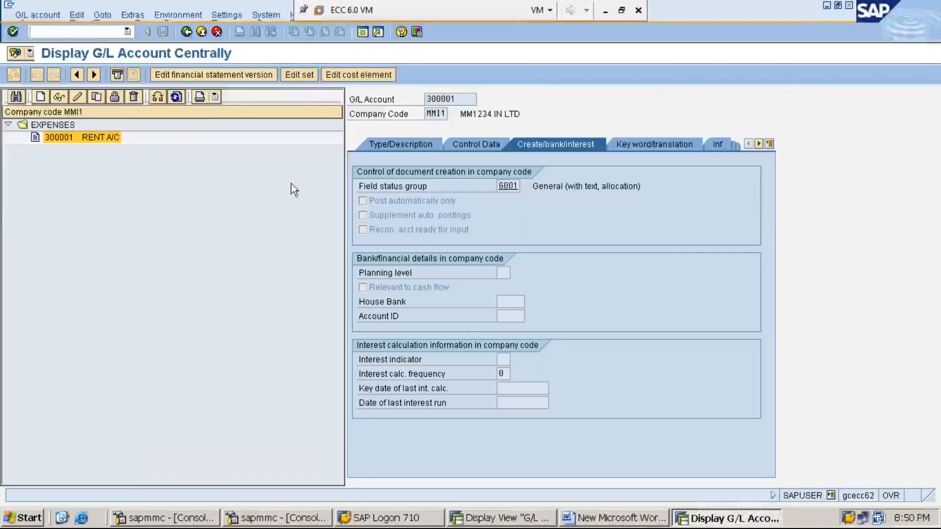
Open the G/L Account Groups overview in display mode and position the list at chart of accounts MMI1
{"action": "left_click", "coordinate": [103, 32]}
{"action": "type", "text": "/NOBD4"}
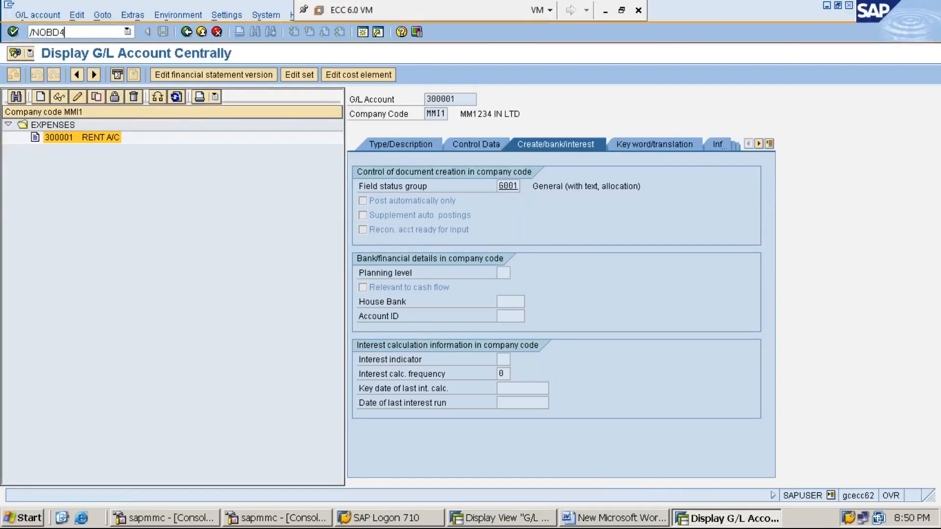
{"action": "key", "text": "Return"}
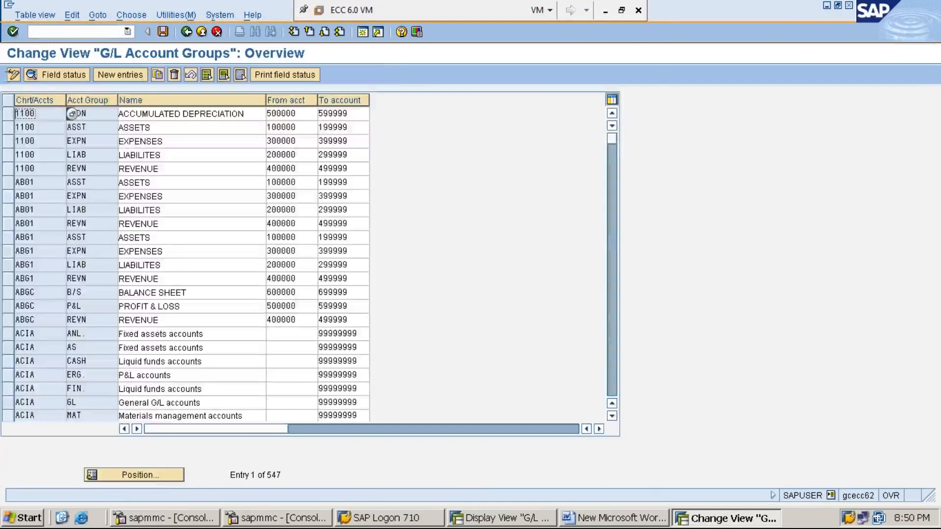
{"action": "left_click", "coordinate": [13, 75]}
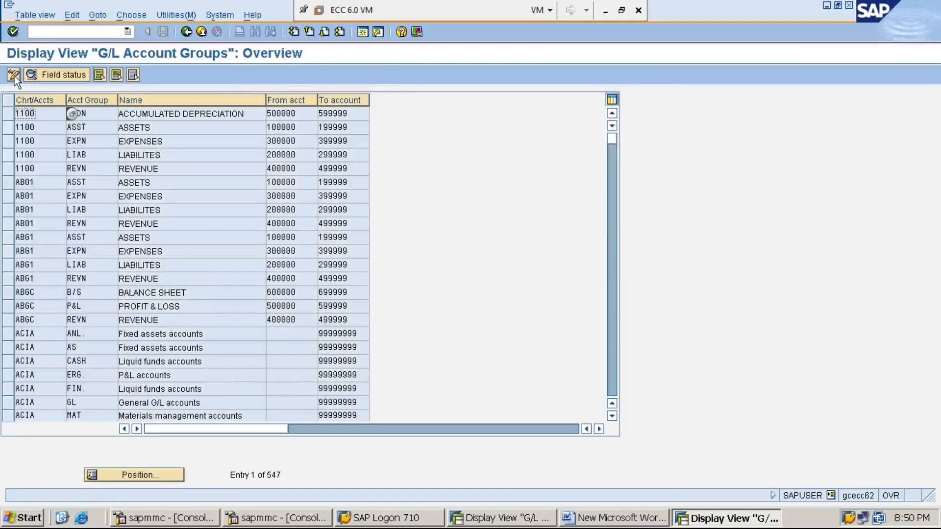
{"action": "left_click", "coordinate": [161, 472]}
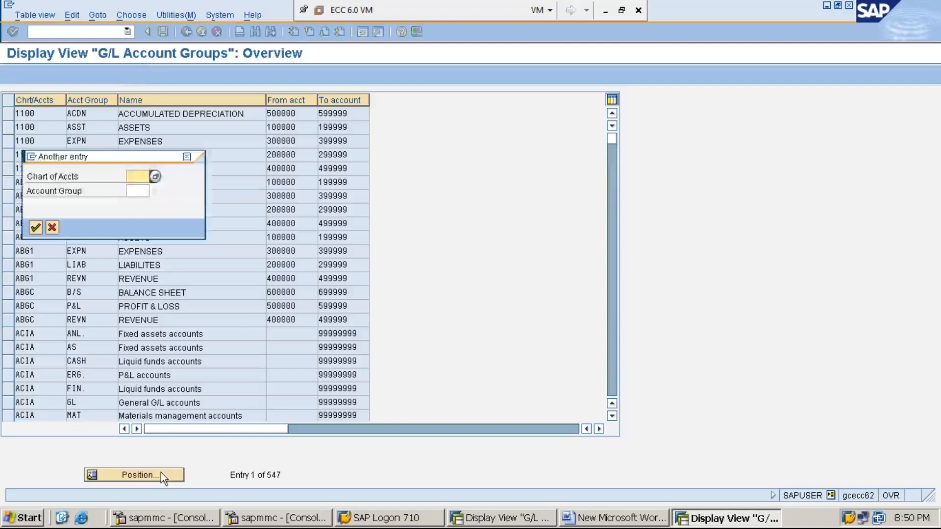
{"action": "type", "text": "MI"}
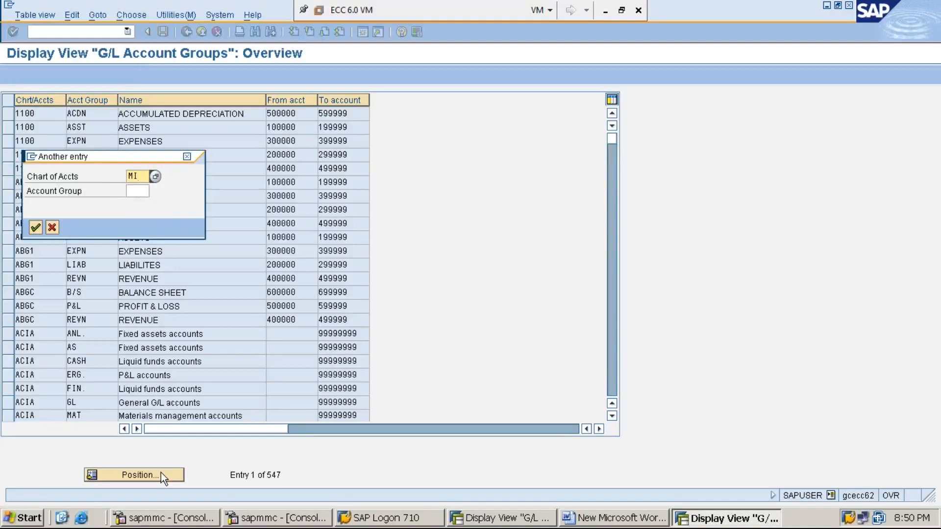
{"action": "key", "text": "BackSpace"}
{"action": "type", "text": "MI1"}
{"action": "key", "text": "Return"}
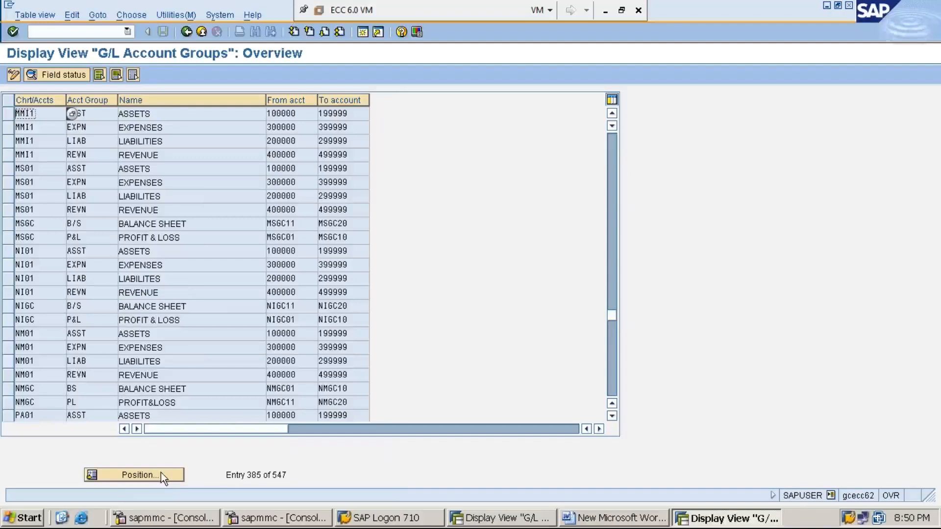
Examine the account number range of chart MMI1's ASSETS group and compare it with the account groups in the other SAP session
{"action": "left_click", "coordinate": [180, 117]}
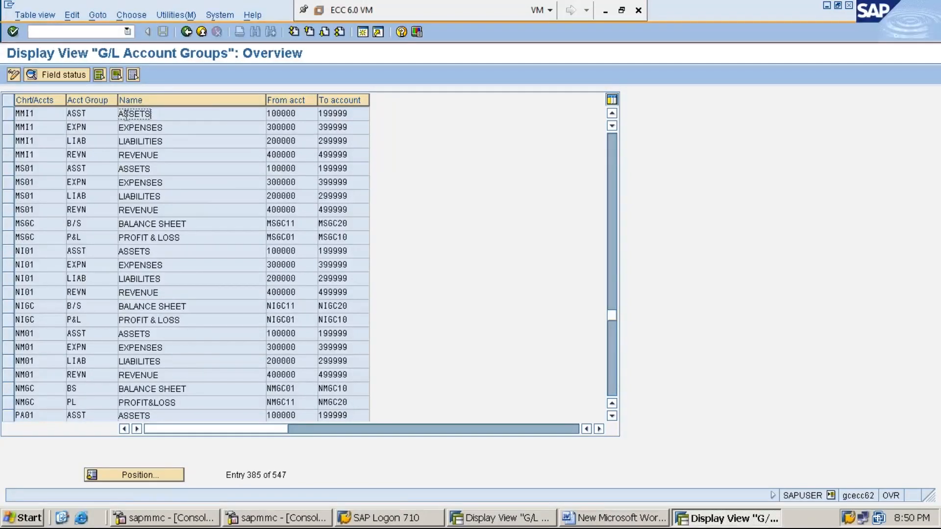
{"action": "left_click", "coordinate": [272, 114]}
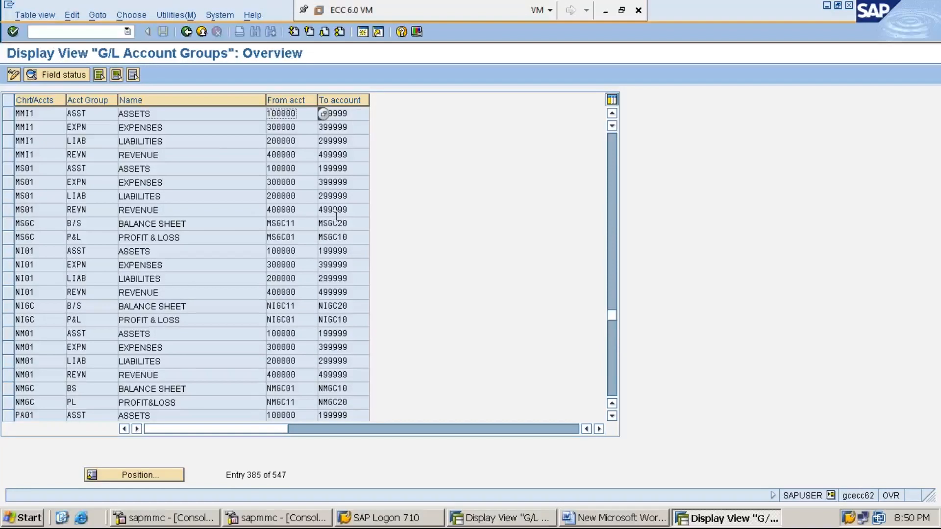
{"action": "left_click", "coordinate": [159, 115]}
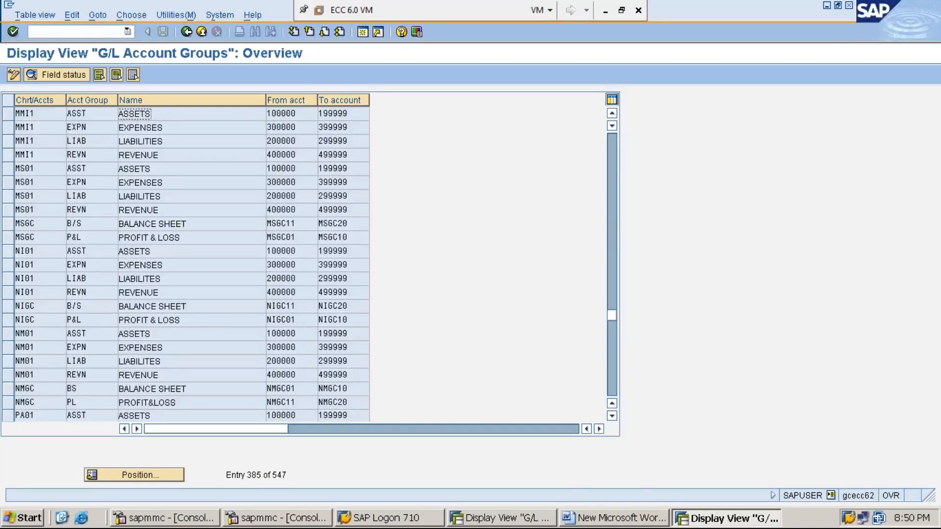
{"action": "left_click", "coordinate": [511, 517]}
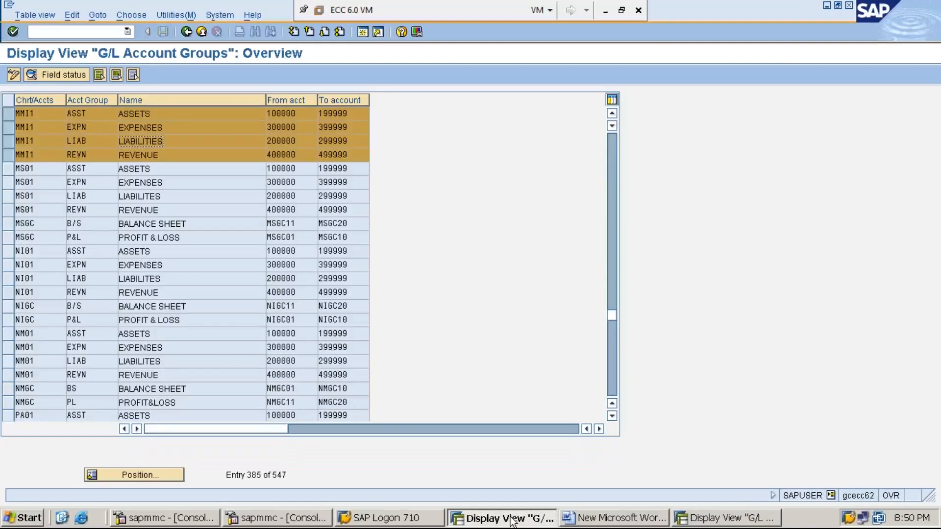
{"action": "left_click", "coordinate": [720, 518]}
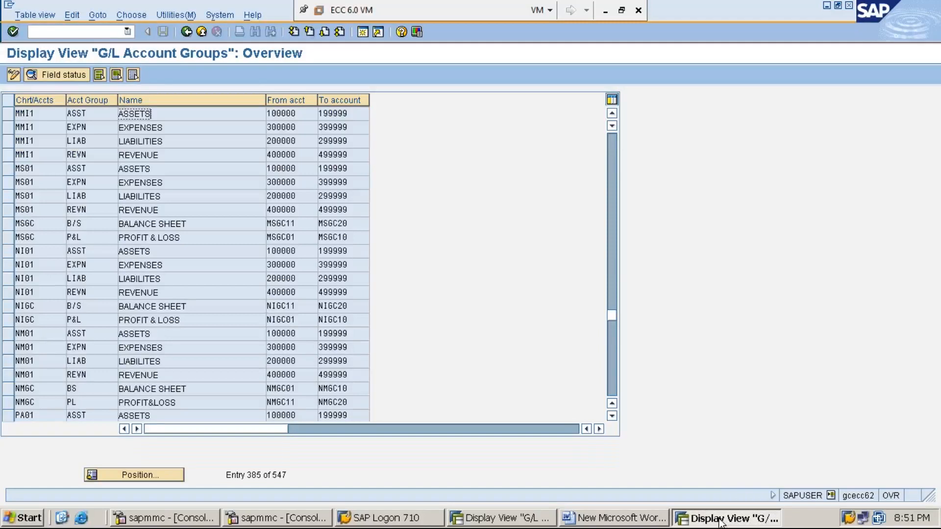
Leave the account groups for the SAP Easy Access menu and start FS00 - Centrally
{"action": "left_click", "coordinate": [106, 33]}
{"action": "type", "text": "/N"}
{"action": "key", "text": "Return"}
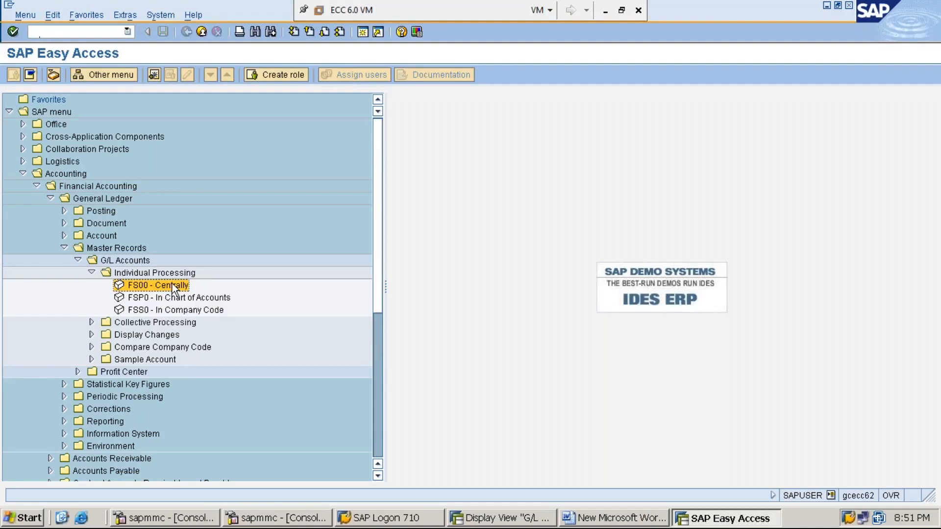
{"action": "double_click", "coordinate": [172, 284]}
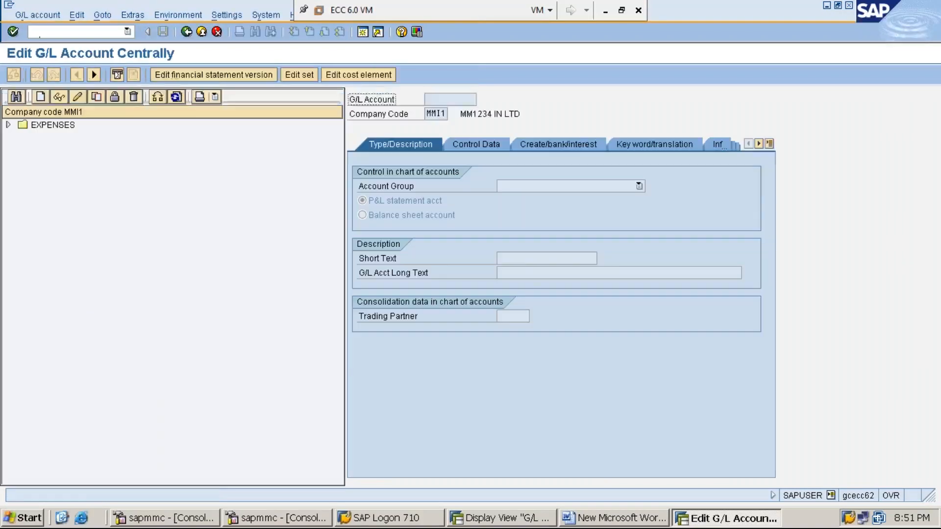
Start creating G/L account 100001 in company code MMI1
{"action": "left_click", "coordinate": [41, 97]}
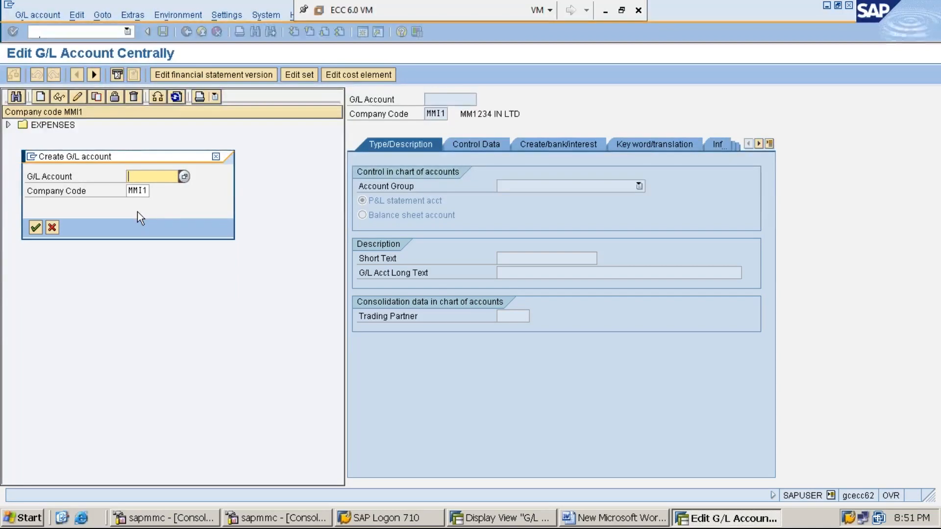
{"action": "type", "text": "100001"}
{"action": "key", "text": "Tab"}
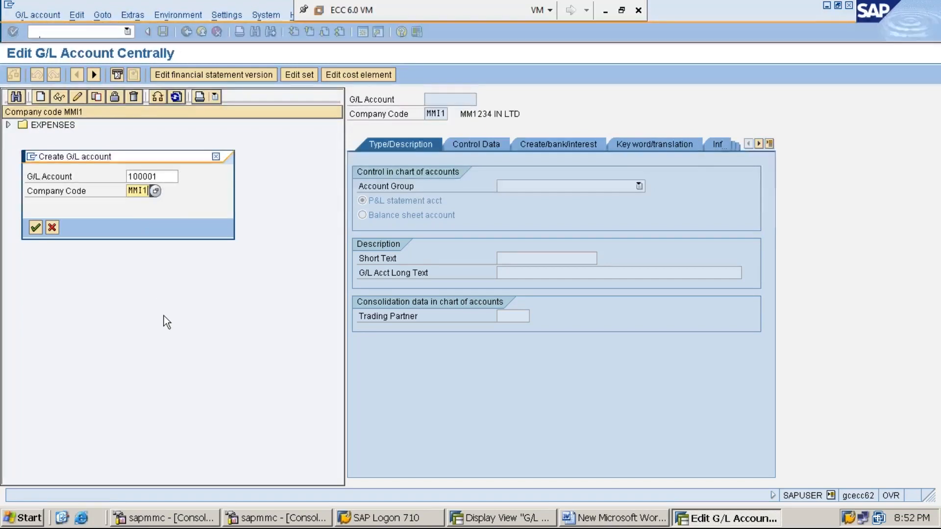
{"action": "key", "text": "Return"}
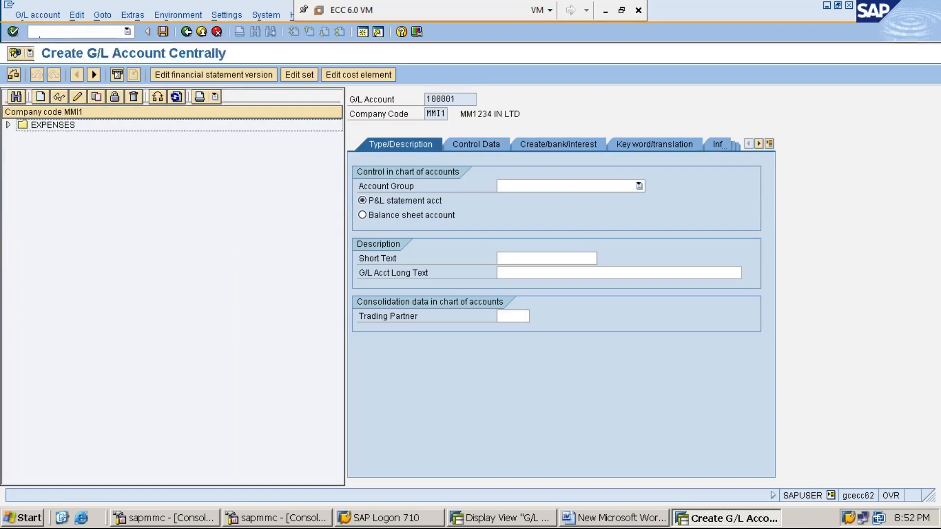
Assign the new account to account group ASSETS and make it a balance sheet account
{"action": "left_click", "coordinate": [639, 187]}
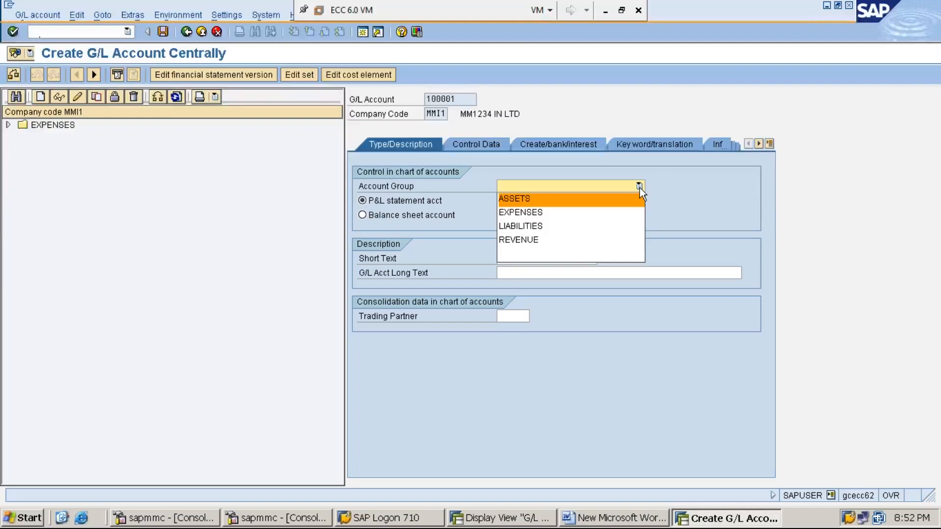
{"action": "left_click", "coordinate": [617, 206]}
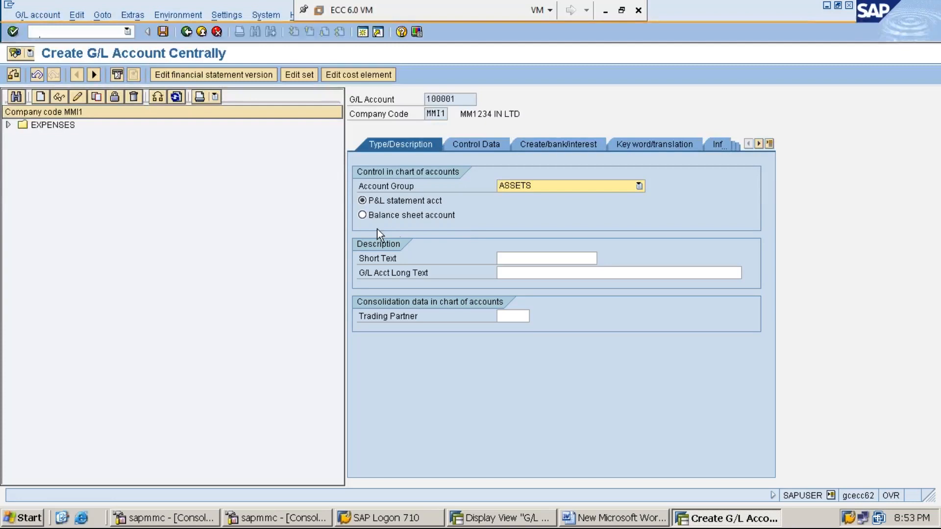
{"action": "left_click", "coordinate": [362, 217]}
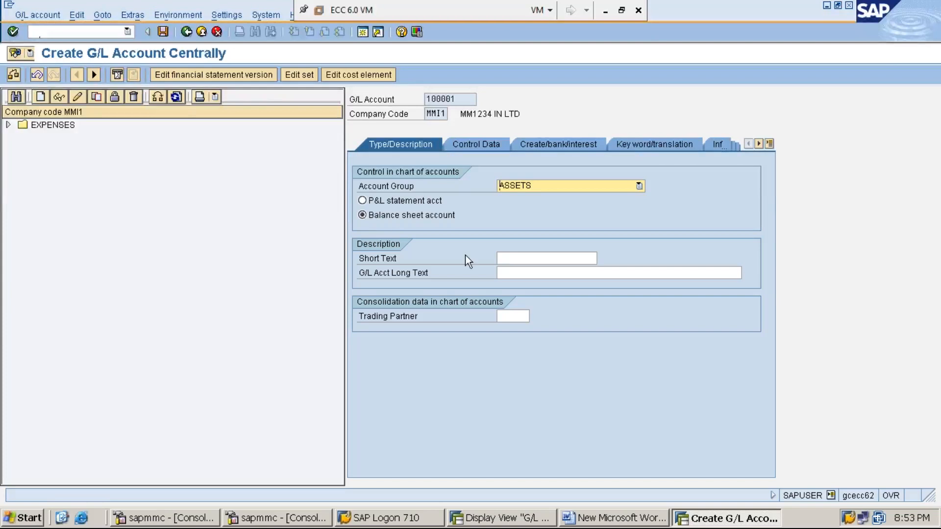
Enter CASH A/C as the account's short text and CASH ACCOUNT as its long text
{"action": "left_click", "coordinate": [510, 257]}
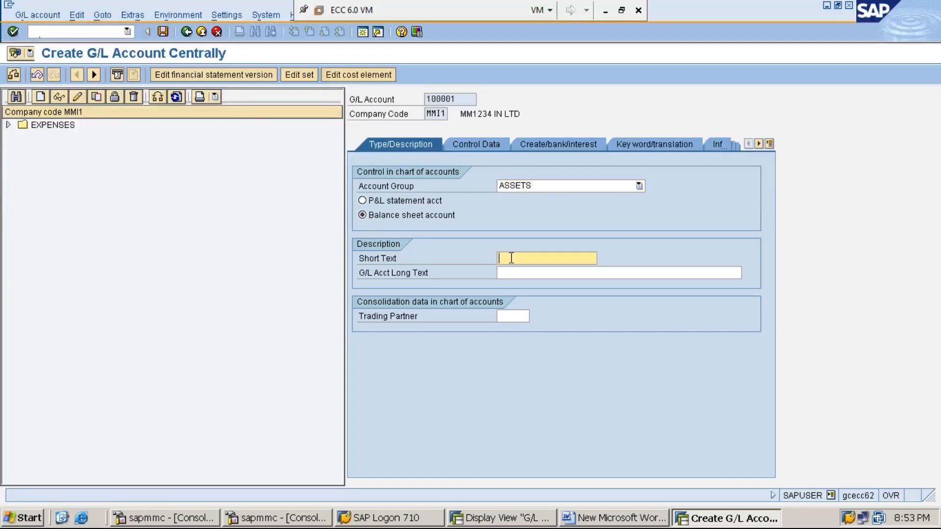
{"action": "type", "text": "CASH A/C"}
{"action": "left_click", "coordinate": [519, 274]}
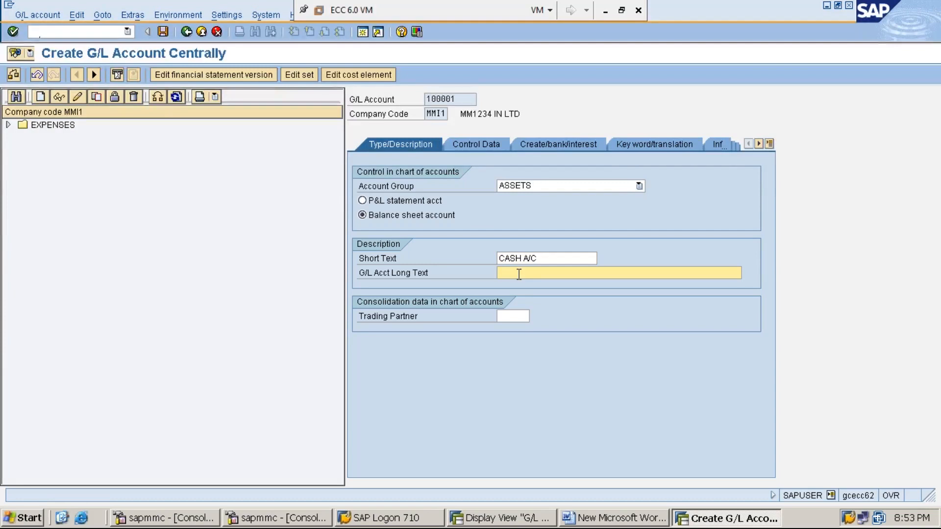
{"action": "type", "text": "CASH ACCOUNT"}
In the cash account's control data, enable Only balances in local crcy and Line item display
{"action": "left_click", "coordinate": [475, 144]}
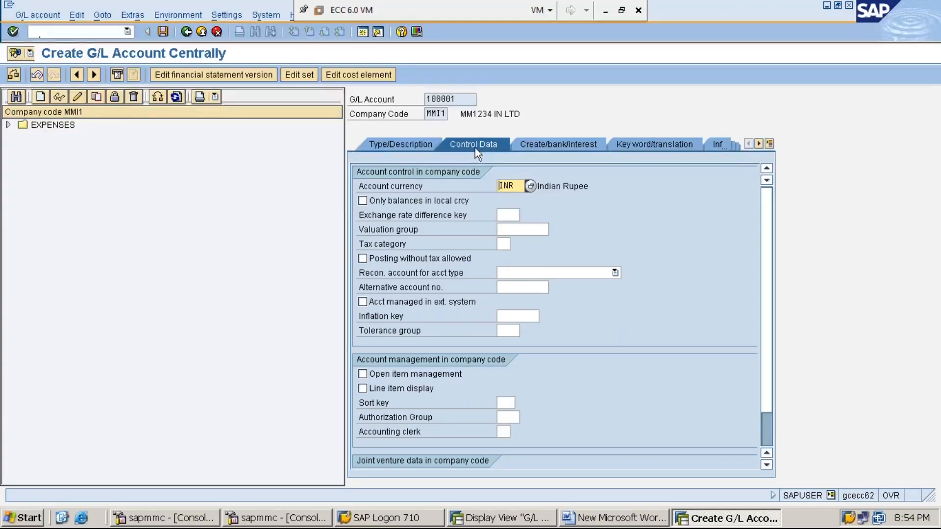
{"action": "left_click", "coordinate": [362, 201]}
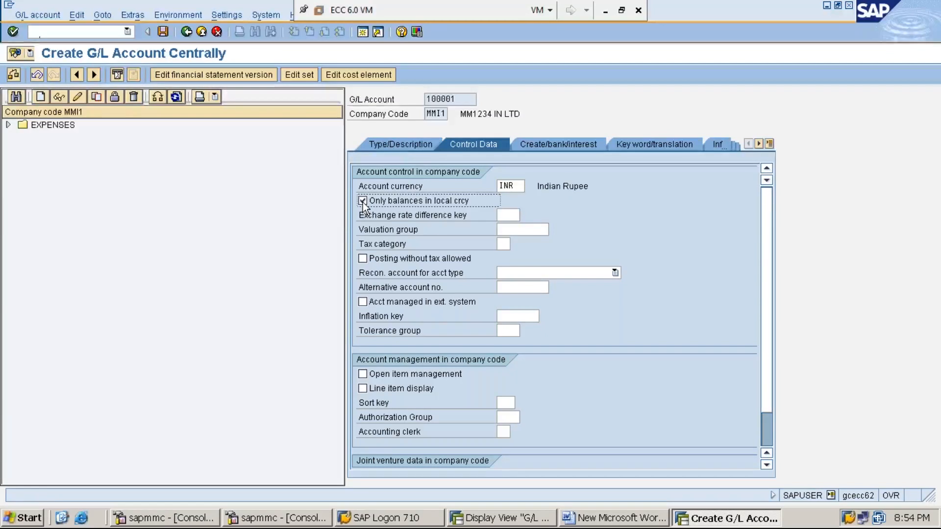
{"action": "left_click", "coordinate": [362, 201]}
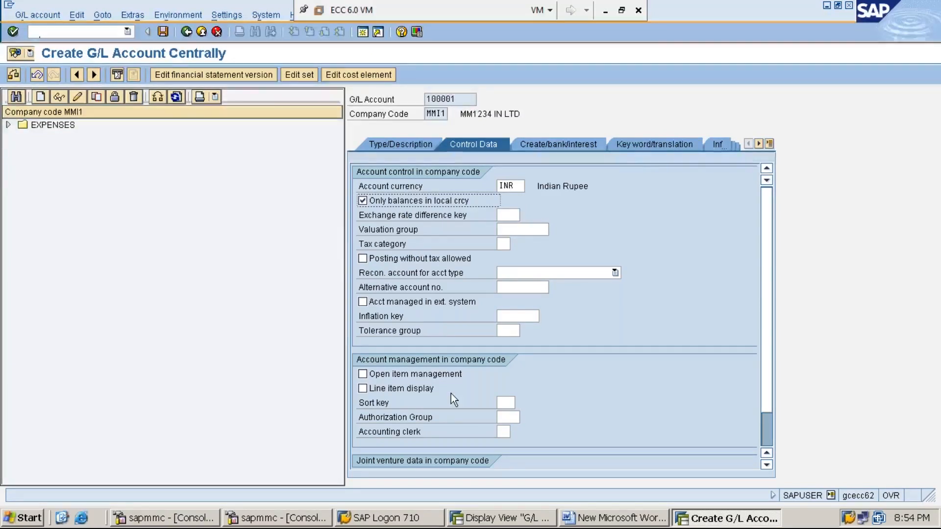
{"action": "left_click", "coordinate": [362, 388]}
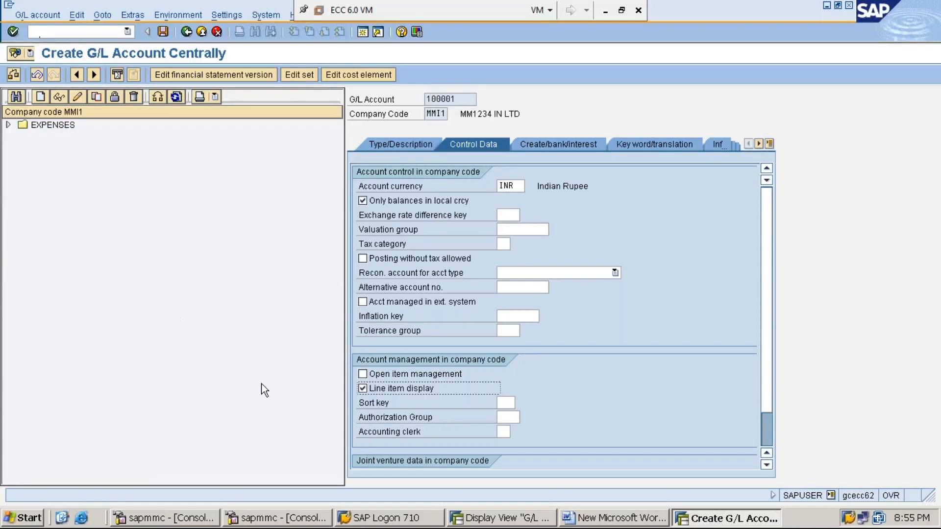
Set the cash account's sort key to 001, Posting date
{"action": "left_click", "coordinate": [508, 402]}
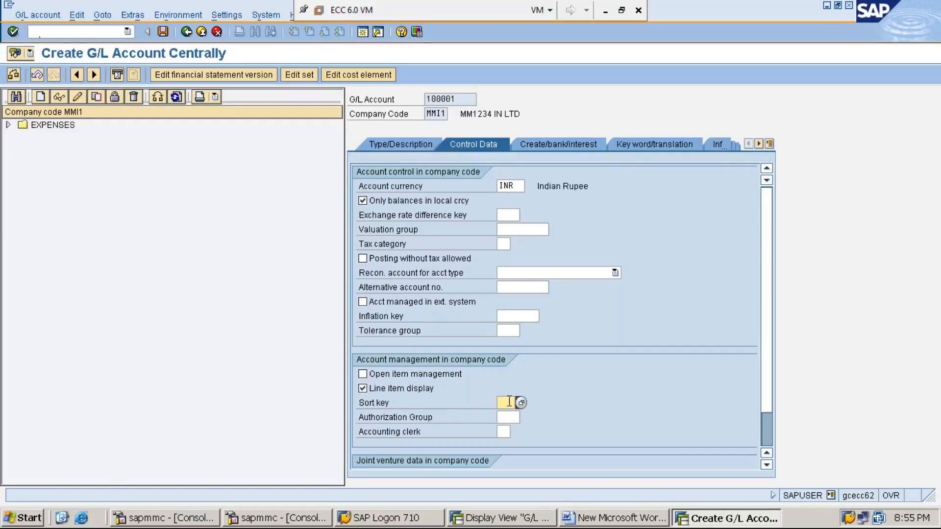
{"action": "type", "text": "001"}
{"action": "left_click", "coordinate": [522, 403]}
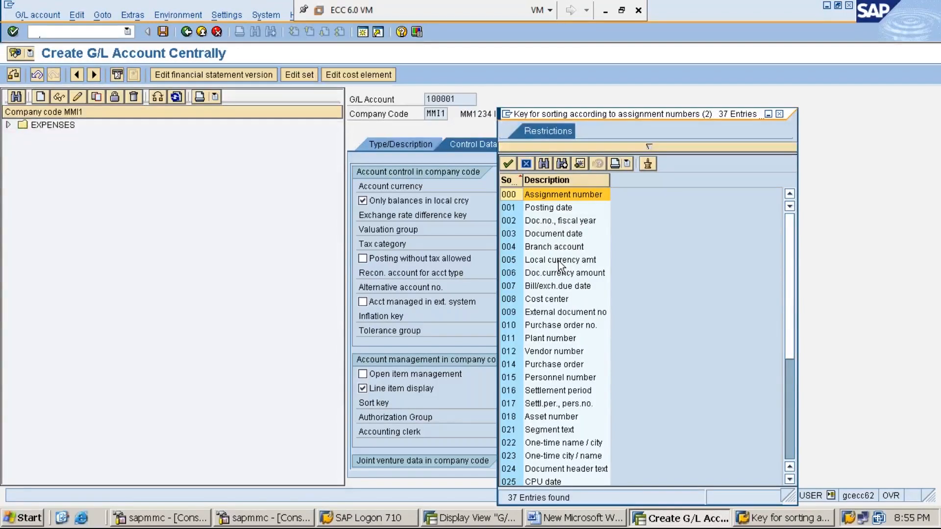
{"action": "double_click", "coordinate": [557, 208]}
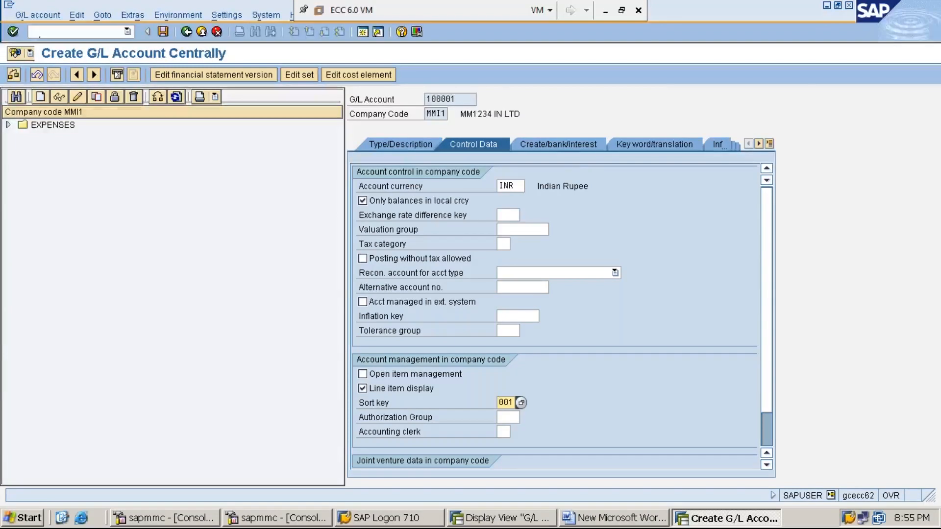
Assign field status group G001 to the cash account and mark it as relevant to cash flow
{"action": "left_click", "coordinate": [564, 143]}
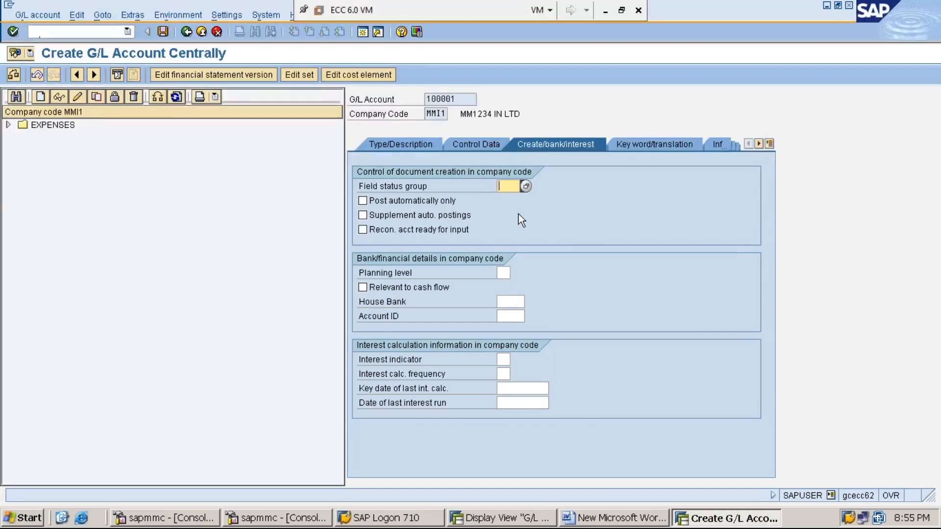
{"action": "type", "text": "1"}
{"action": "left_click", "coordinate": [362, 288]}
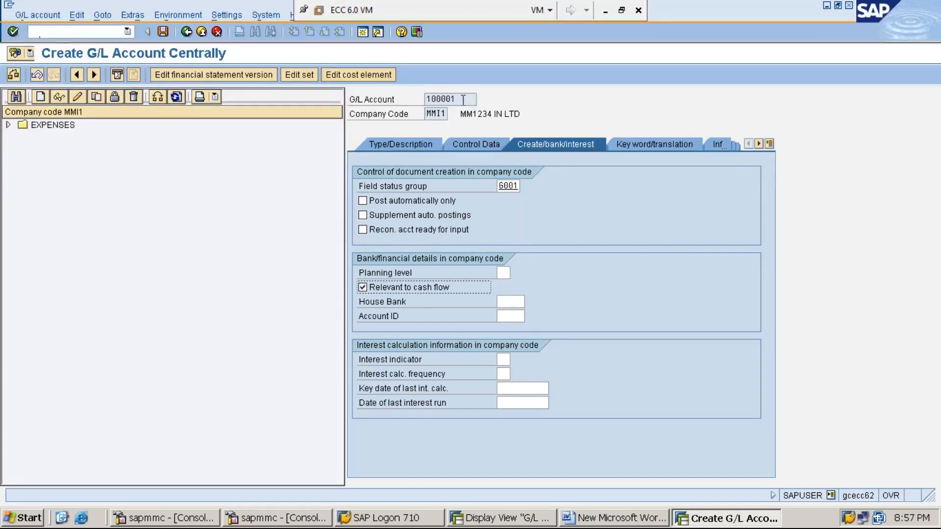
{"action": "left_click_drag", "start_coordinate": [463, 100], "coordinate": [424, 102]}
{"action": "key", "text": "ctrl+c"}
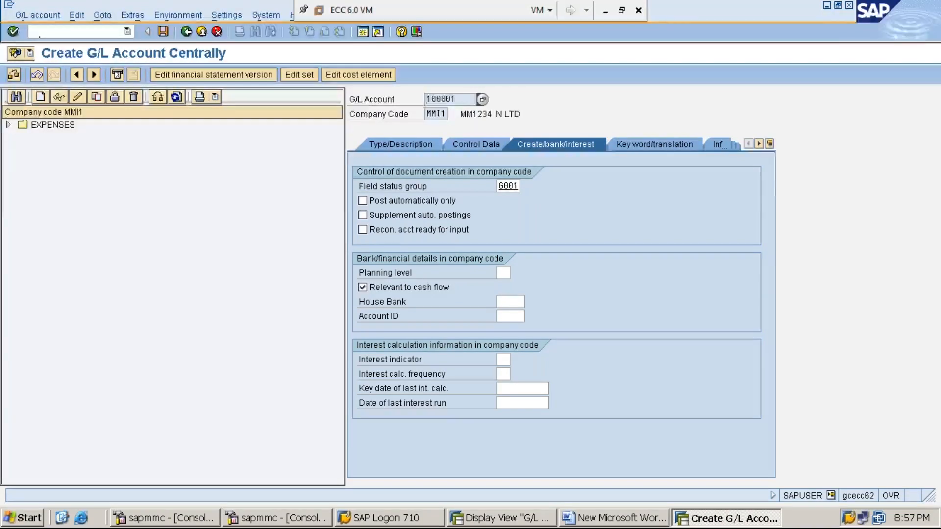
{"action": "left_click", "coordinate": [464, 100]}
{"action": "left_click_drag", "start_coordinate": [465, 99], "coordinate": [424, 99]}
{"action": "key", "text": "ctrl+c"}
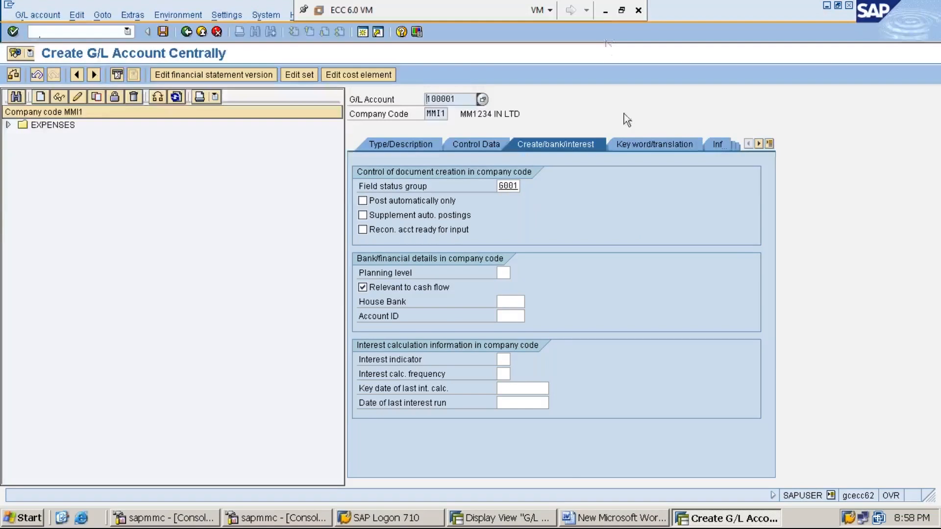
{"action": "left_click", "coordinate": [605, 12]}
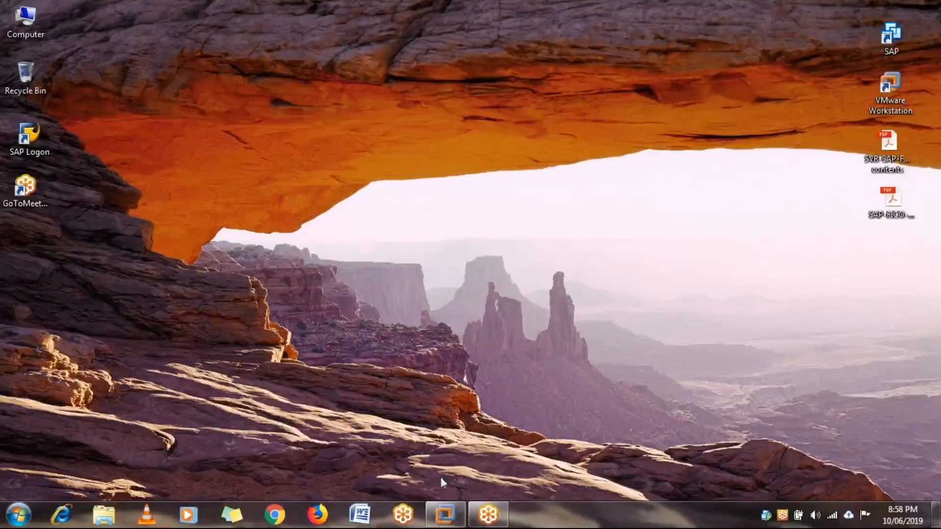
{"action": "left_click", "coordinate": [445, 514]}
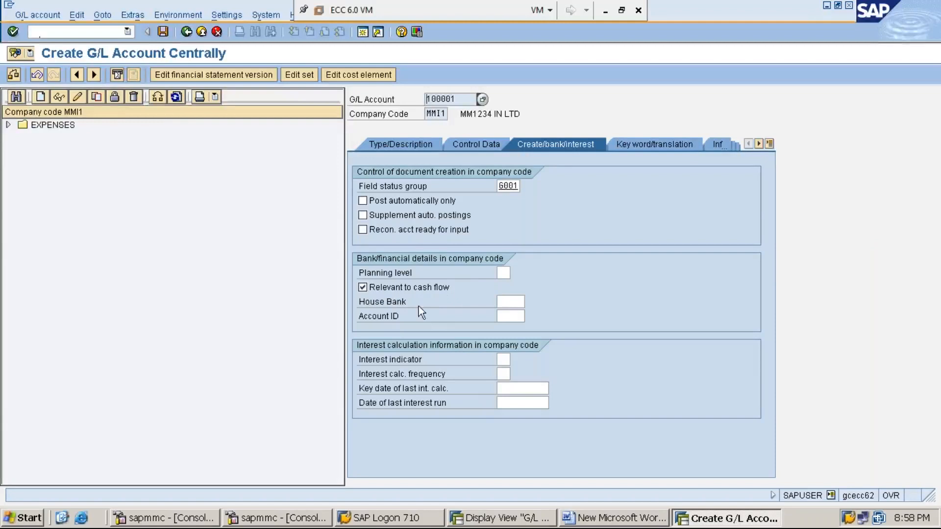
Save the new cash account and expand the EXPENSES group in the account list of company code MMI1
{"action": "left_click", "coordinate": [164, 32]}
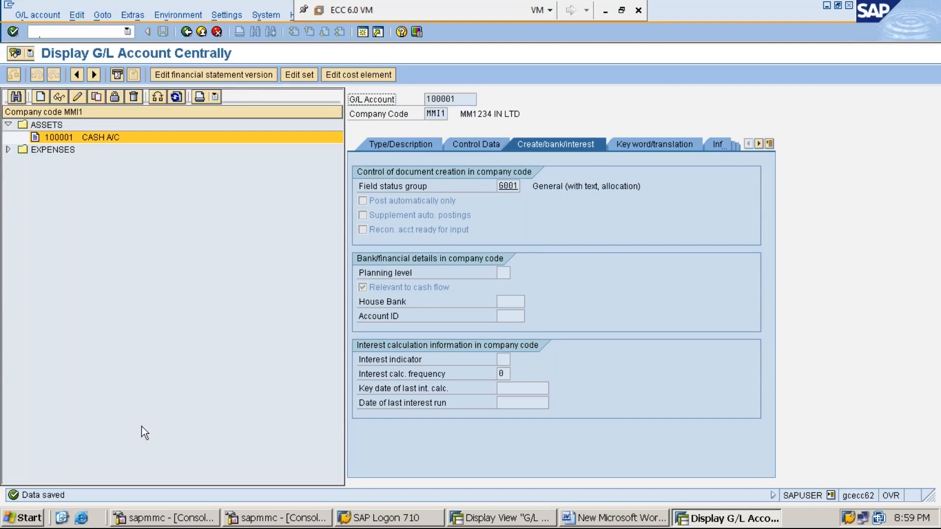
{"action": "left_click", "coordinate": [9, 150]}
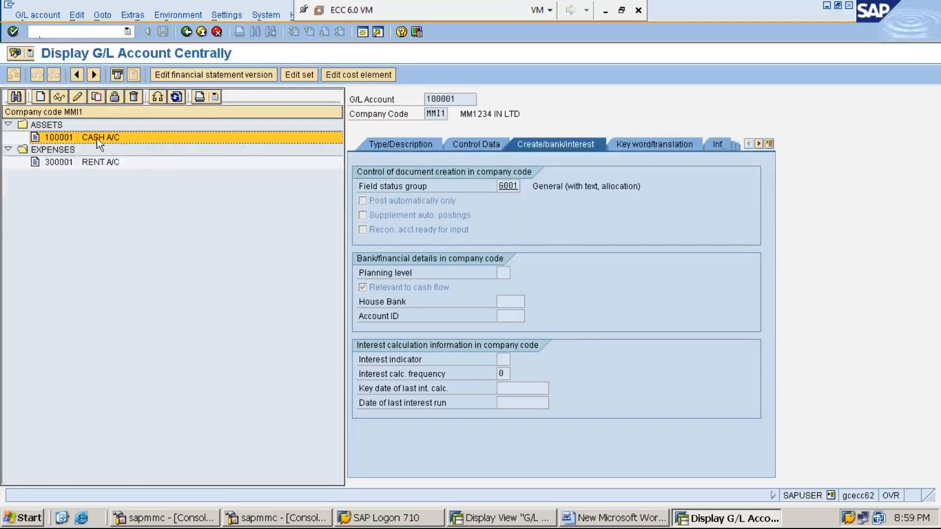
{"action": "left_click", "coordinate": [102, 164]}
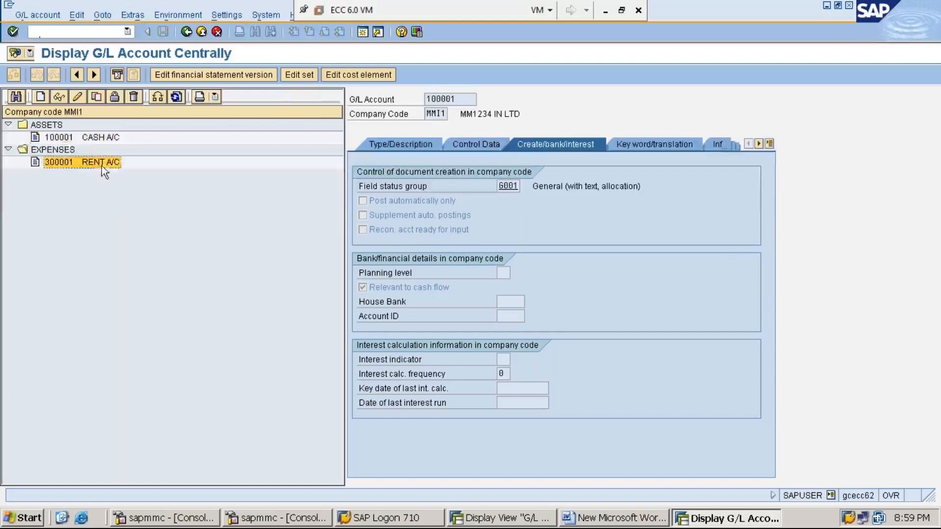
{"action": "left_click", "coordinate": [93, 139]}
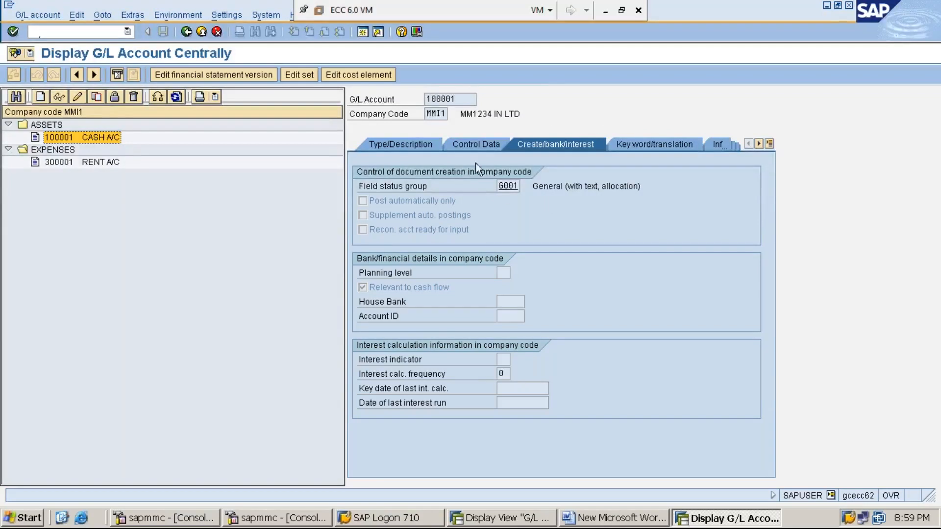
Review the saved cash account's field status group, control data and account group settings
{"action": "left_click", "coordinate": [510, 186]}
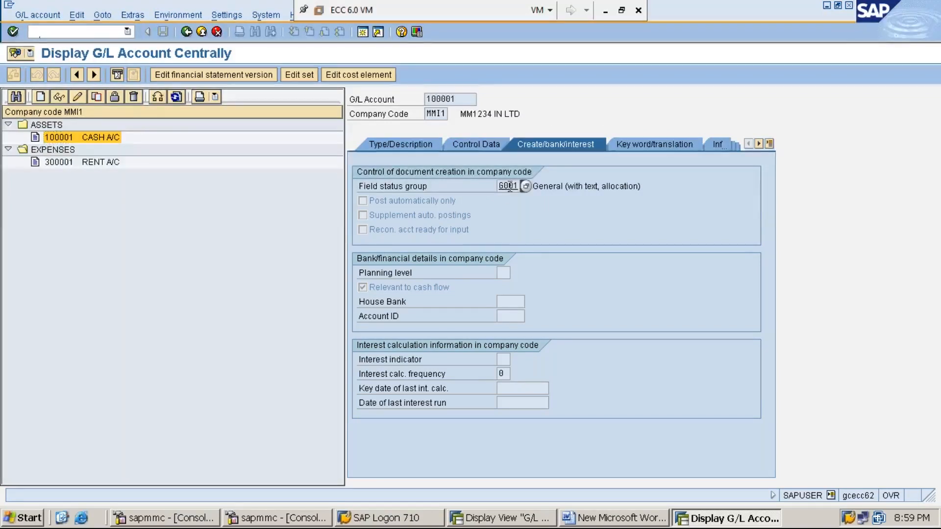
{"action": "left_click", "coordinate": [475, 143]}
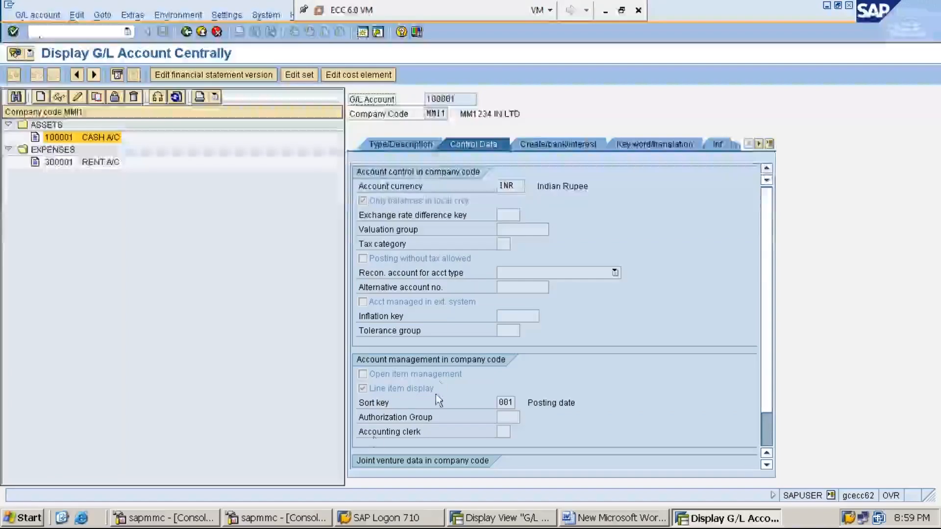
{"action": "left_click", "coordinate": [389, 387]}
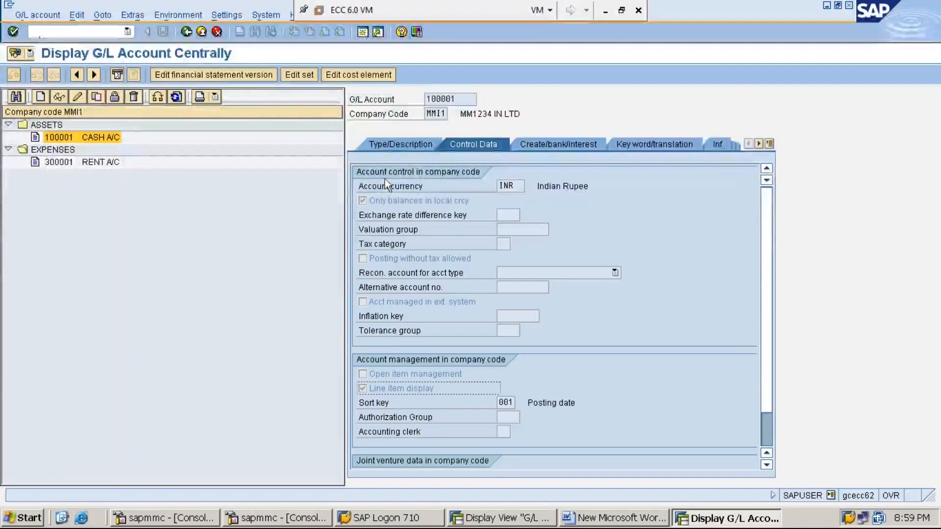
{"action": "left_click", "coordinate": [401, 143]}
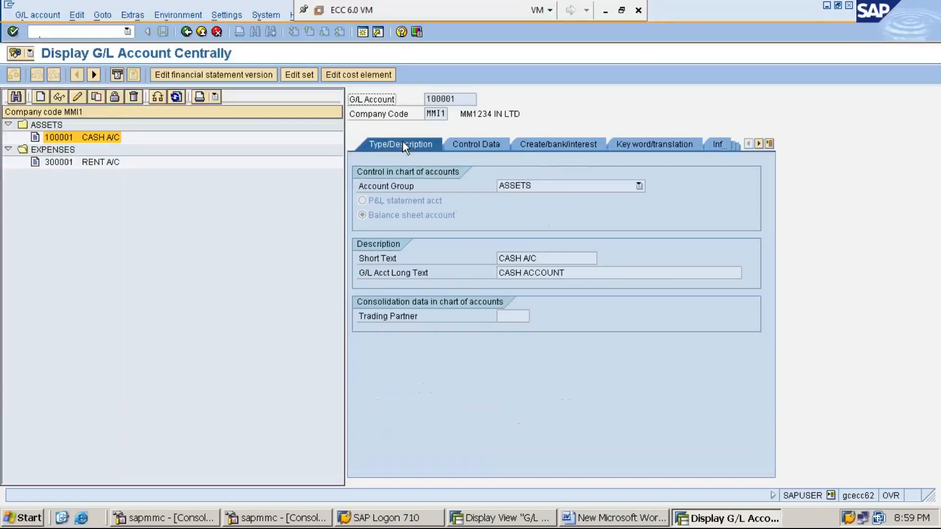
{"action": "left_click", "coordinate": [638, 187]}
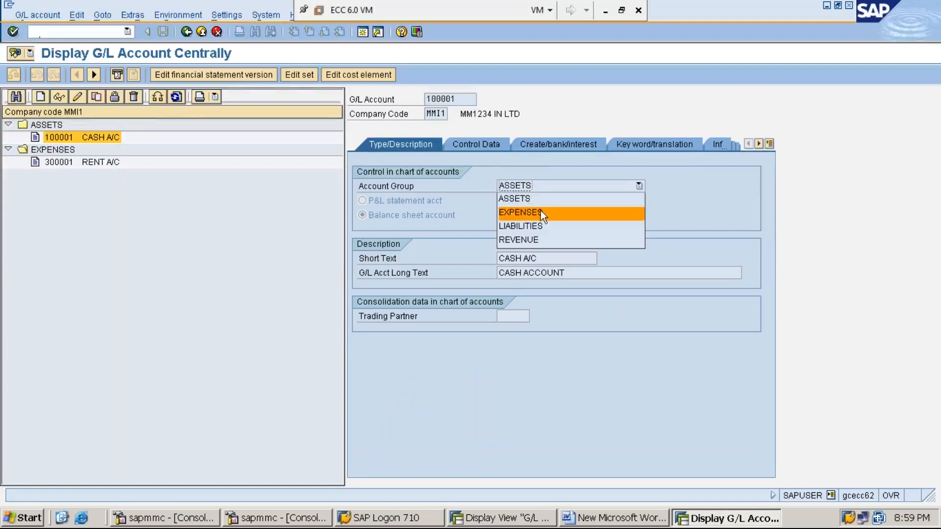
{"action": "left_click", "coordinate": [554, 202]}
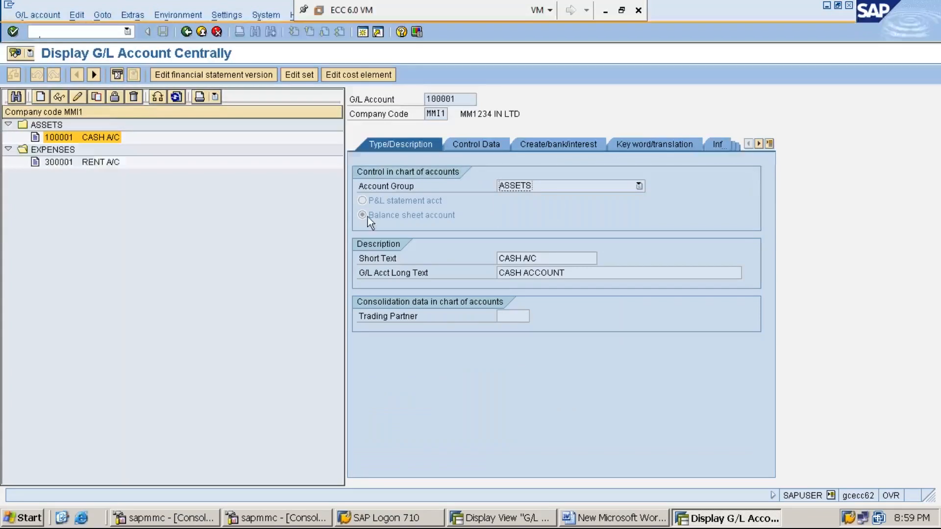
Display the rent account and look through the account groups available for it
{"action": "double_click", "coordinate": [89, 160]}
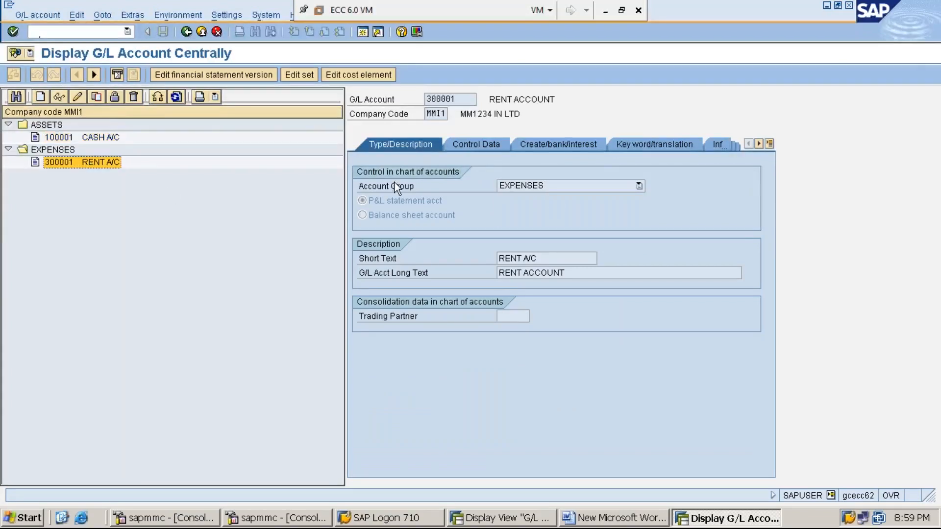
{"action": "left_click", "coordinate": [602, 186]}
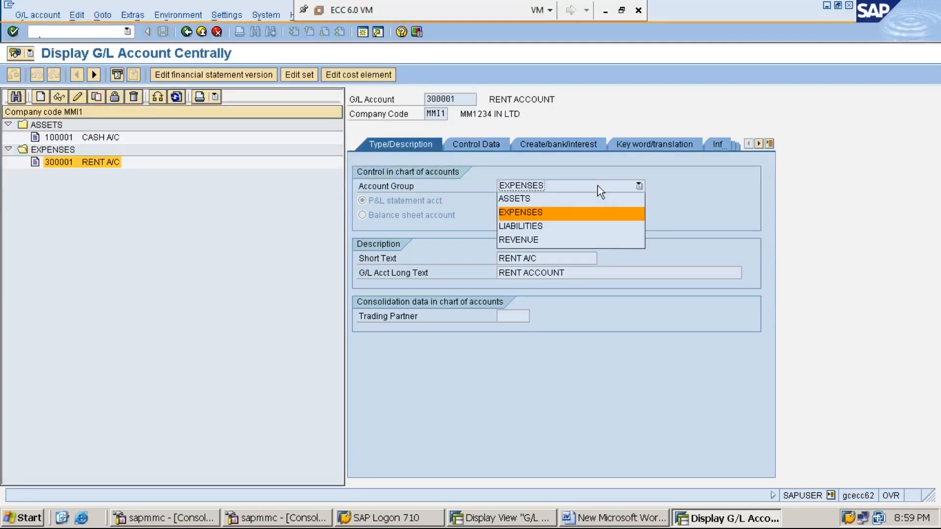
{"action": "left_click", "coordinate": [172, 226]}
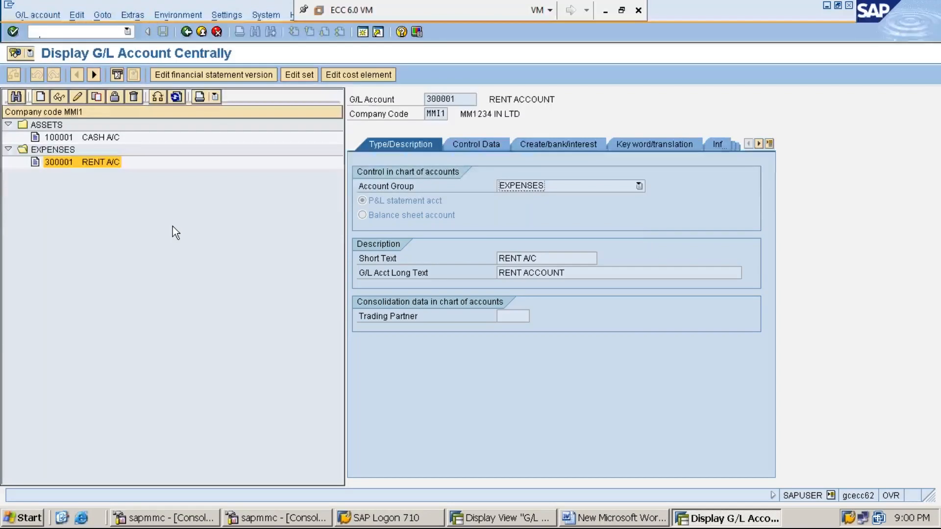
{"action": "left_click", "coordinate": [105, 165]}
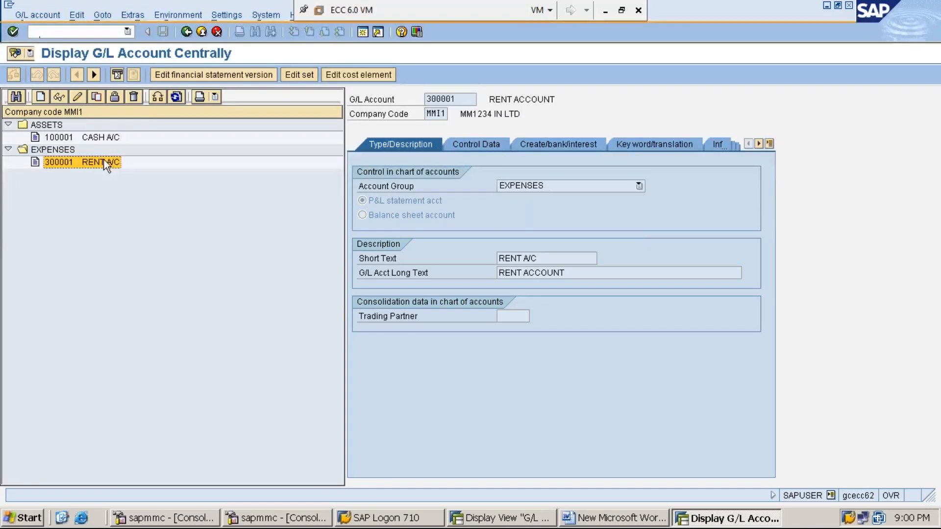
Switch the rent account to change mode and try to reassign it to account group REVENUE
{"action": "left_click", "coordinate": [76, 96]}
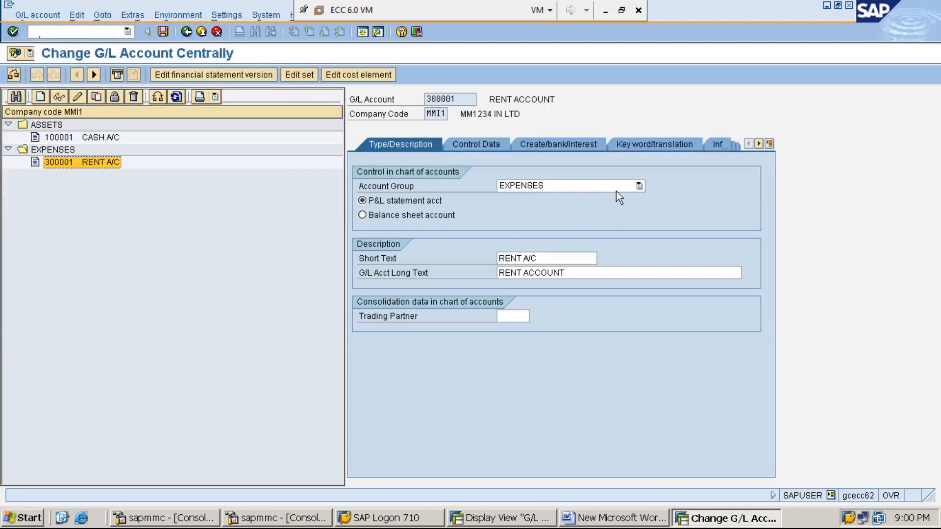
{"action": "left_click", "coordinate": [640, 186]}
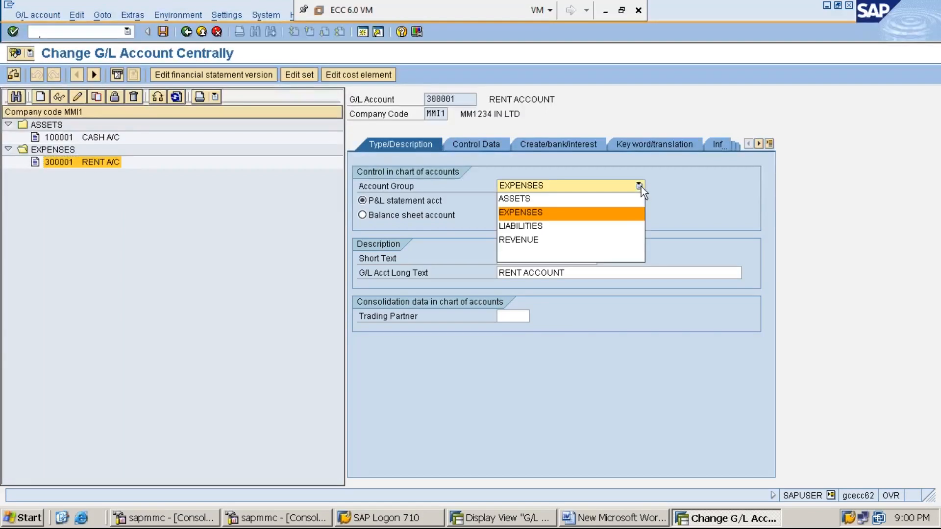
{"action": "left_click", "coordinate": [617, 243]}
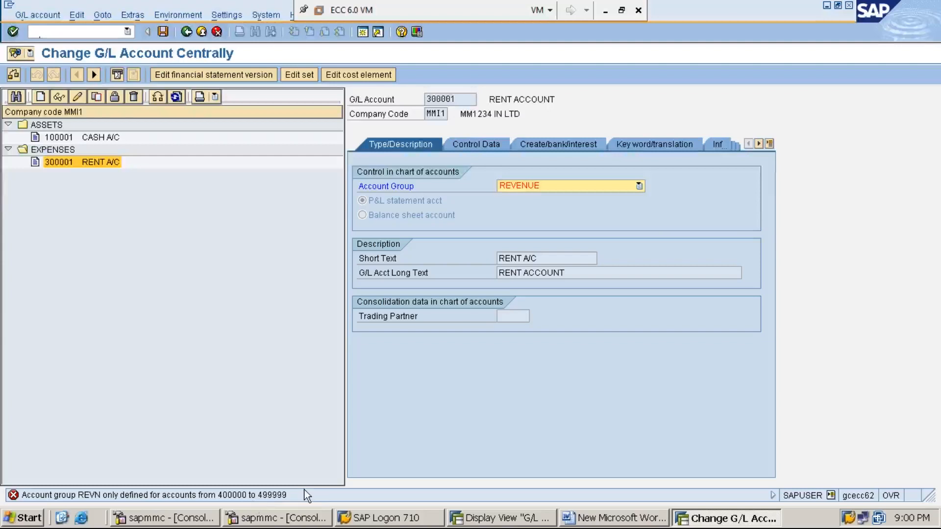
Check the number range of MMI1's REVENUE group in the G/L account groups overview, and return to the rent account
{"action": "left_click", "coordinate": [517, 520]}
{"action": "left_click", "coordinate": [194, 155]}
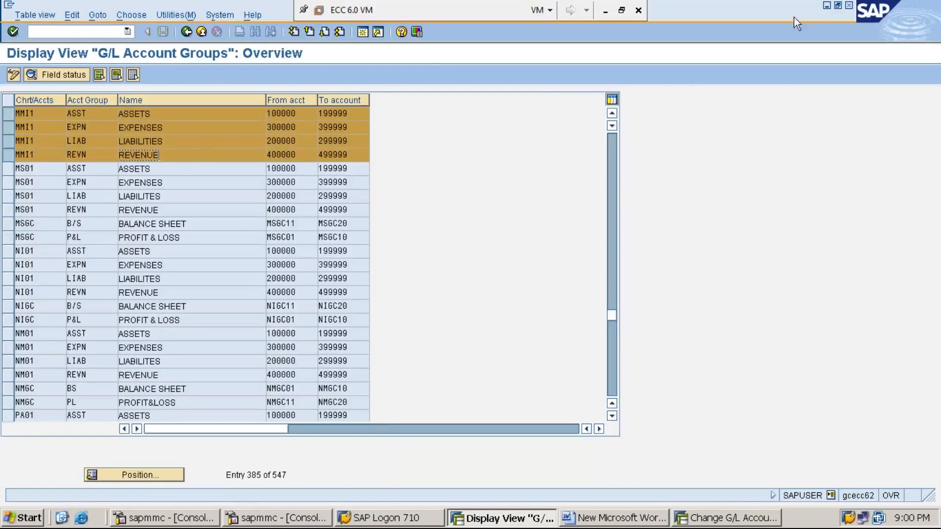
{"action": "left_click", "coordinate": [828, 7]}
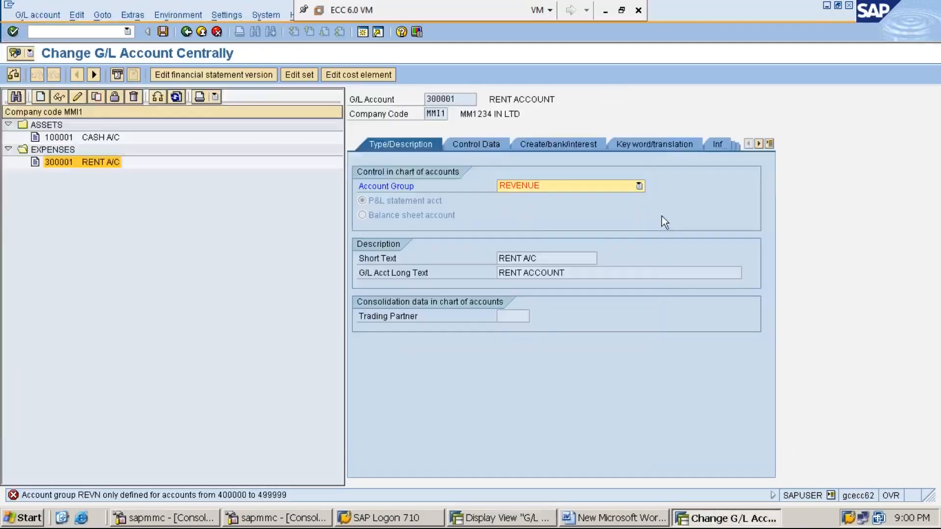
Try to reassign the rent account to account group ASSETS, and also to LIABILITIES
{"action": "left_click", "coordinate": [640, 189]}
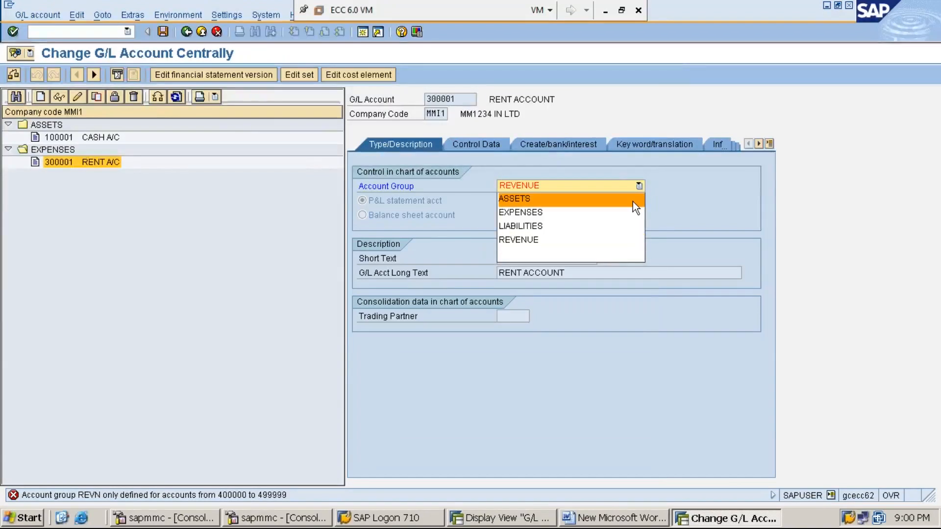
{"action": "left_click", "coordinate": [633, 201]}
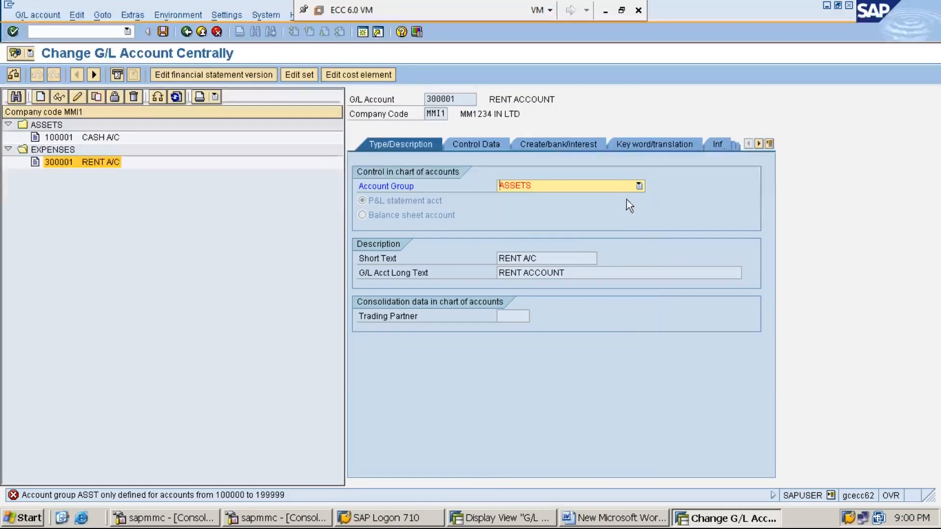
{"action": "left_click", "coordinate": [639, 186]}
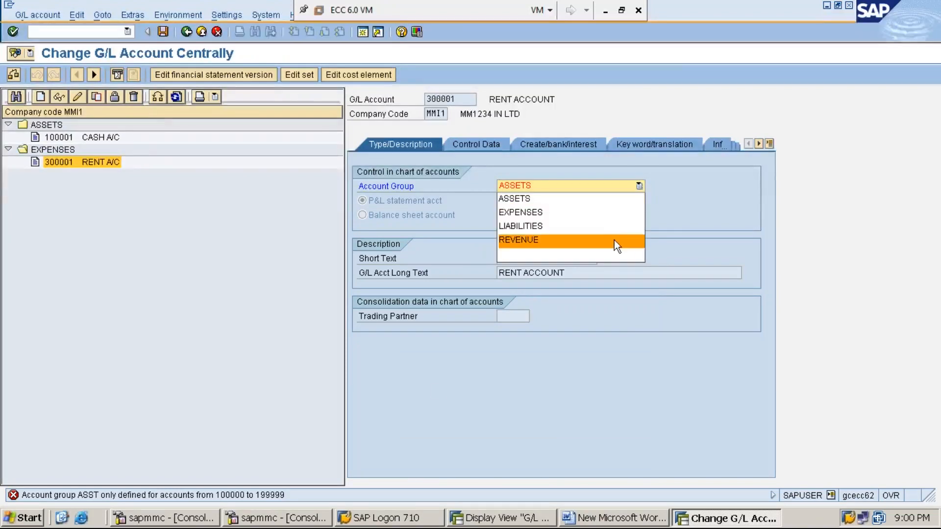
{"action": "left_click", "coordinate": [616, 225]}
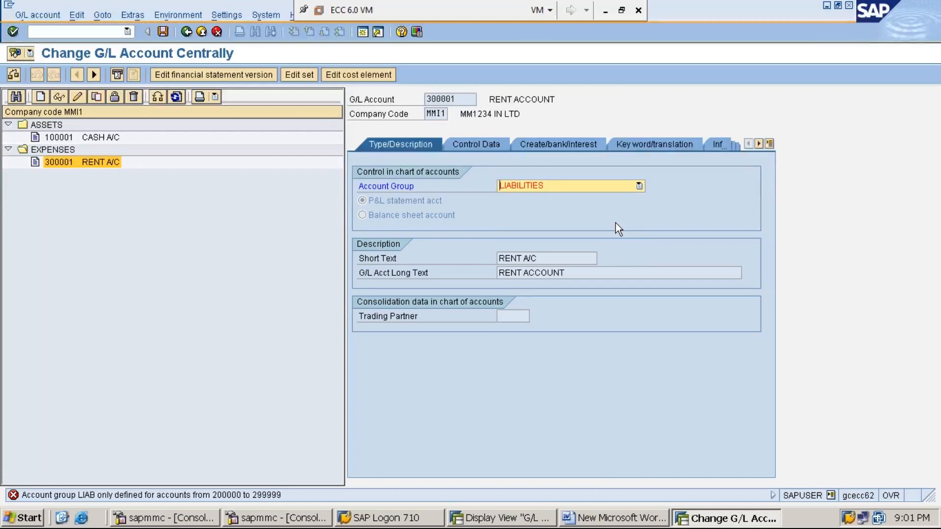
Set the rent account's account group back to EXPENSES and save the account
{"action": "left_click", "coordinate": [639, 186]}
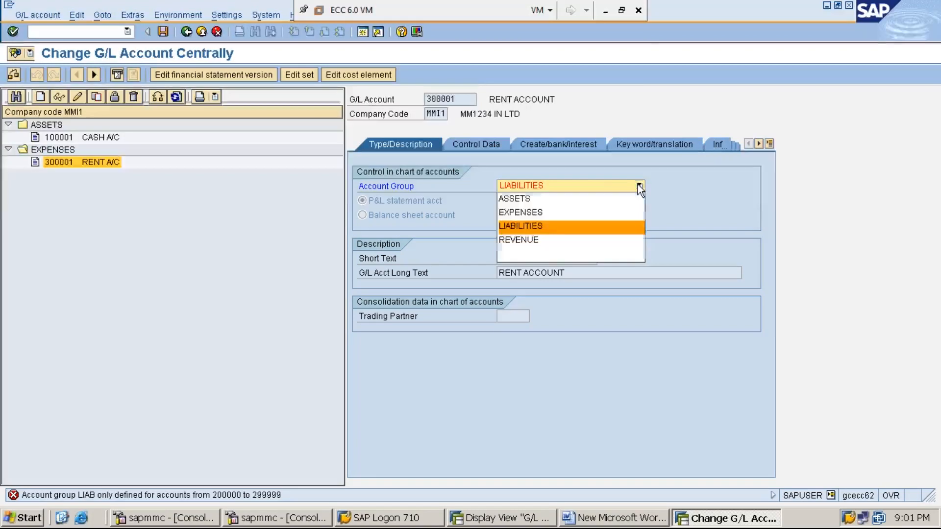
{"action": "left_click", "coordinate": [622, 212]}
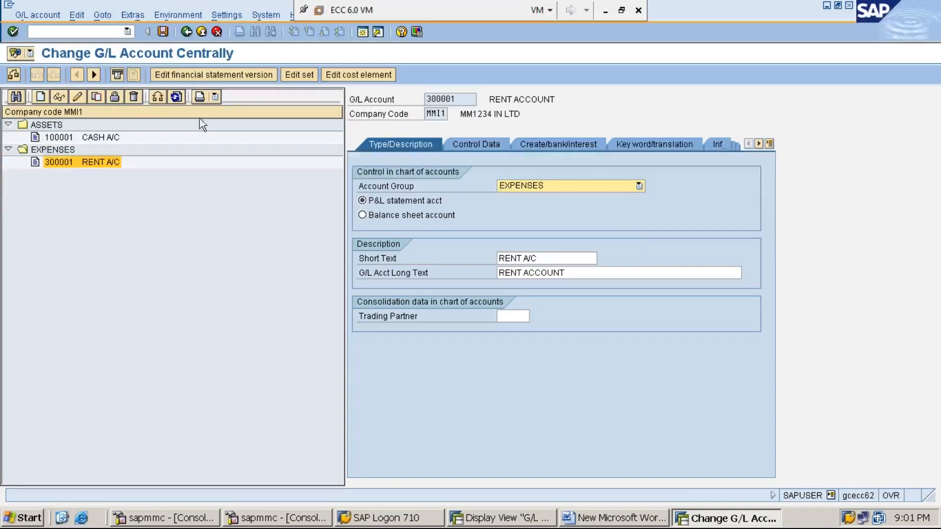
{"action": "left_click", "coordinate": [161, 31]}
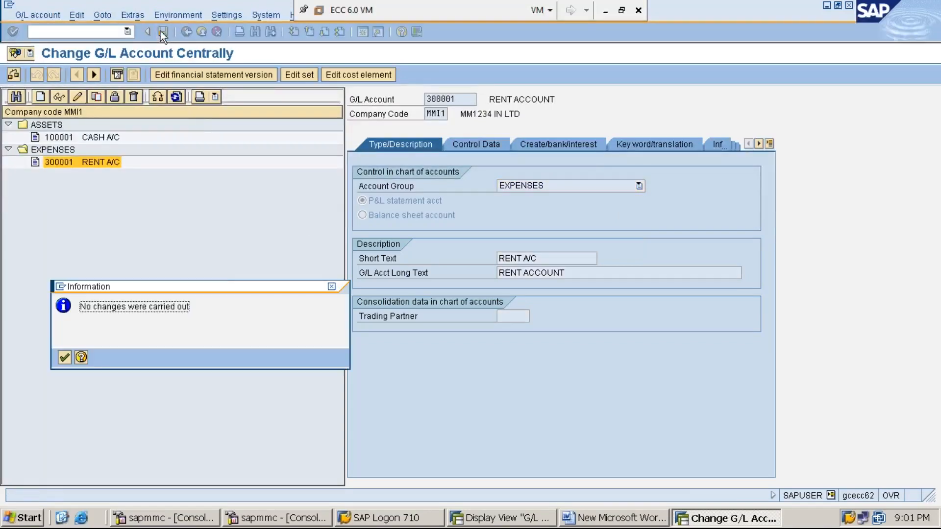
{"action": "key", "text": "Return"}
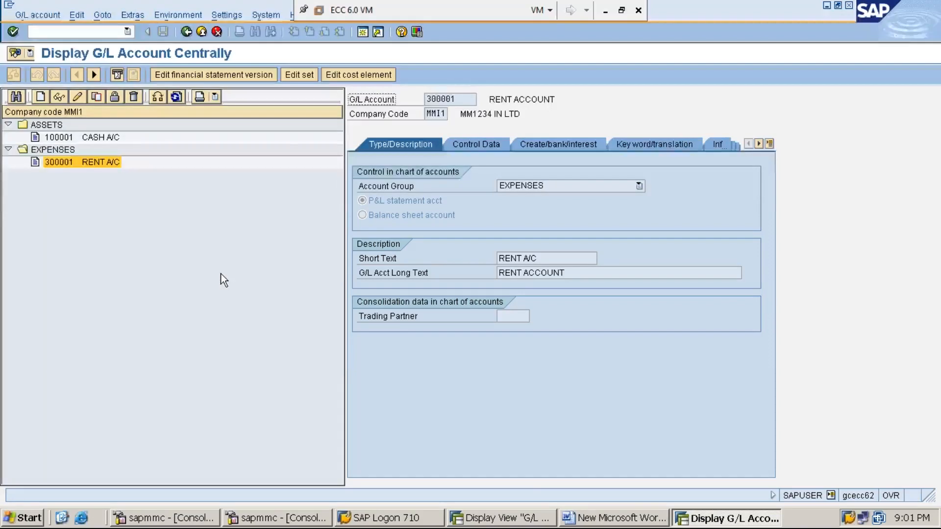
{"action": "left_click", "coordinate": [528, 518]}
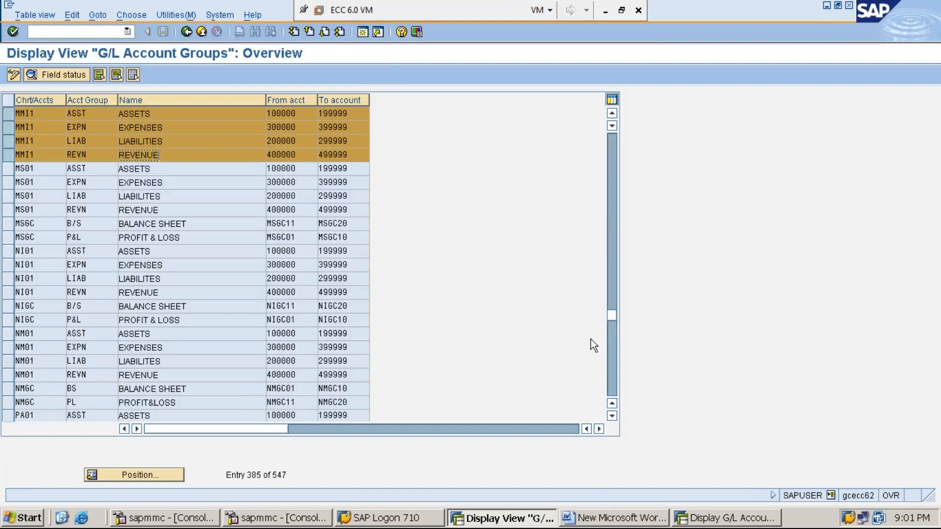
{"action": "left_click", "coordinate": [606, 15]}
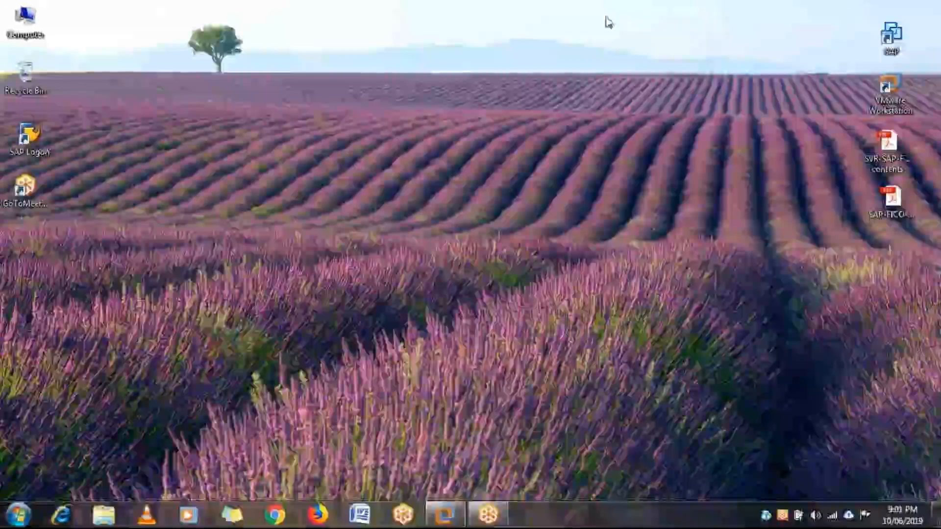
{"action": "mouse_move", "coordinate": [458, 512]}
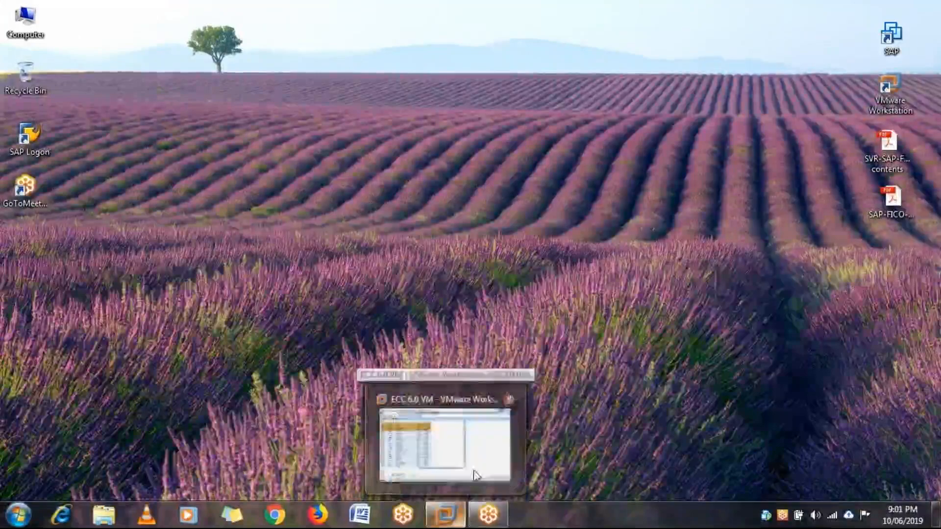
{"action": "left_click", "coordinate": [490, 463]}
Switch to the Word document and add a new line reading "STEP:7: POST / PROCESS RENT OF RS.5,000"
{"action": "left_click", "coordinate": [608, 519]}
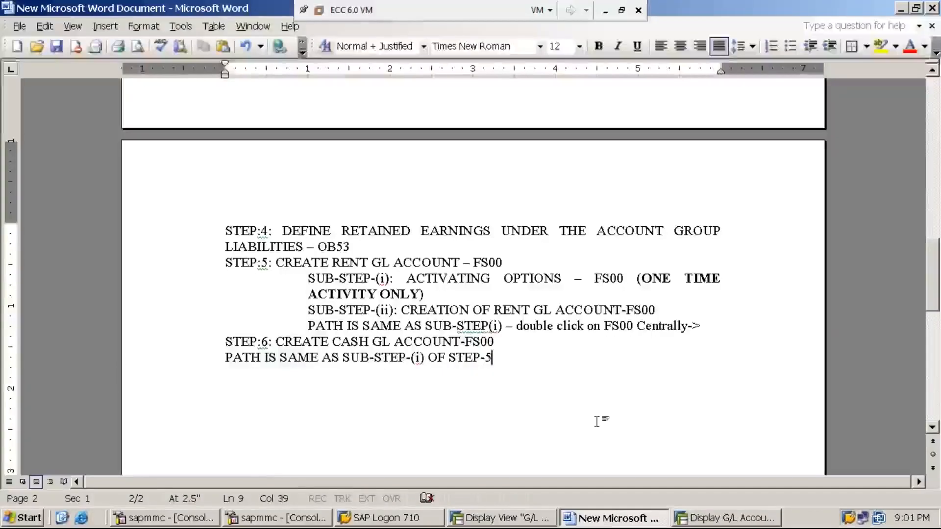
{"action": "key", "text": "Return"}
{"action": "type", "text": "STEP:7:"}
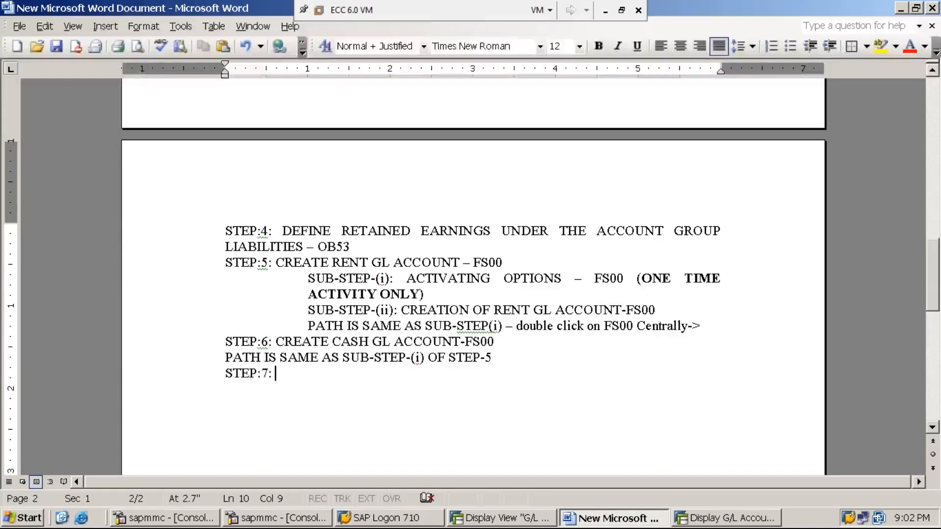
{"action": "type", "text": "POST "}
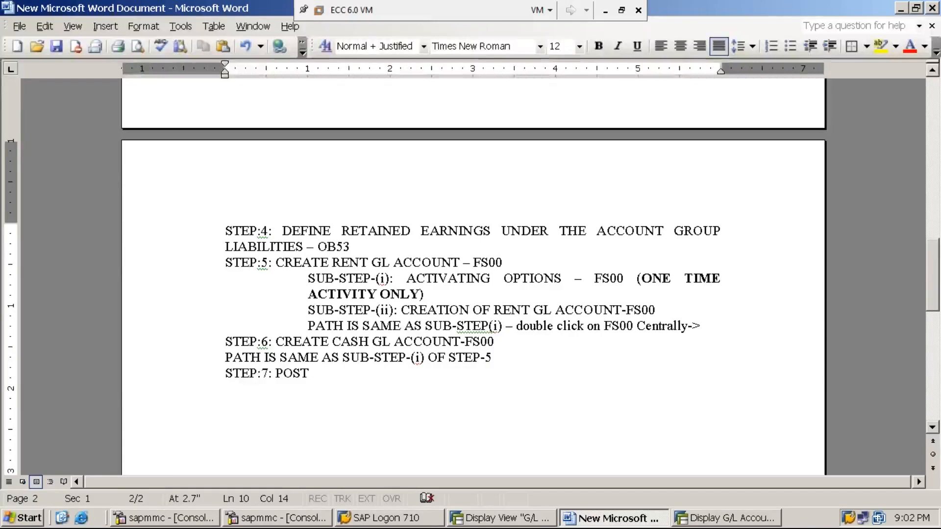
{"action": "type", "text": "/ PRO"}
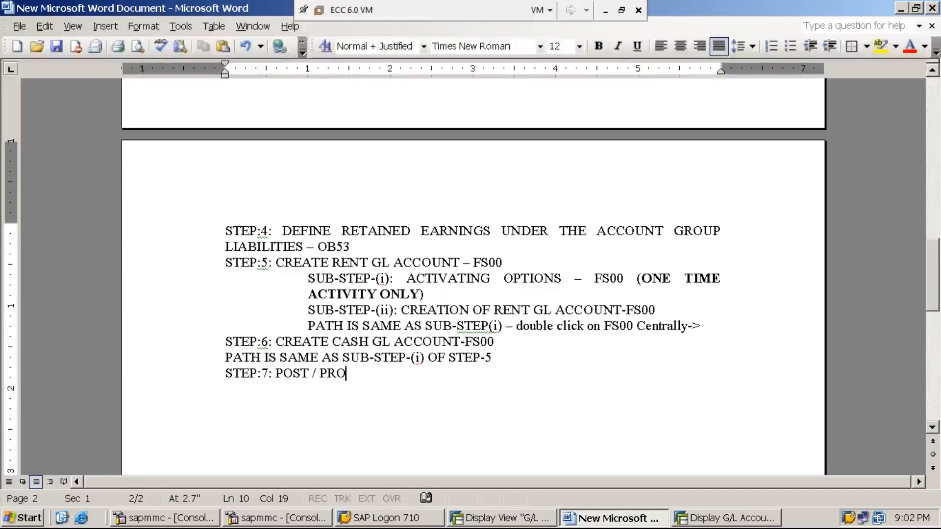
{"action": "type", "text": "CESS RENT OF RS.5,000 "}
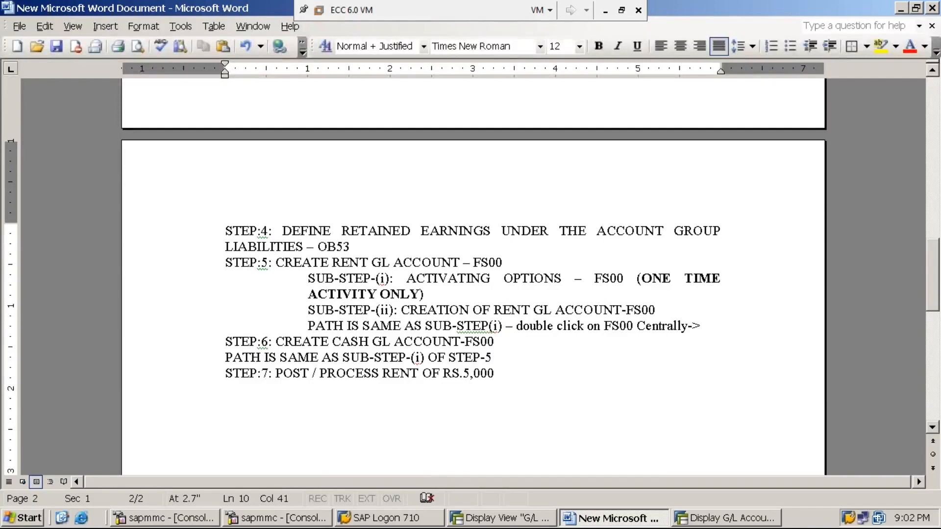
{"action": "type", "text": "PAI"}
Complete the STEP:7 line with "PAID BY THE ORGANIZATION USING F-02"
{"action": "key", "text": "BackSpace"}
{"action": "type", "text": "ID BY THE"}
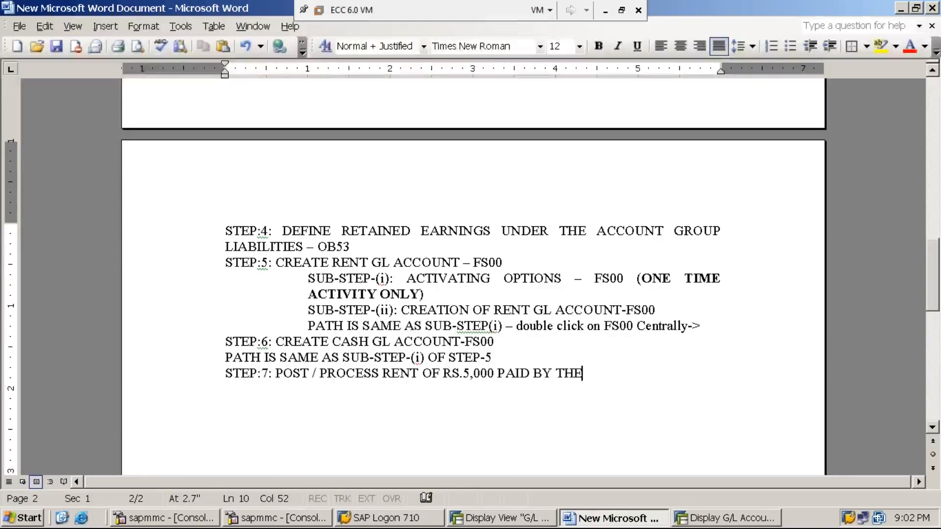
{"action": "type", "text": " ORGANIZATION"}
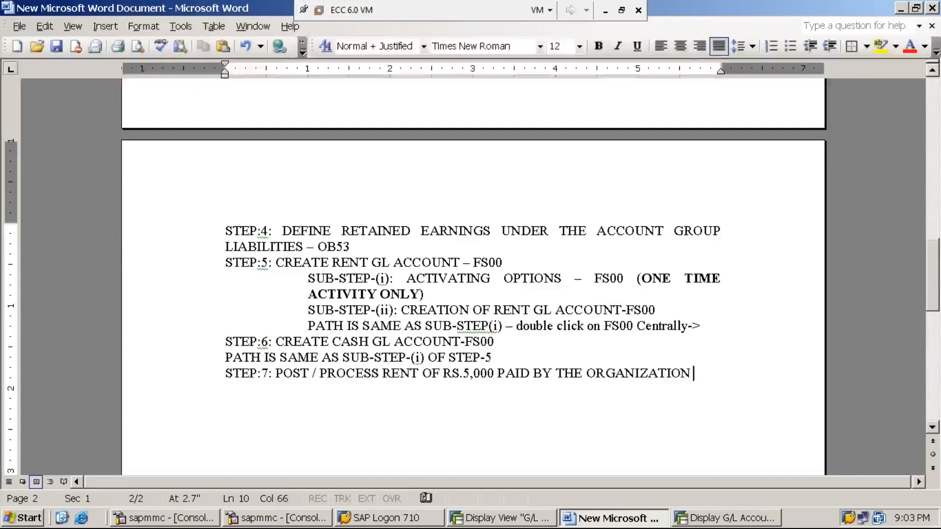
{"action": "type", "text": "USING "}
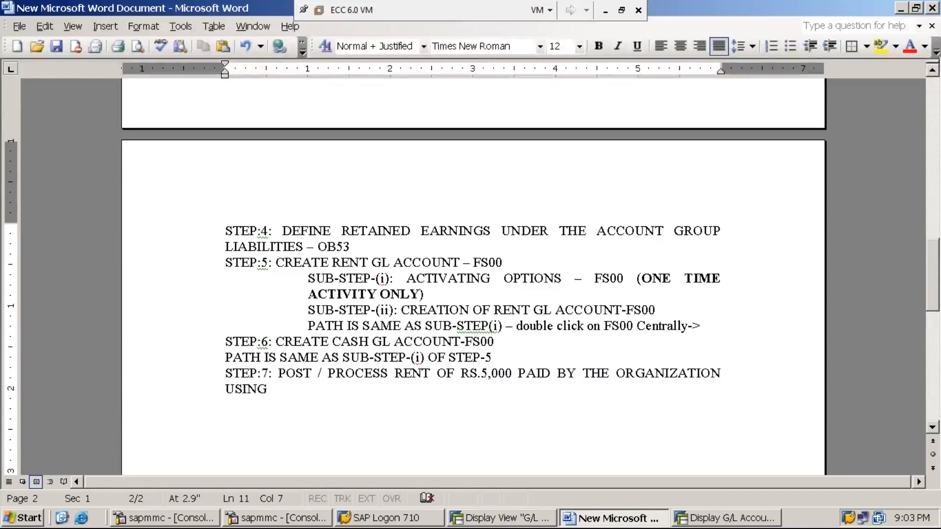
{"action": "type", "text": "F-02"}
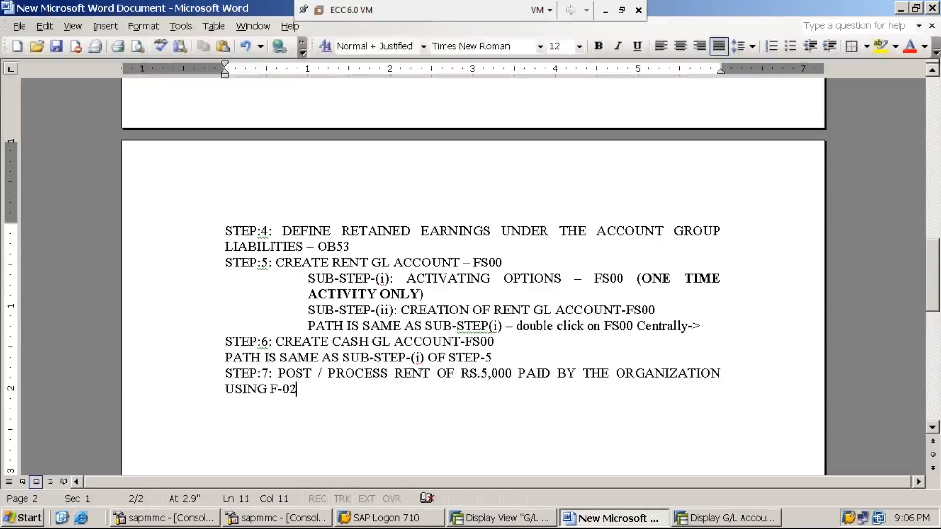
Switch to SAP's G/L account groups overview and leave it for SAP Easy Access with the command /n
{"action": "left_click", "coordinate": [696, 522]}
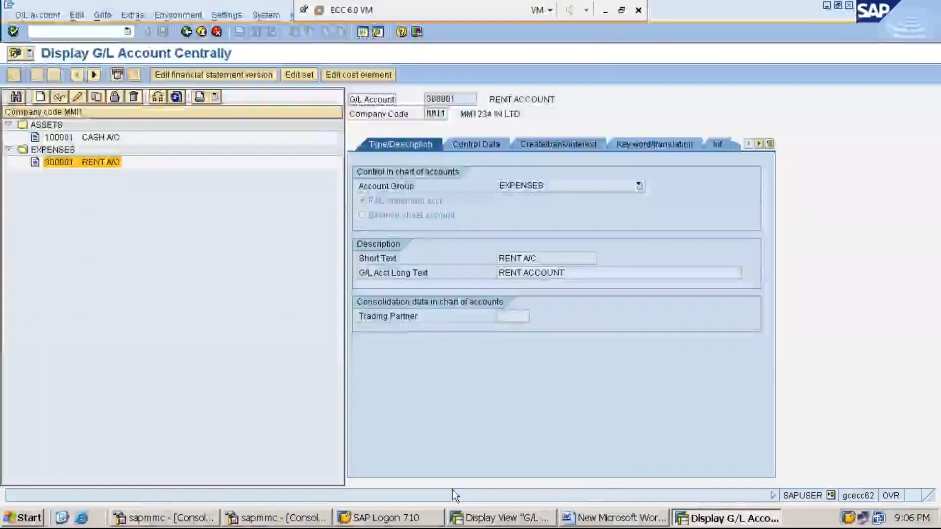
{"action": "left_click", "coordinate": [507, 518]}
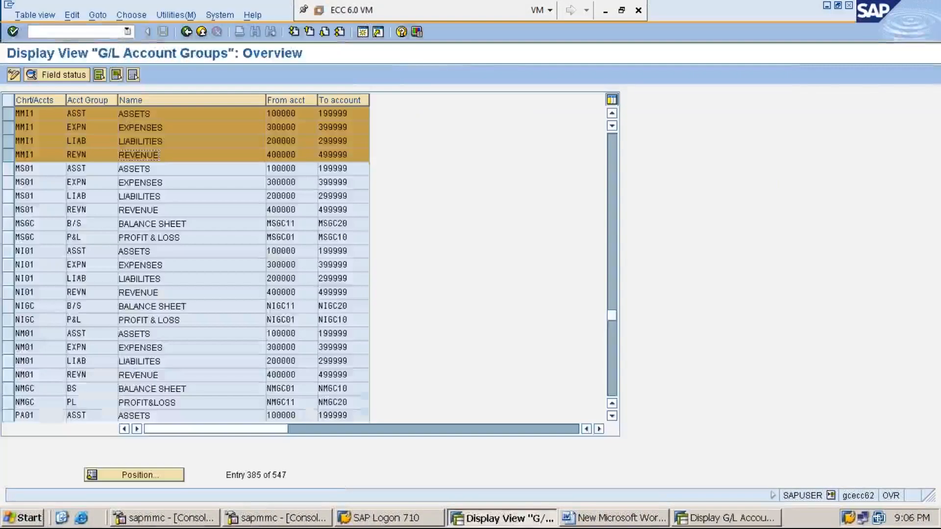
{"action": "left_click", "coordinate": [89, 31]}
{"action": "type", "text": "/n"}
{"action": "key", "text": "Return"}
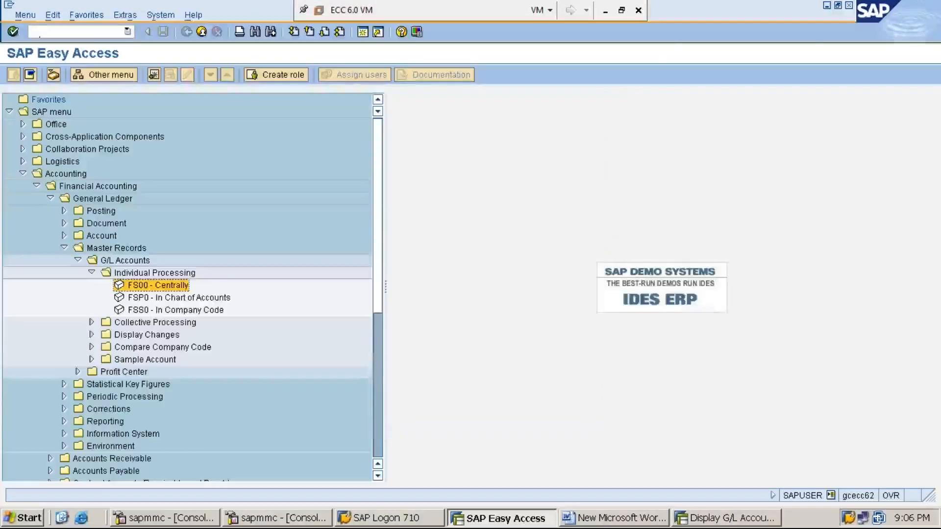
Collapse the SAP menu tree up to Accounting, and expand Financial Accounting and its General Ledger folder
{"action": "key", "text": "Left"}
{"action": "key", "text": "Left"}
{"action": "key", "text": "Left"}
{"action": "key", "text": "Left"}
{"action": "key", "text": "Left"}
{"action": "key", "text": "Left"}
{"action": "key", "text": "Left"}
{"action": "key", "text": "Left"}
{"action": "key", "text": "Left"}
{"action": "key", "text": "Left"}
{"action": "key", "text": "Left"}
{"action": "key", "text": "Left"}
{"action": "key", "text": "Right"}
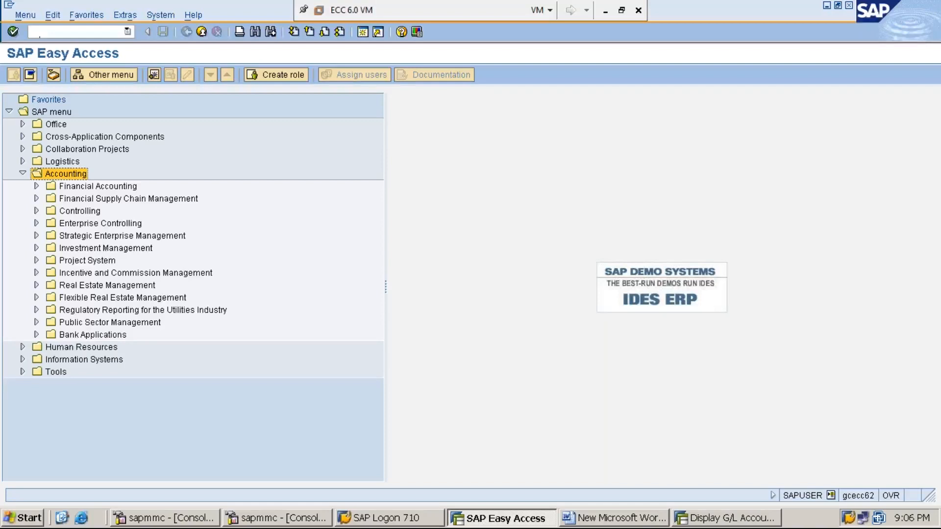
{"action": "key", "text": "Down"}
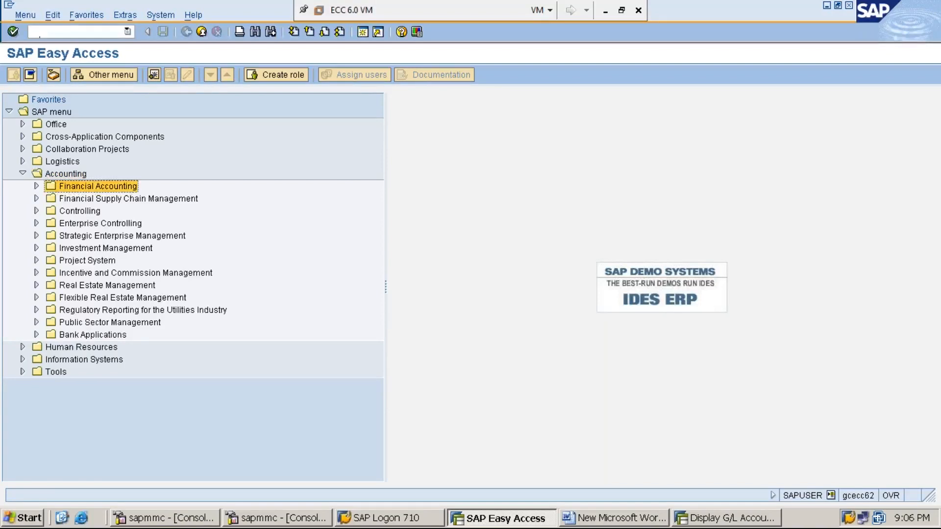
{"action": "key", "text": "Right"}
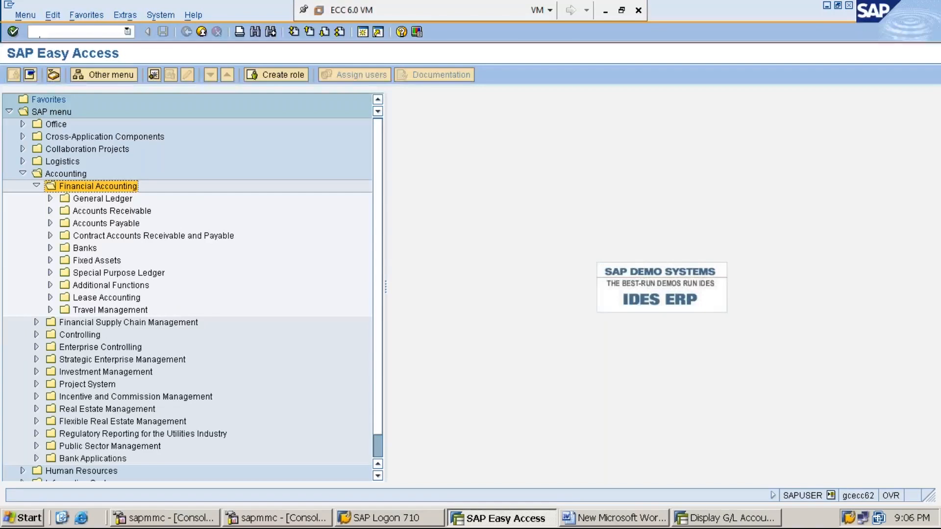
{"action": "double_click", "coordinate": [102, 199]}
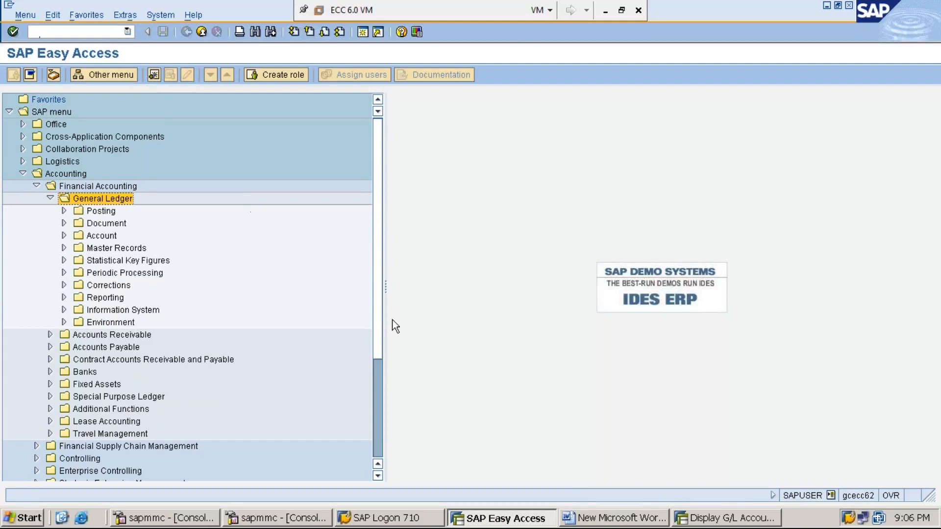
Check STEP:7 in the Word document, and select F-02 - General Posting in SAP's General Ledger Posting folder
{"action": "left_click", "coordinate": [606, 520]}
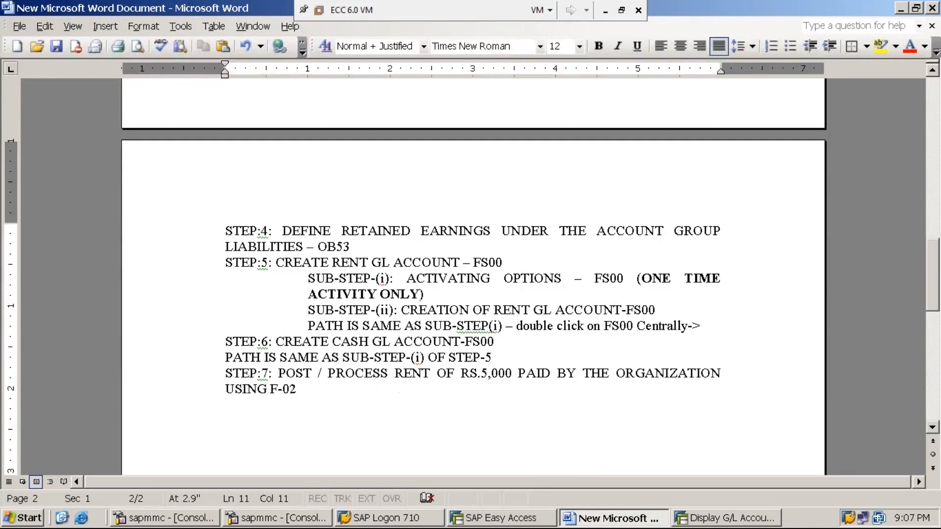
{"action": "left_click", "coordinate": [503, 523]}
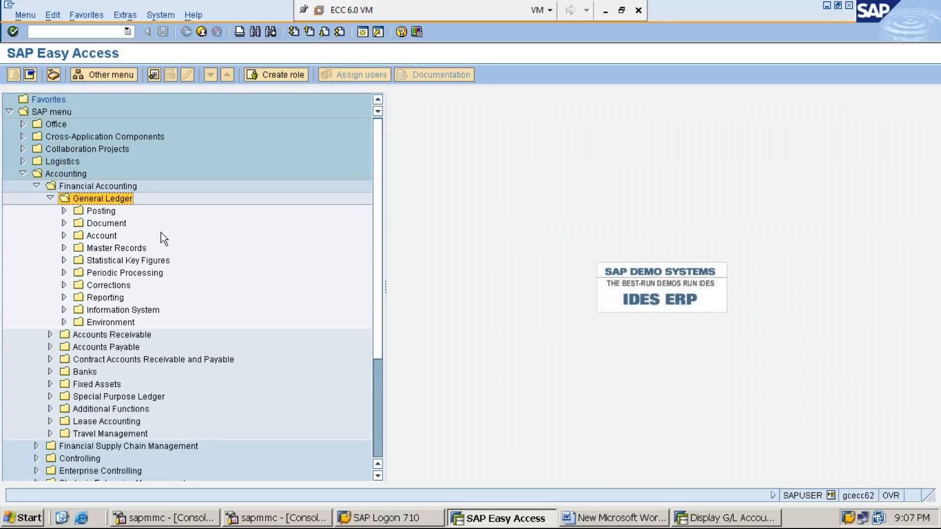
{"action": "key", "text": "Down"}
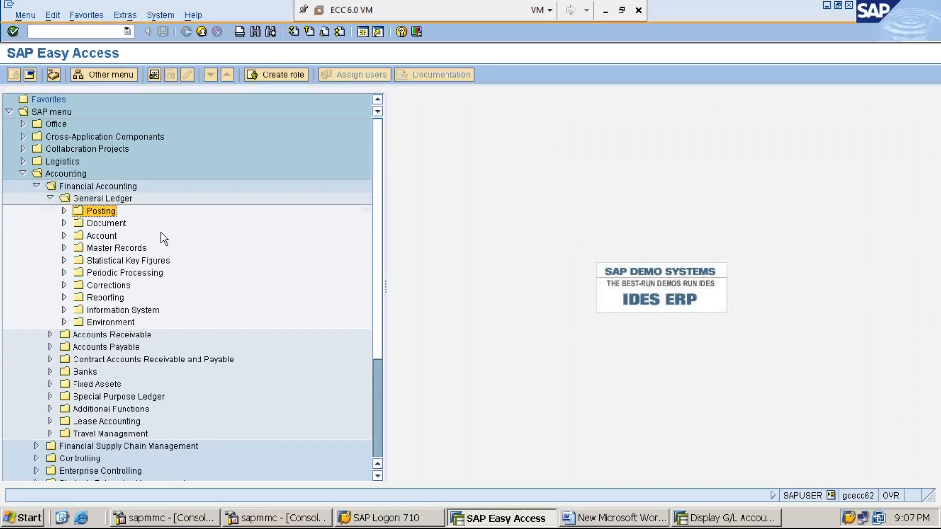
{"action": "key", "text": "Right"}
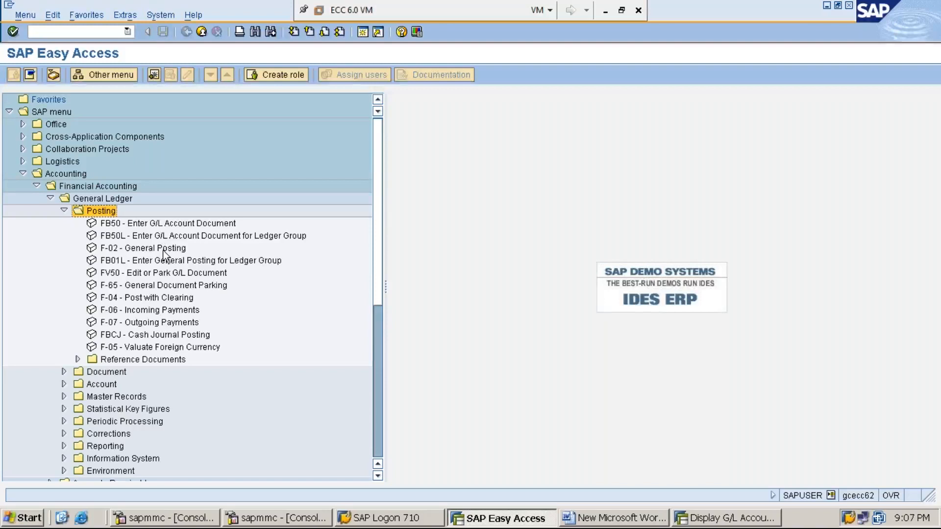
{"action": "left_click", "coordinate": [164, 251]}
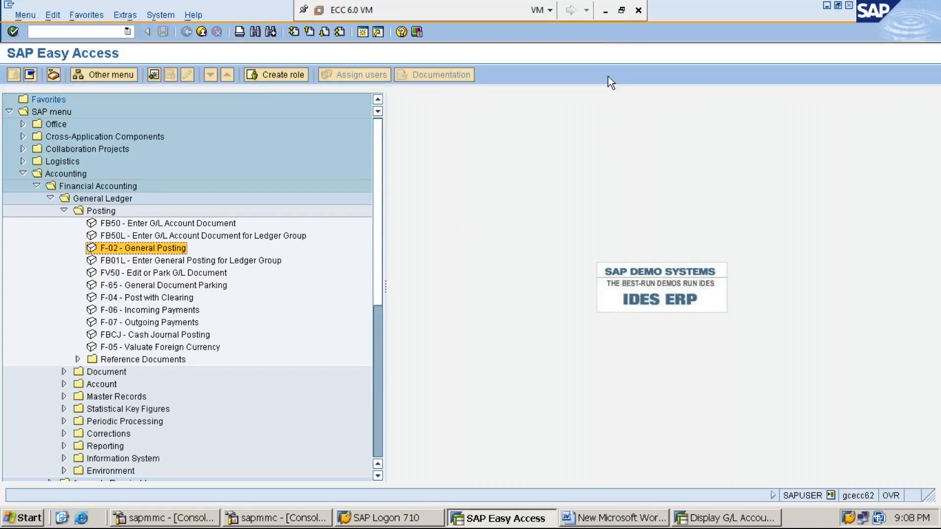
{"action": "left_click", "coordinate": [606, 14]}
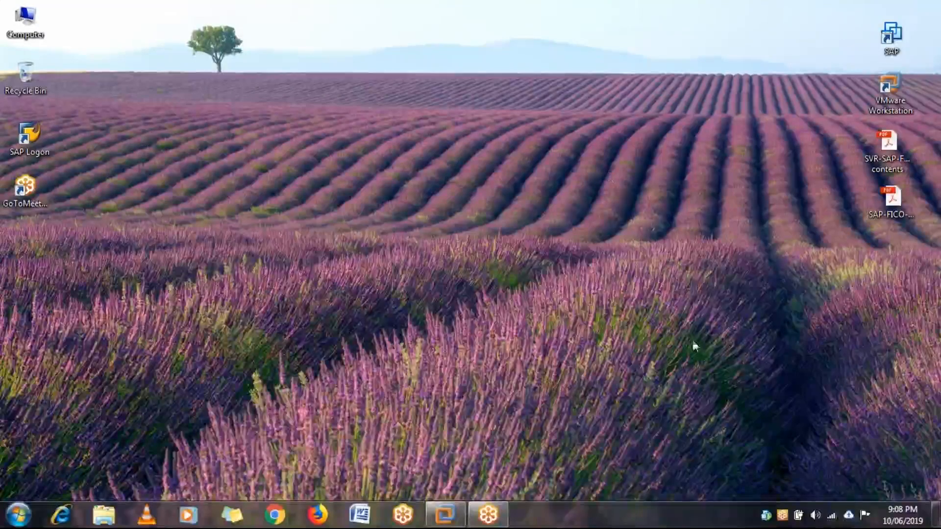